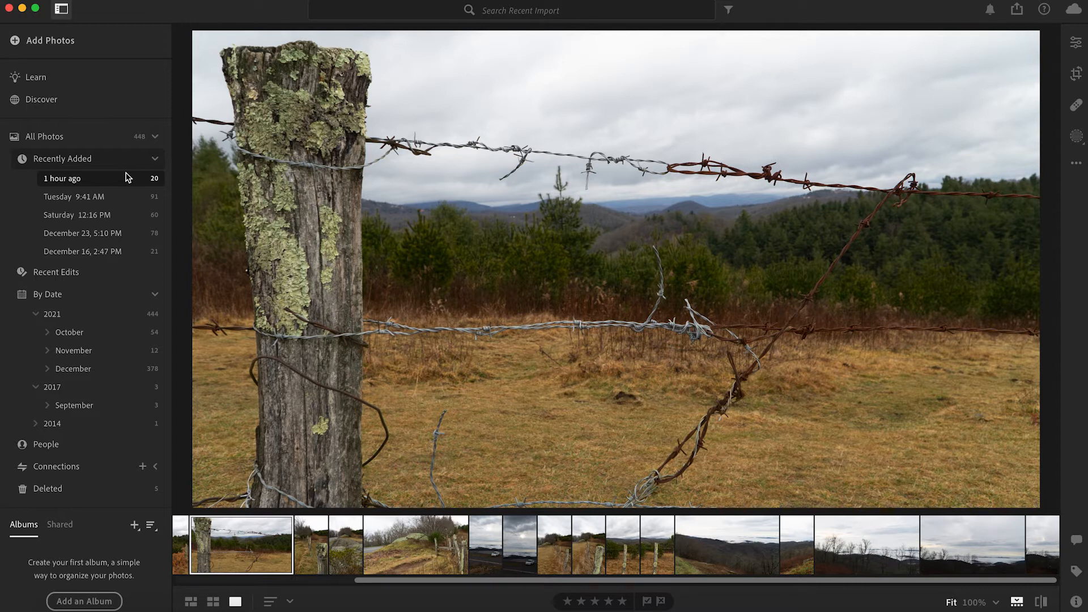
Browse the recently added photos and select the vertical shot of fog-covered mountains, the last one in the series
left_click(315, 545)
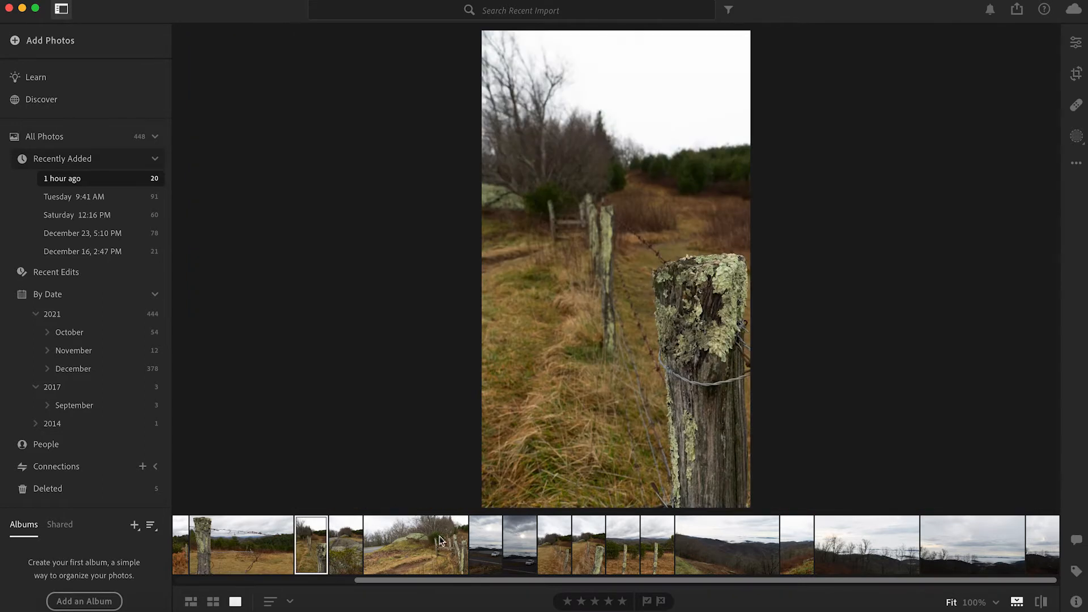
left_click(965, 543)
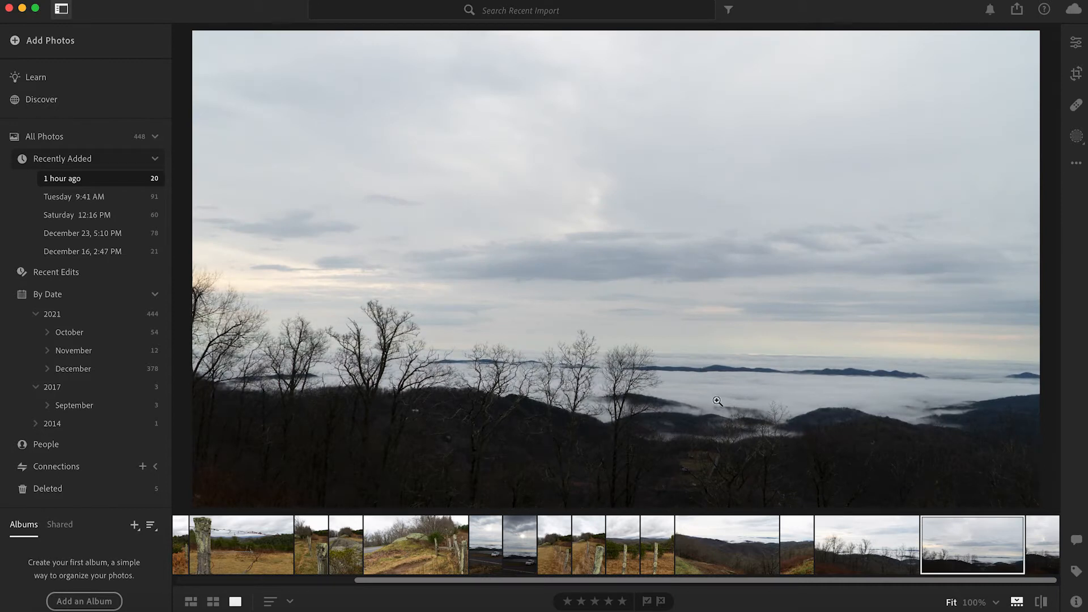
left_click(311, 543)
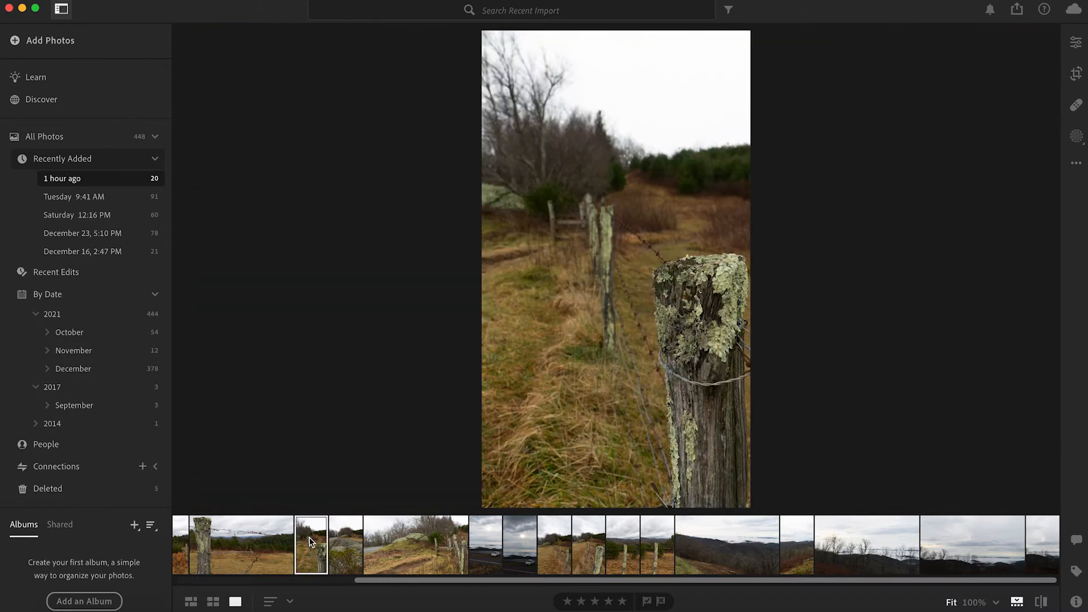
left_click(346, 544)
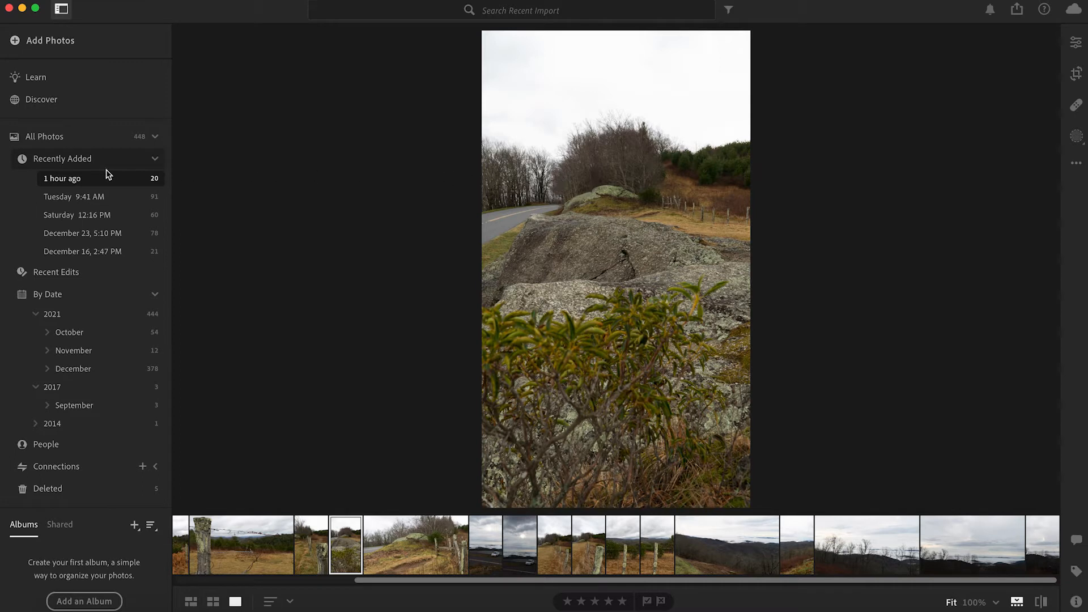
left_click(155, 16)
left_click_drag(450, 581, 999, 578)
left_click(1050, 545)
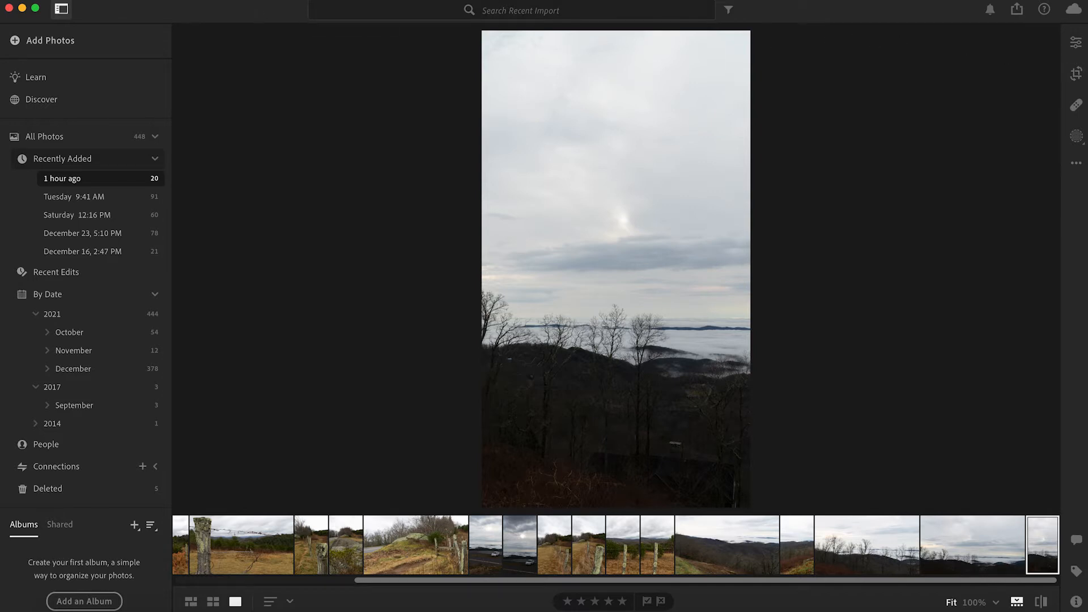
Widen the crop on both sides to the photo's full original frame and straighten the horizon automatically
left_click(1077, 74)
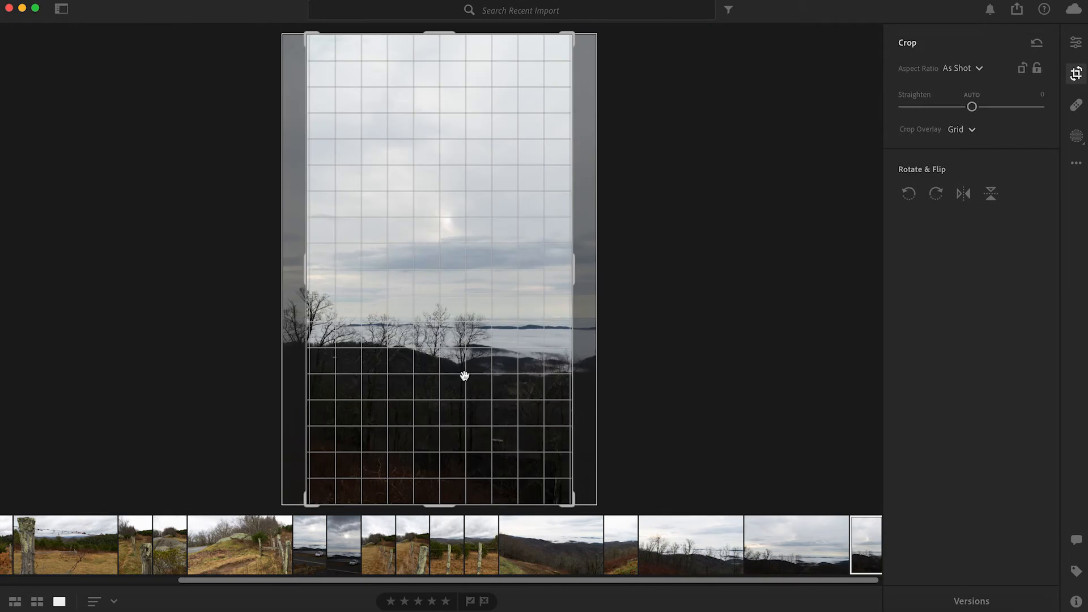
left_click_drag(306, 269, 294, 274)
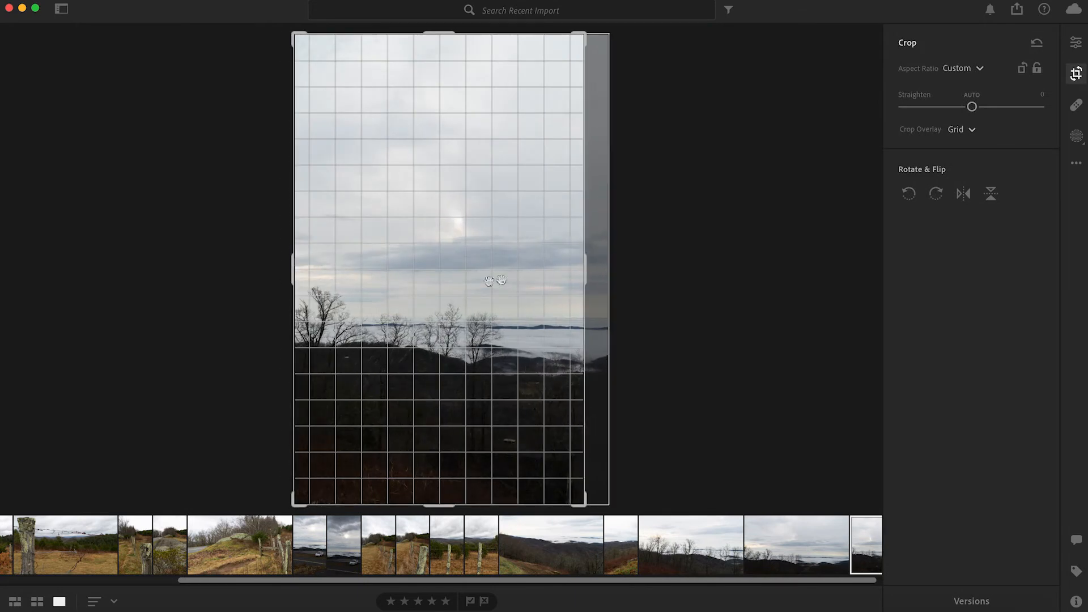
left_click_drag(585, 273, 615, 273)
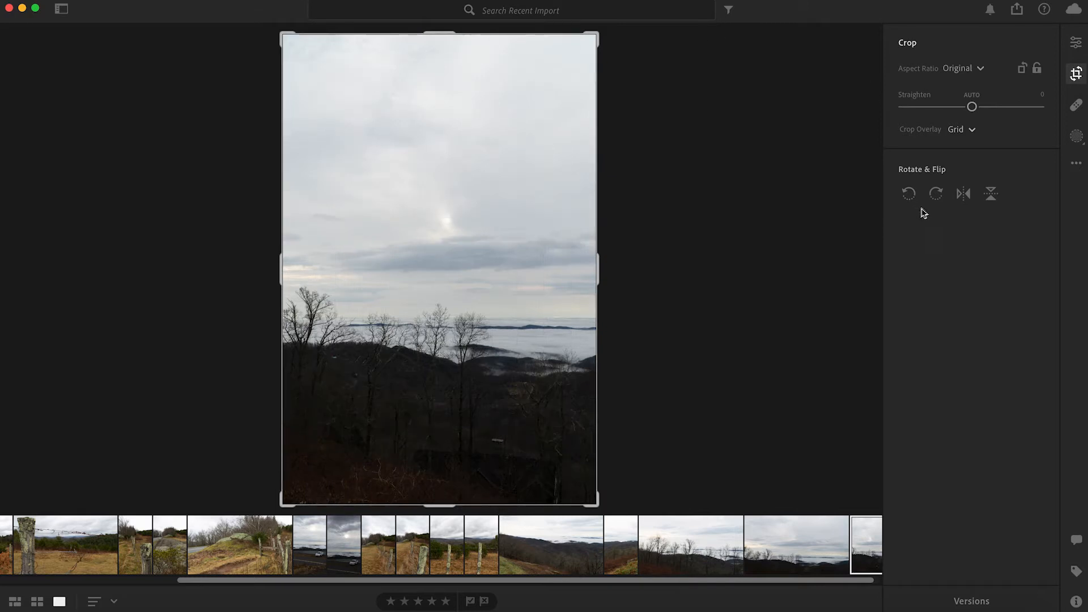
left_click(972, 95)
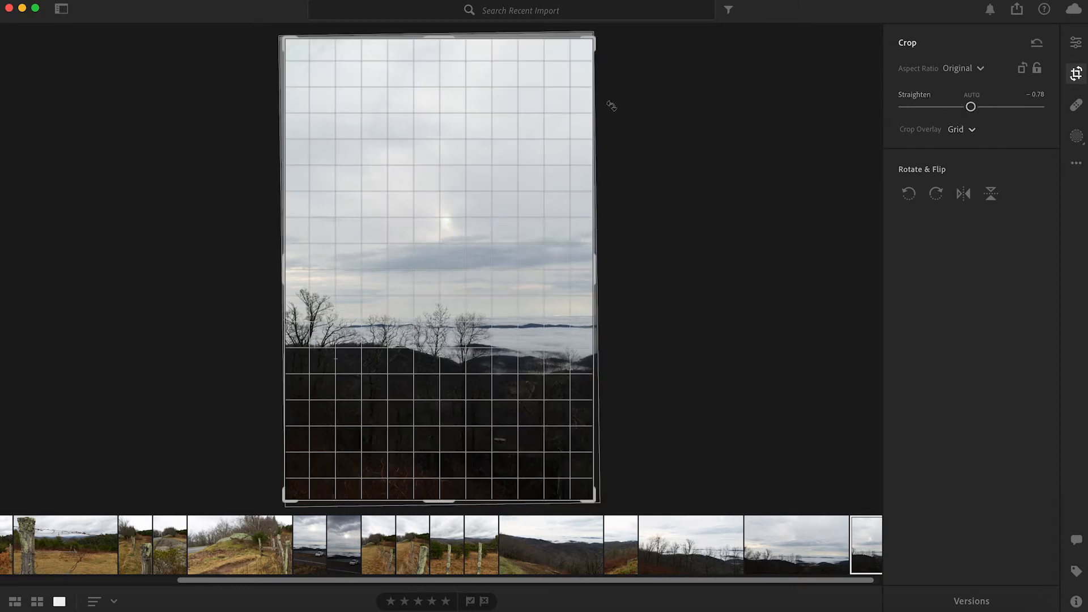
key("e")
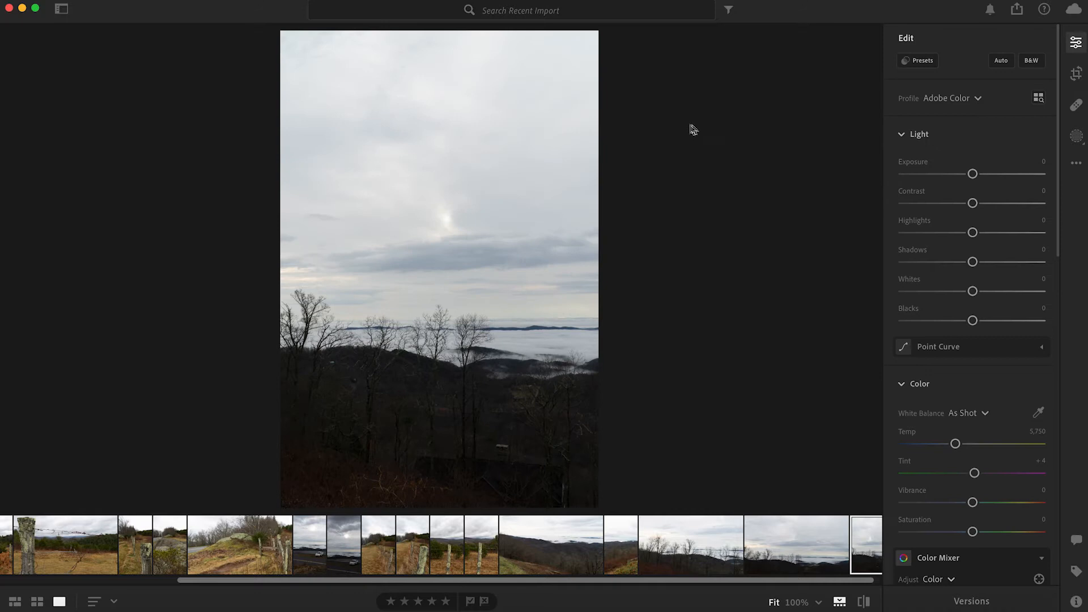
Crop a strip of sky off the upper edge of the photo and return to editing
left_click(1077, 73)
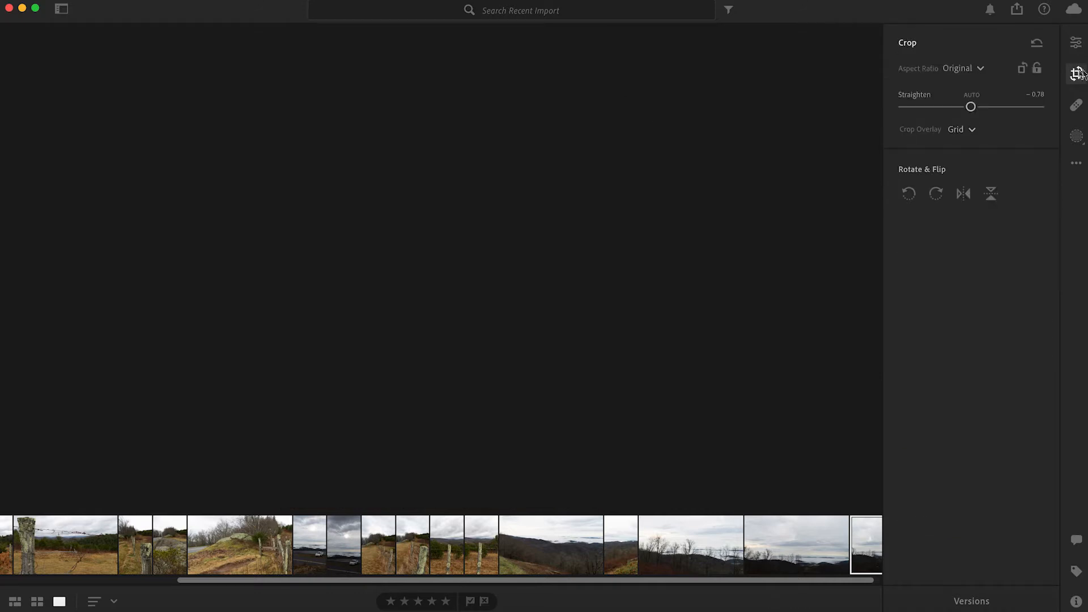
left_click_drag(435, 40, 437, 70)
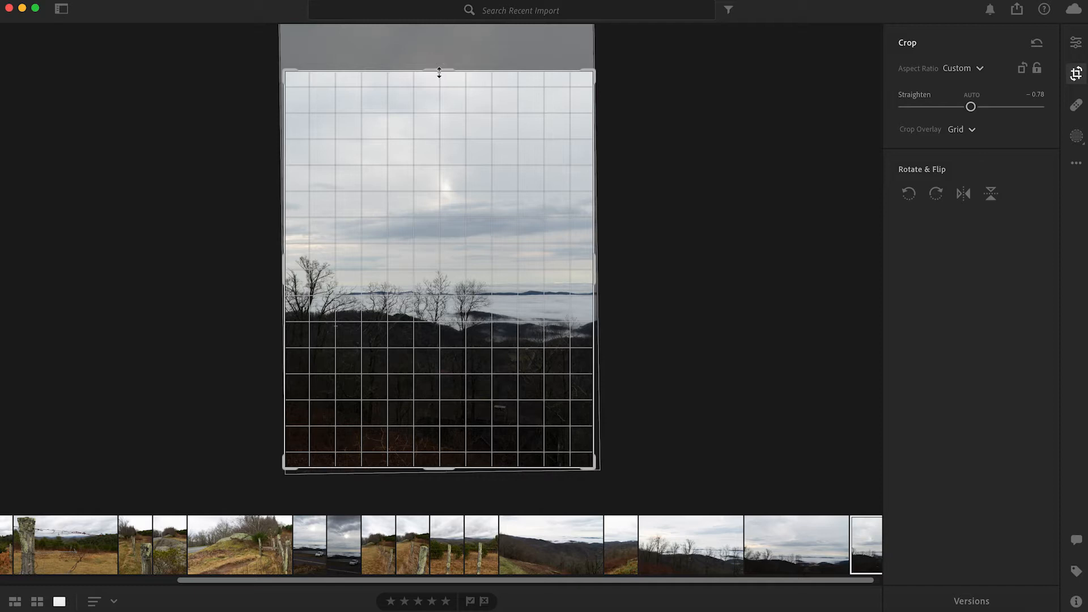
key("e")
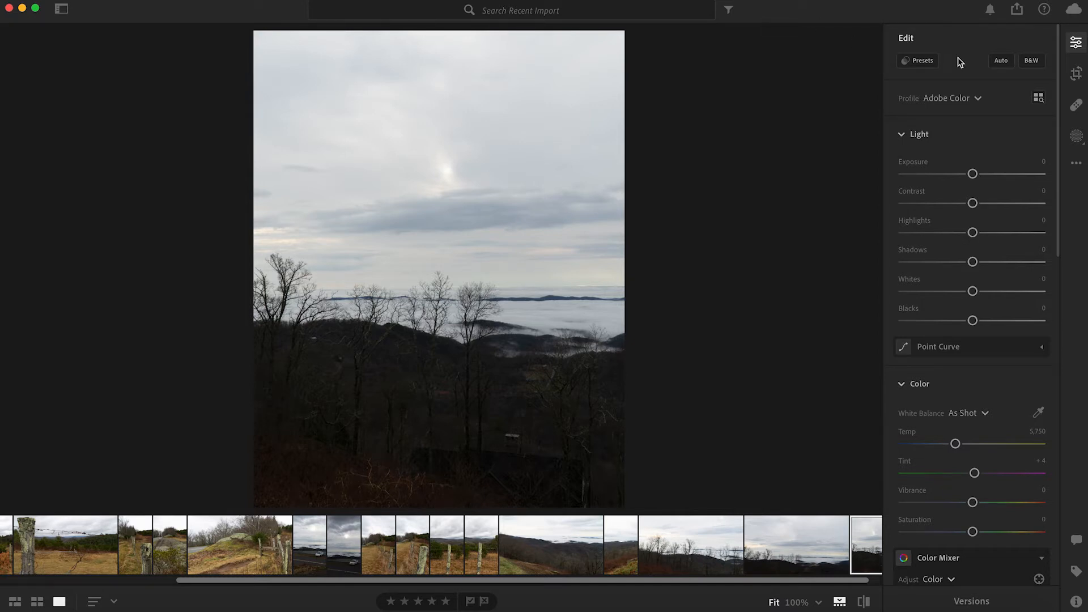
Preview premium presets from the Auto+: Retro and Style: Cinematic groups on the photo
left_click(919, 61)
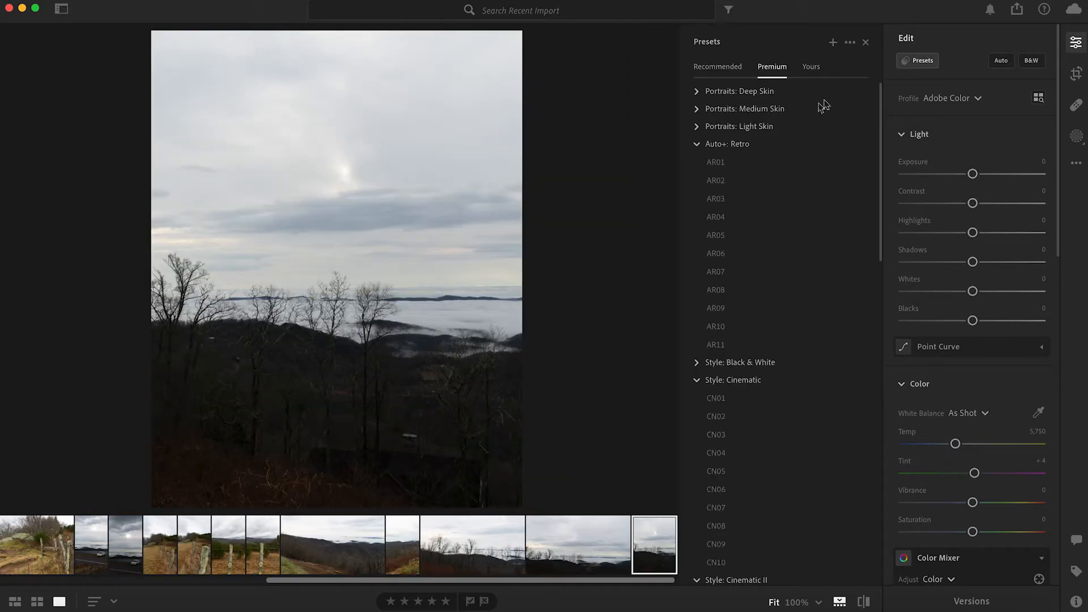
left_click(713, 165)
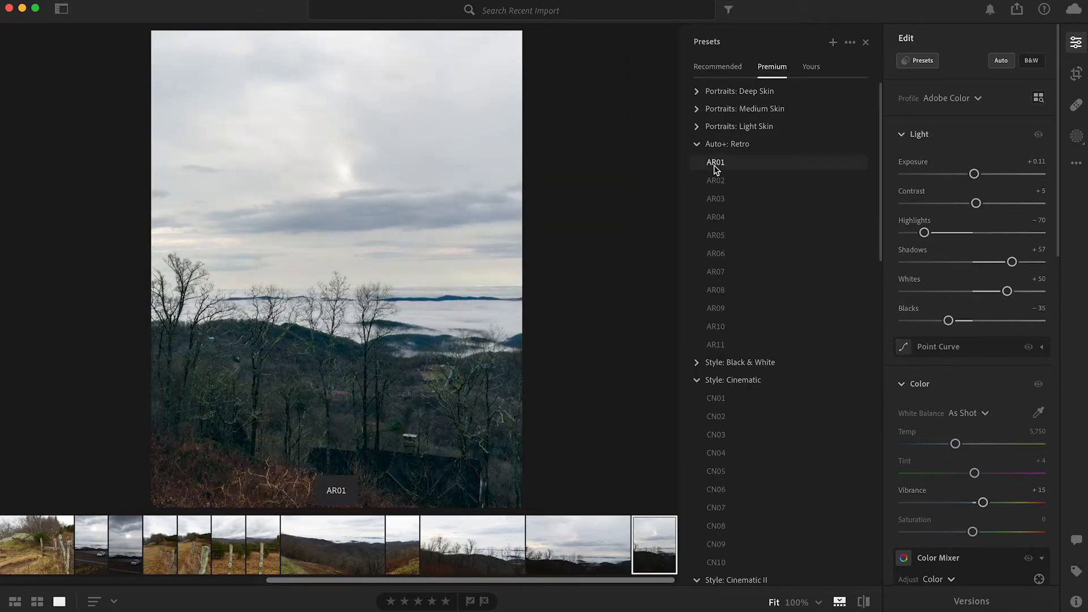
left_click(735, 399)
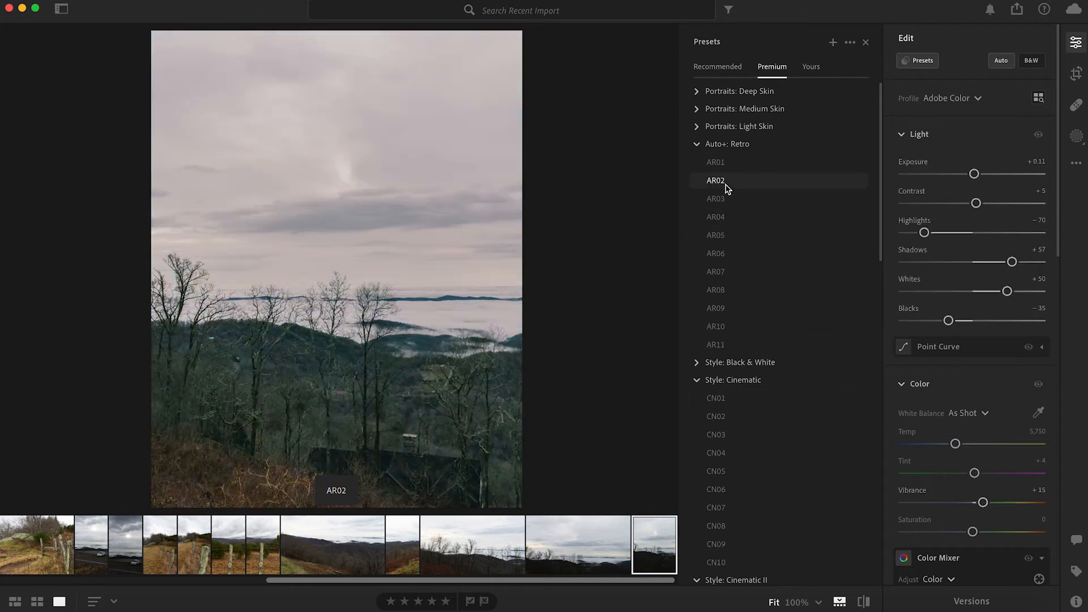
left_click(729, 238)
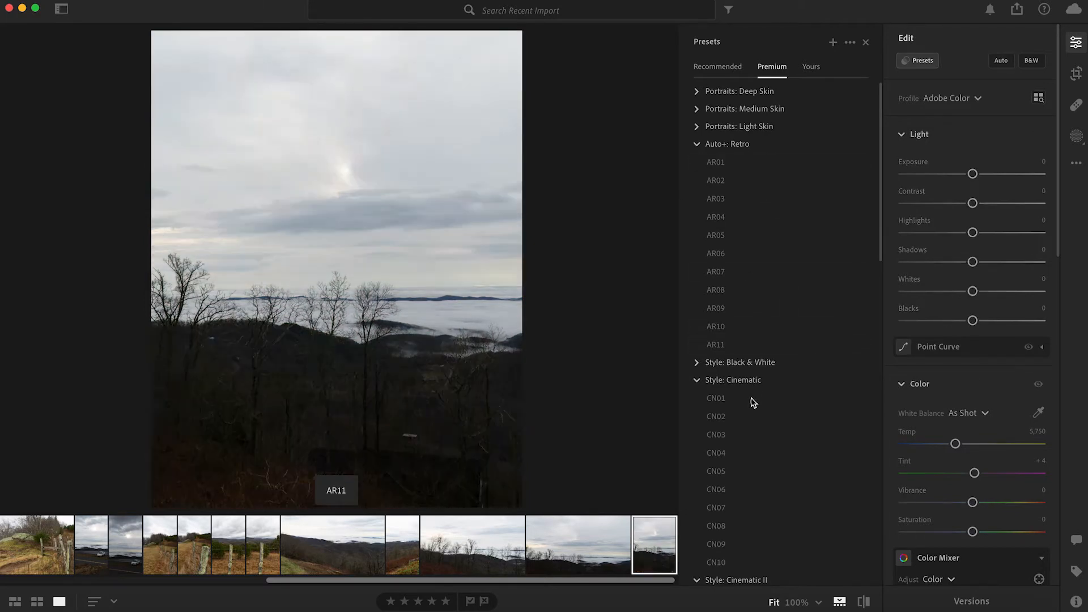
left_click(753, 420)
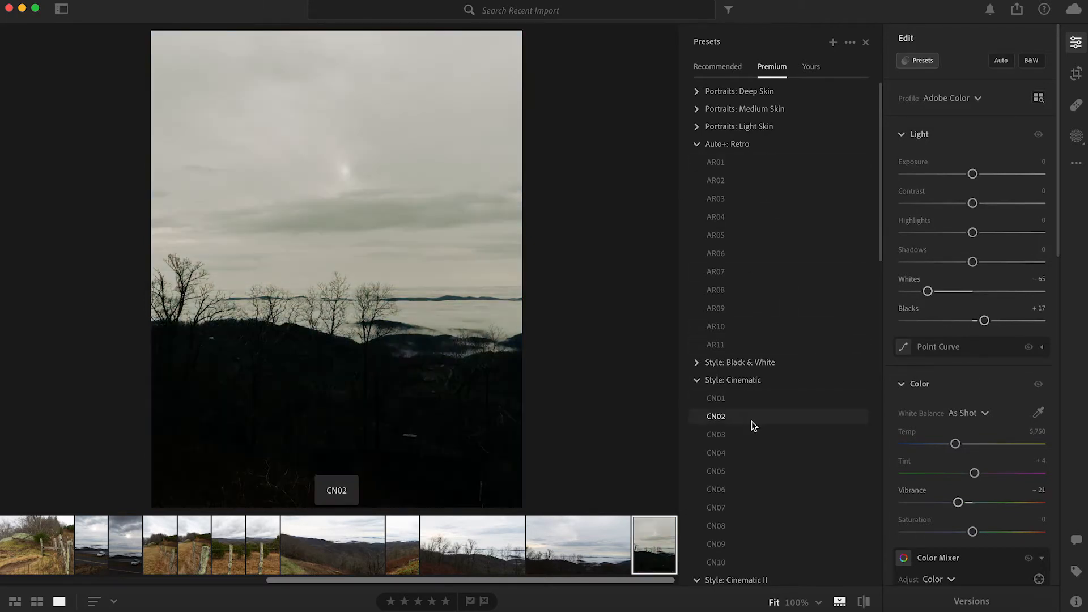
left_click(751, 455)
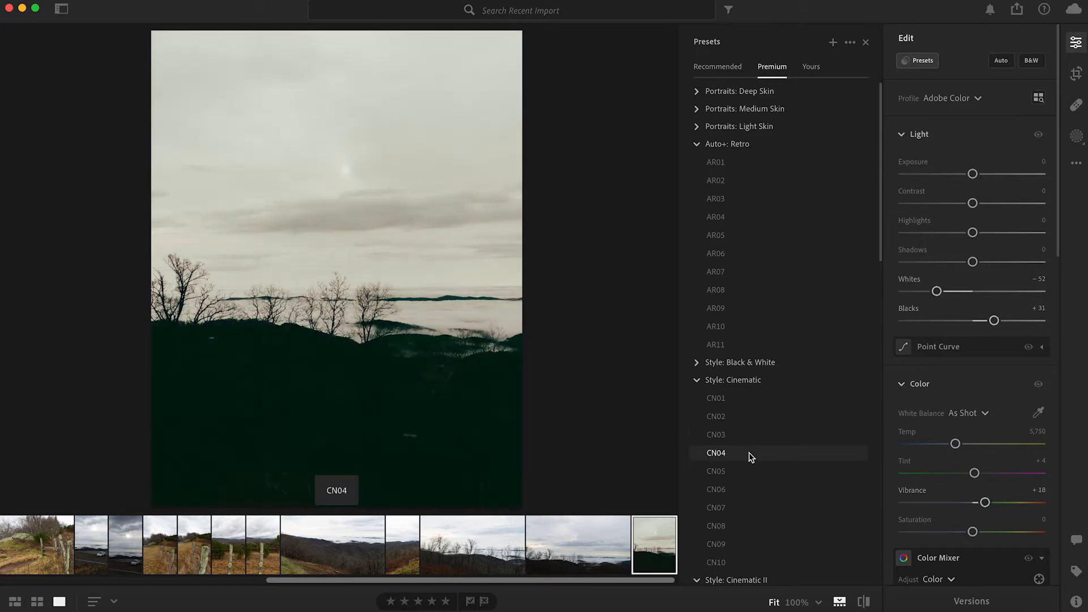
Compare further Auto+: Retro presets on the photo and apply AR06
left_click(747, 345)
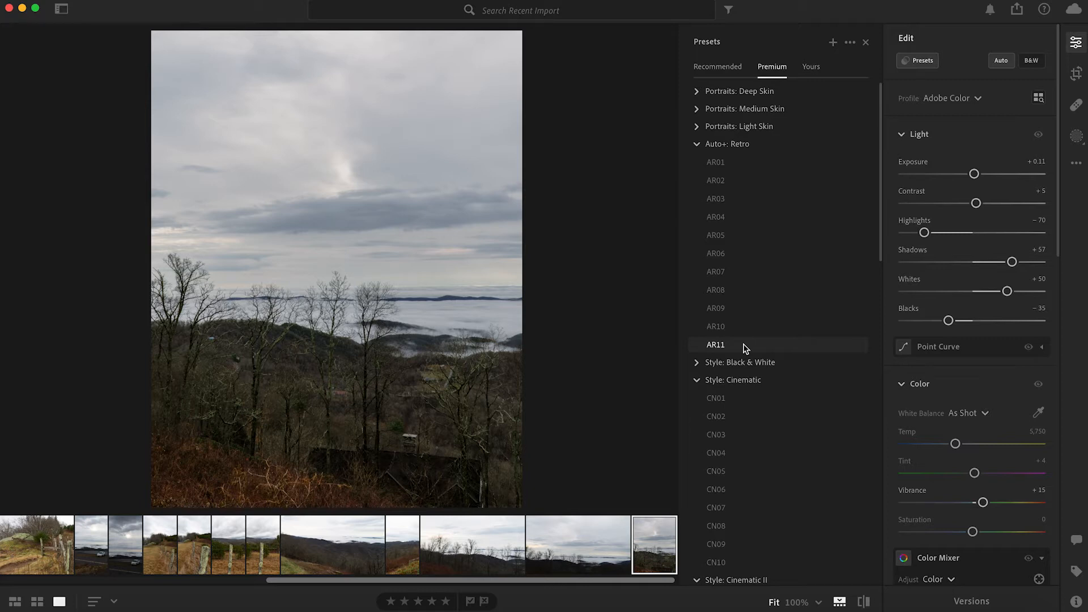
left_click(742, 335)
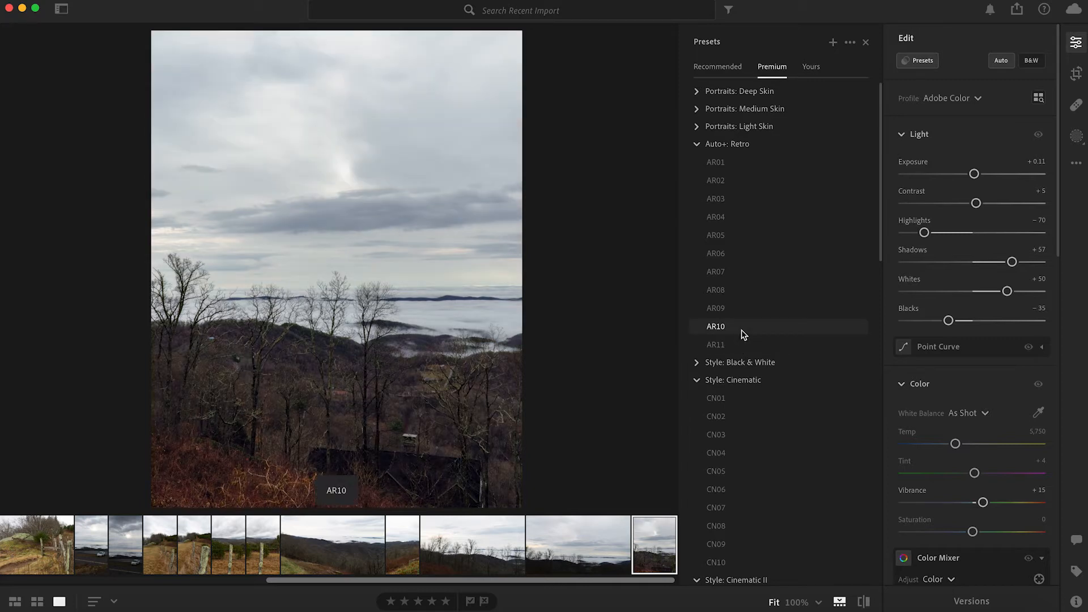
left_click(742, 315)
left_click(743, 217)
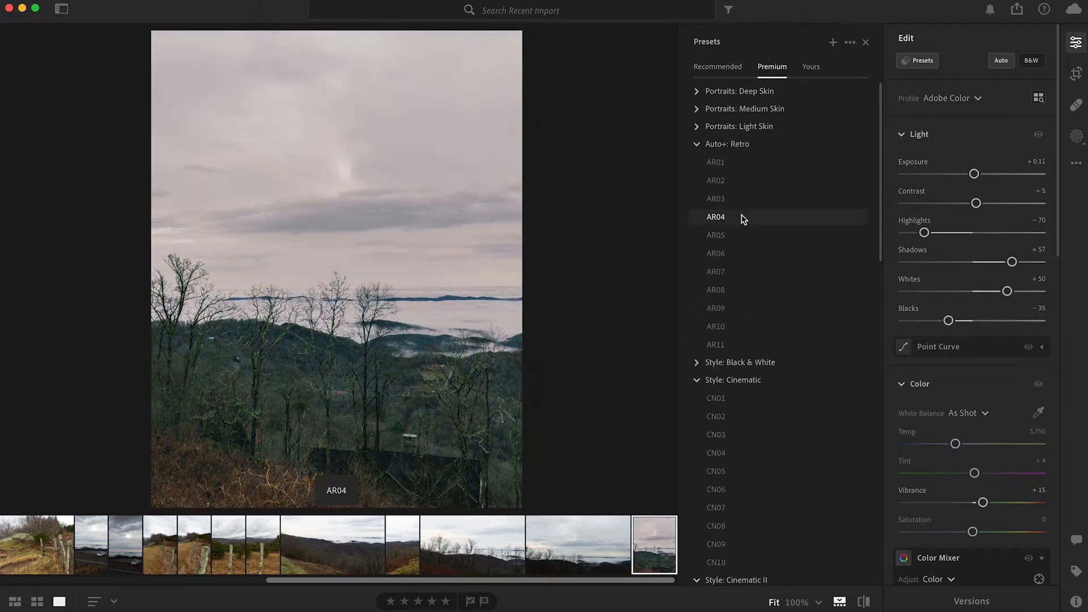
left_click(743, 236)
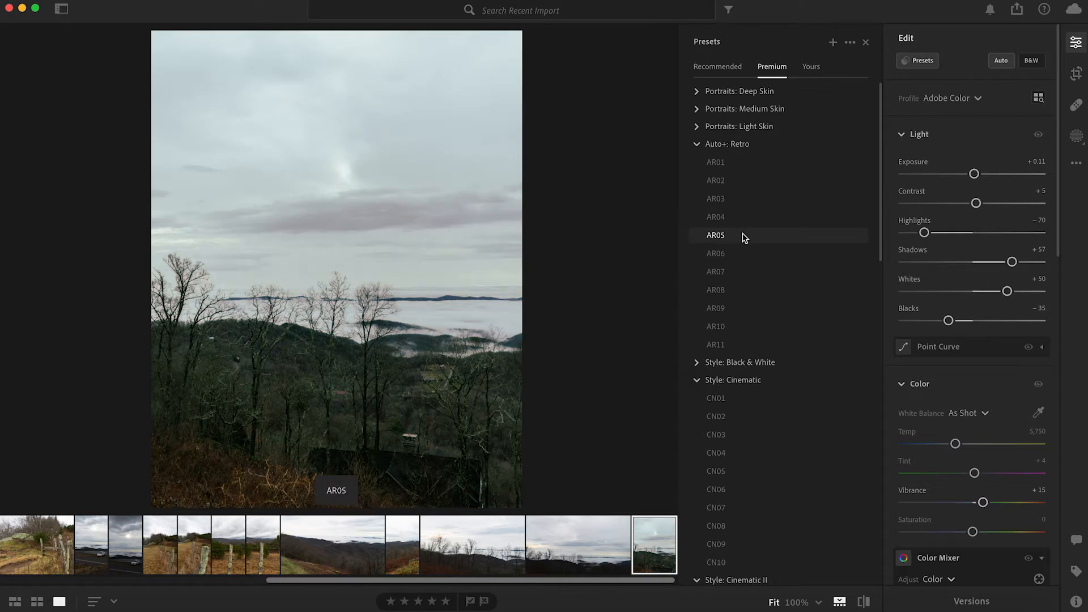
left_click(746, 252)
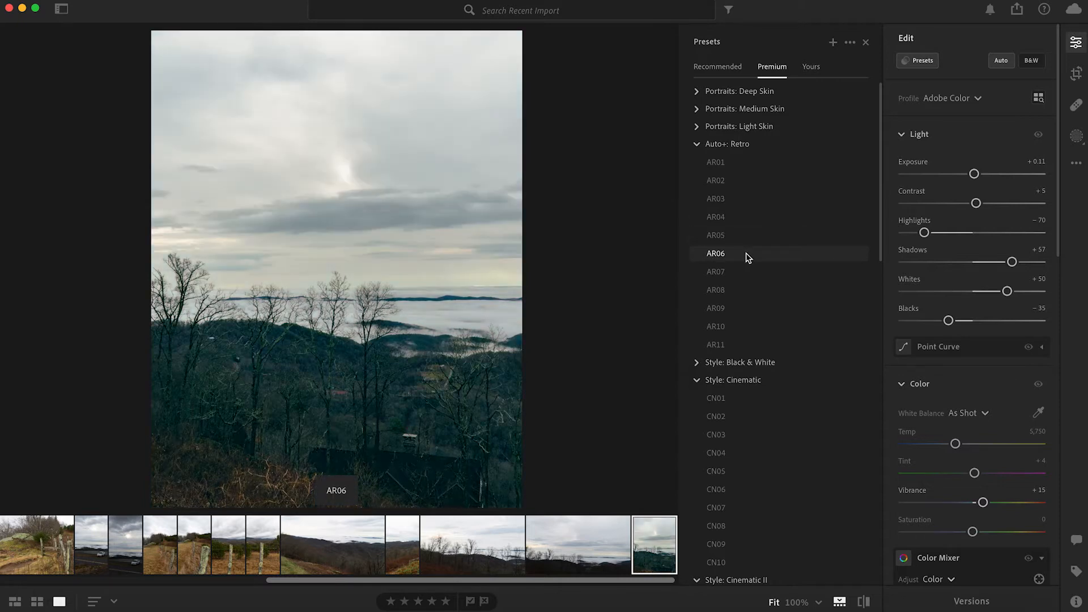
left_click(746, 253)
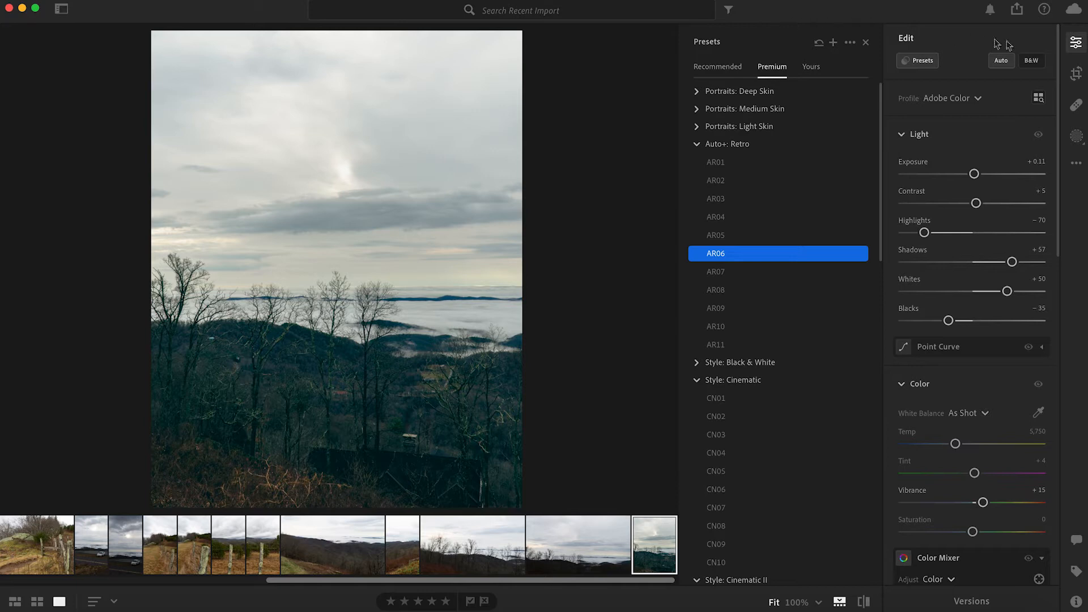
Add a linear gradient mask running from the photo's upper edge down over the sky and set its Exposure to -1.84
left_click(1075, 137)
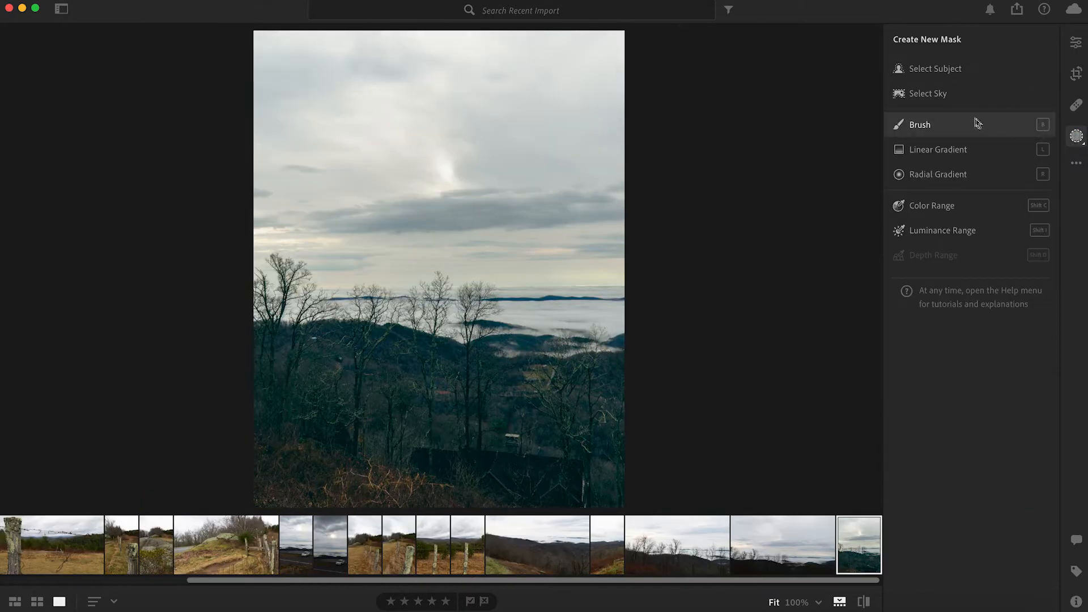
left_click(937, 150)
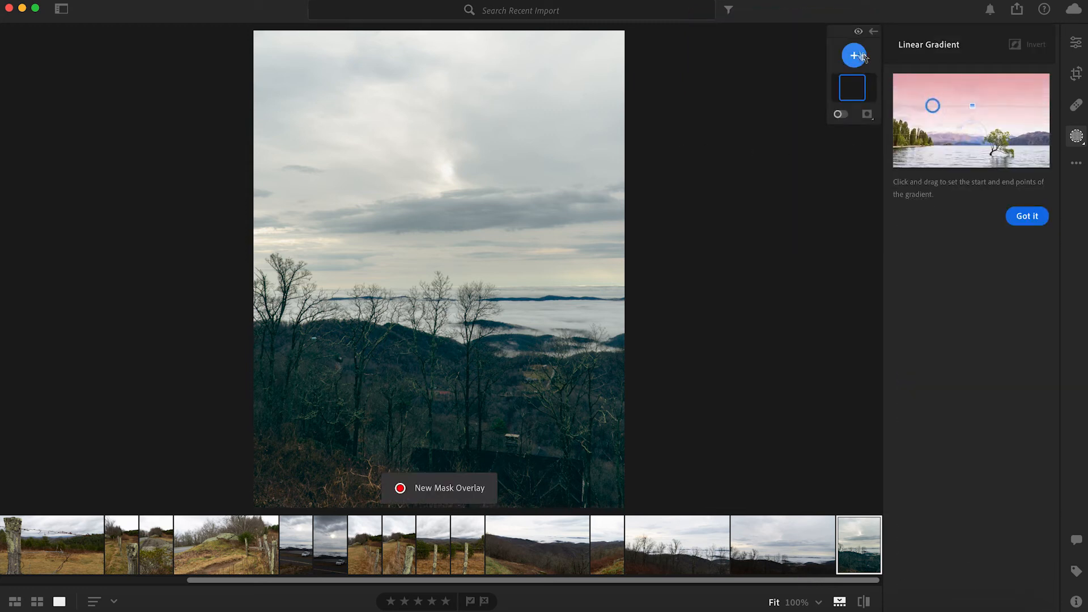
left_click_drag(325, 34, 326, 213)
left_click_drag(327, 218, 326, 254)
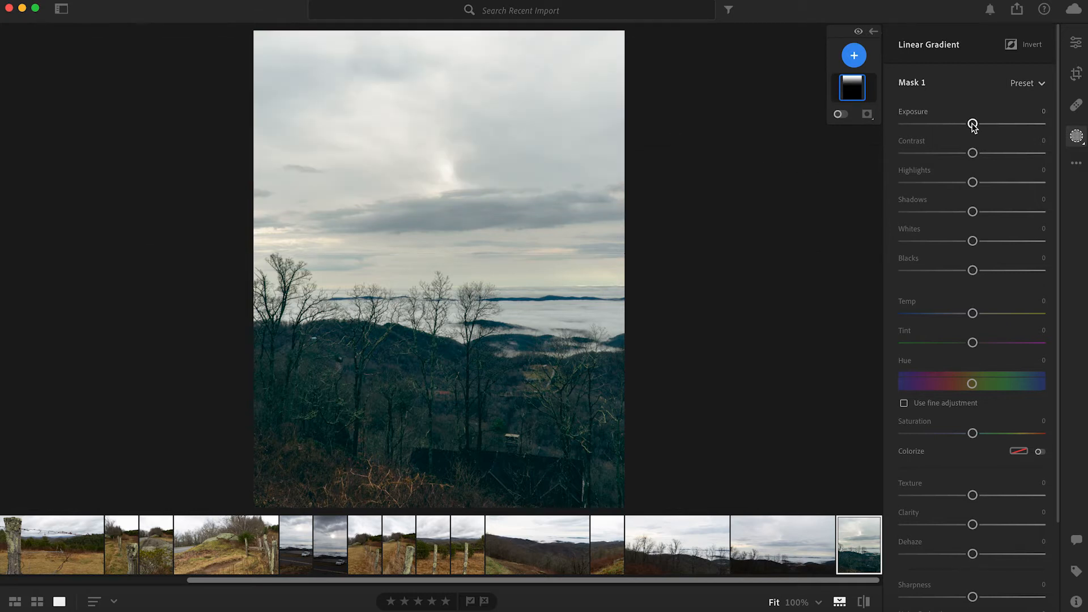
left_click_drag(973, 124, 943, 125)
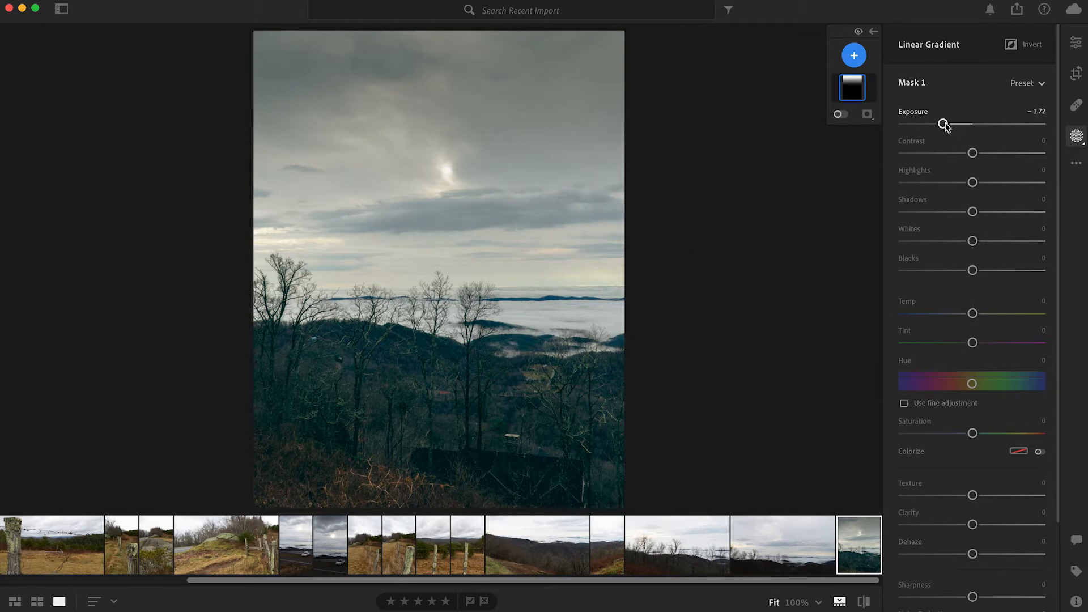
mouse_move(945, 125)
left_mouse_down()
mouse_move(922, 124)
mouse_move(943, 124)
left_mouse_up()
Create a brush mask with size 9.2 and paint it over the reddish brush in the photo's lower-left foreground
left_click(854, 56)
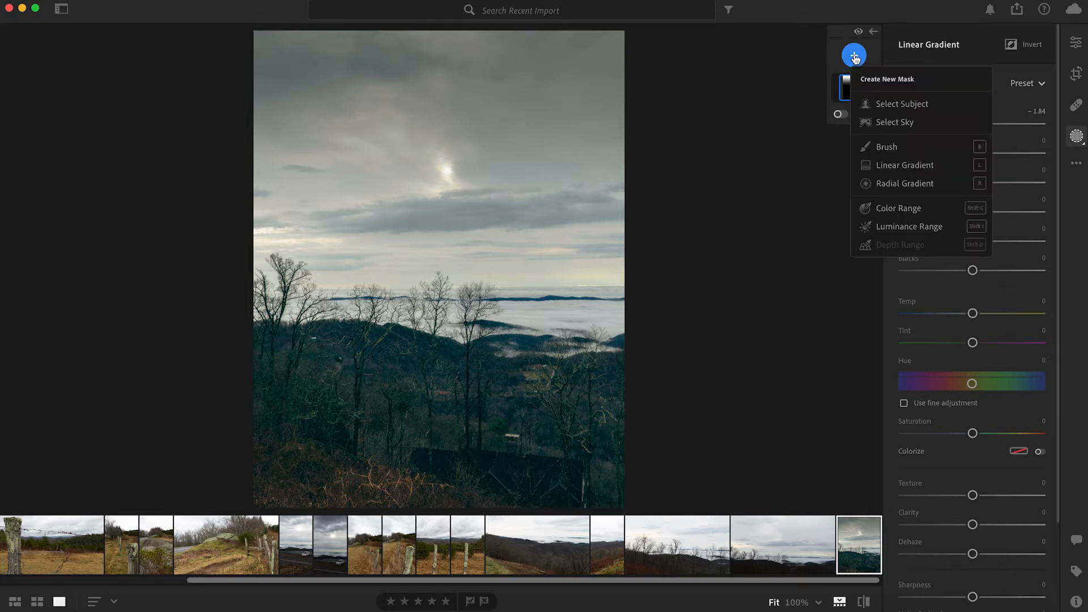
left_click(884, 146)
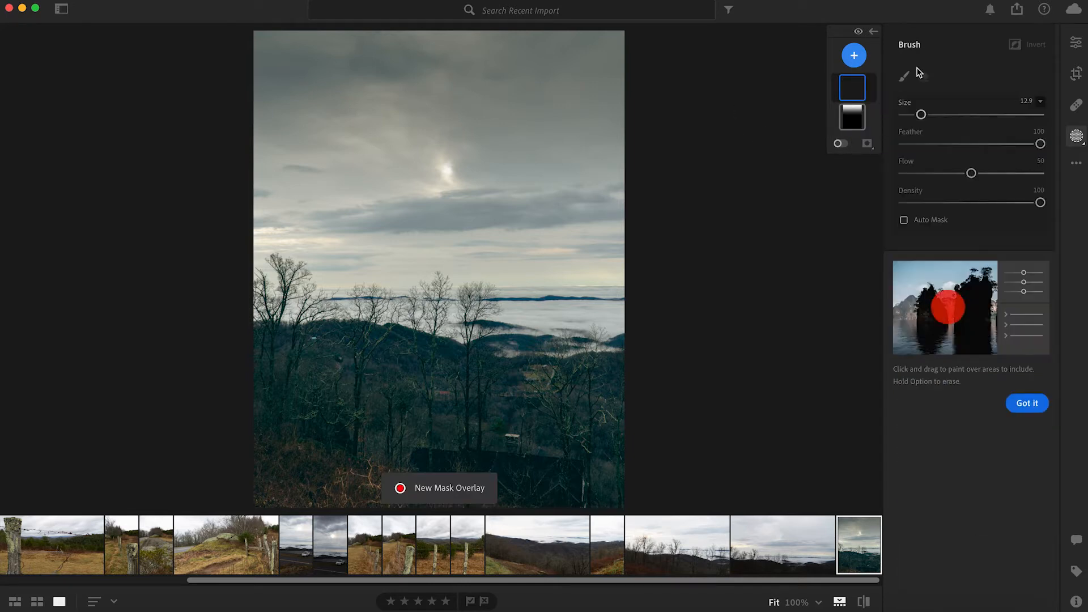
mouse_move(921, 114)
left_mouse_down()
mouse_move(939, 115)
mouse_move(917, 116)
left_mouse_up()
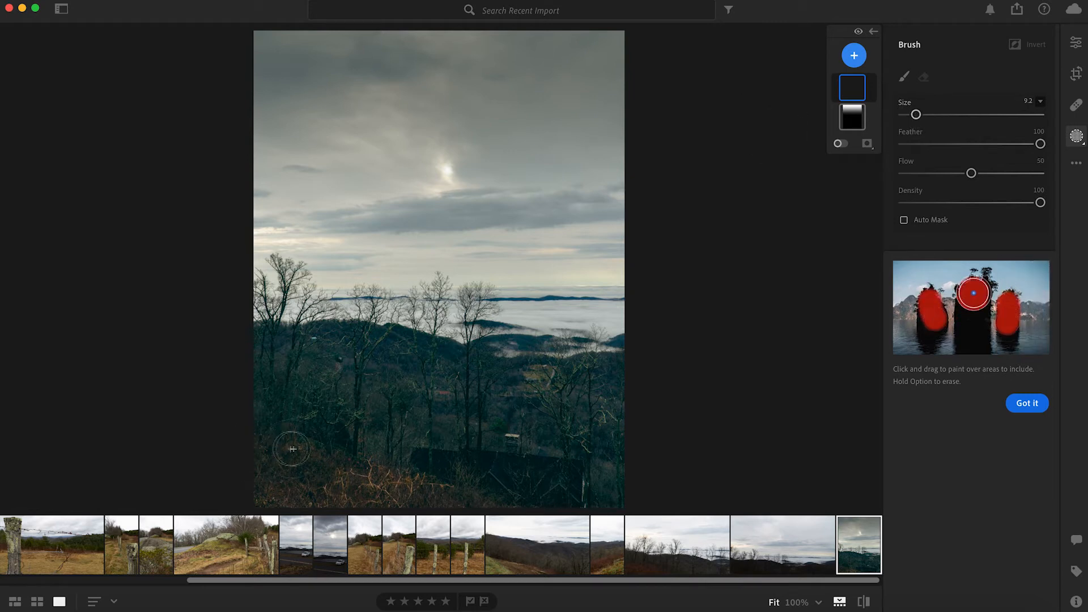
left_click(262, 444)
mouse_move(290, 454)
left_mouse_down()
mouse_move(371, 478)
mouse_move(372, 465)
mouse_move(381, 482)
mouse_move(456, 488)
left_mouse_up()
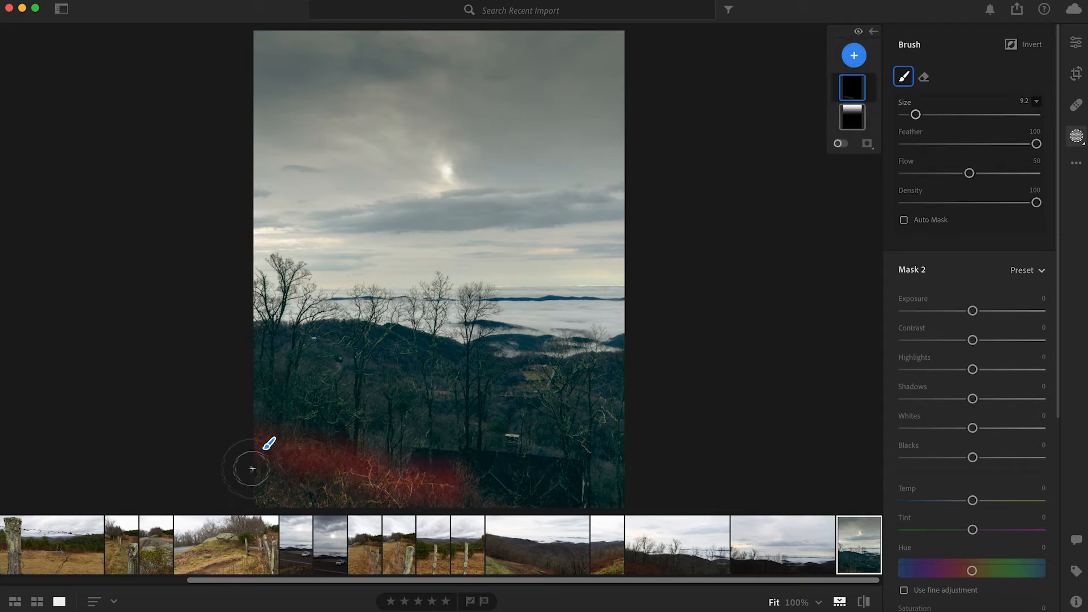
mouse_move(255, 463)
left_mouse_down()
mouse_move(378, 505)
mouse_move(258, 502)
mouse_move(435, 503)
left_mouse_up()
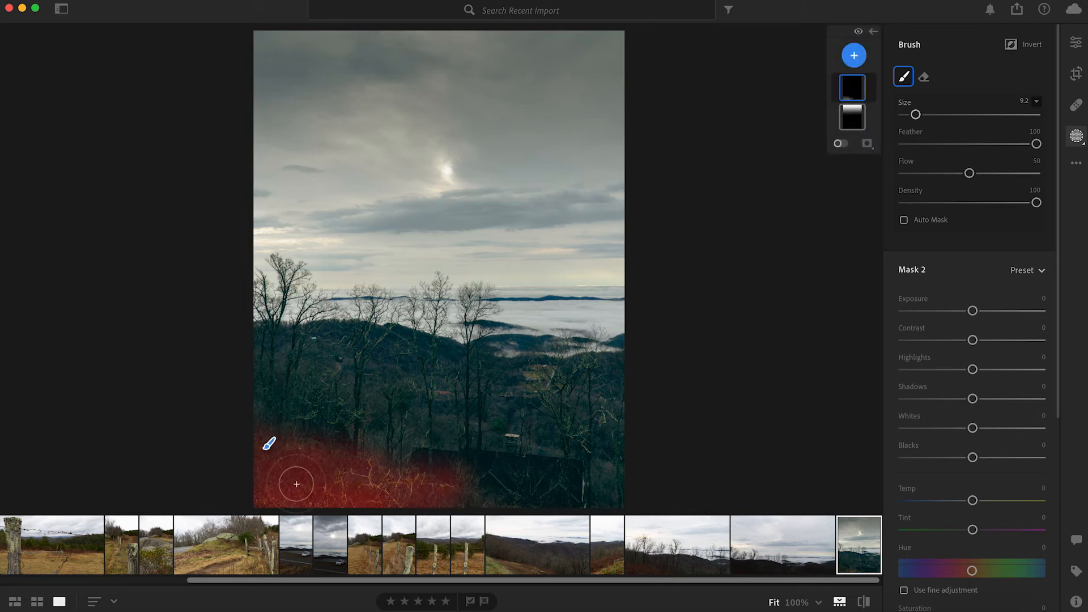
left_click_drag(464, 480, 462, 499)
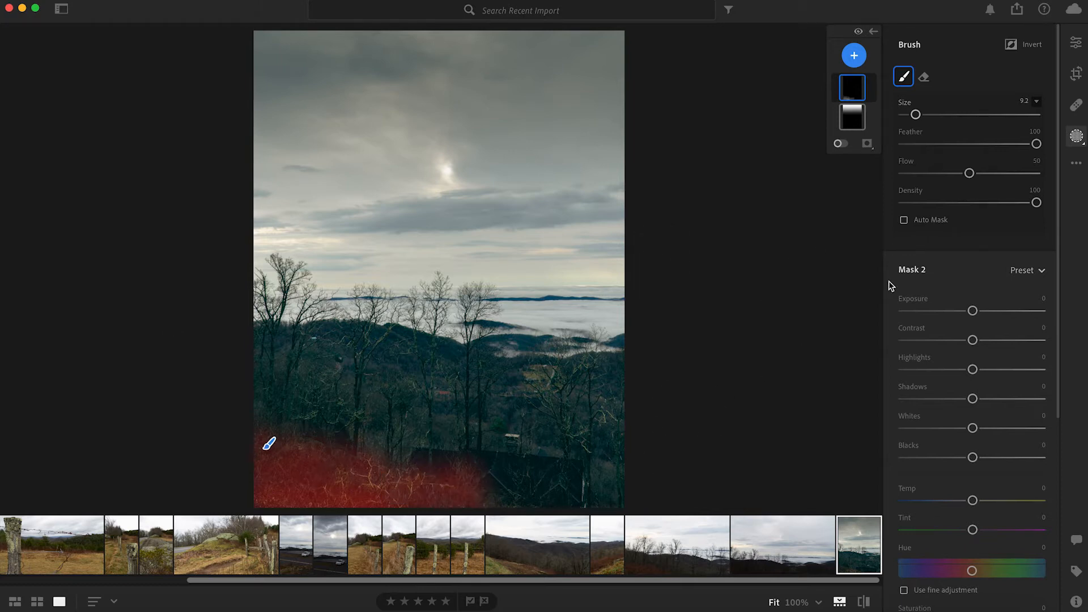
Set the Exposure of the foreground brush mask to +2.56
left_click_drag(975, 316, 1019, 304)
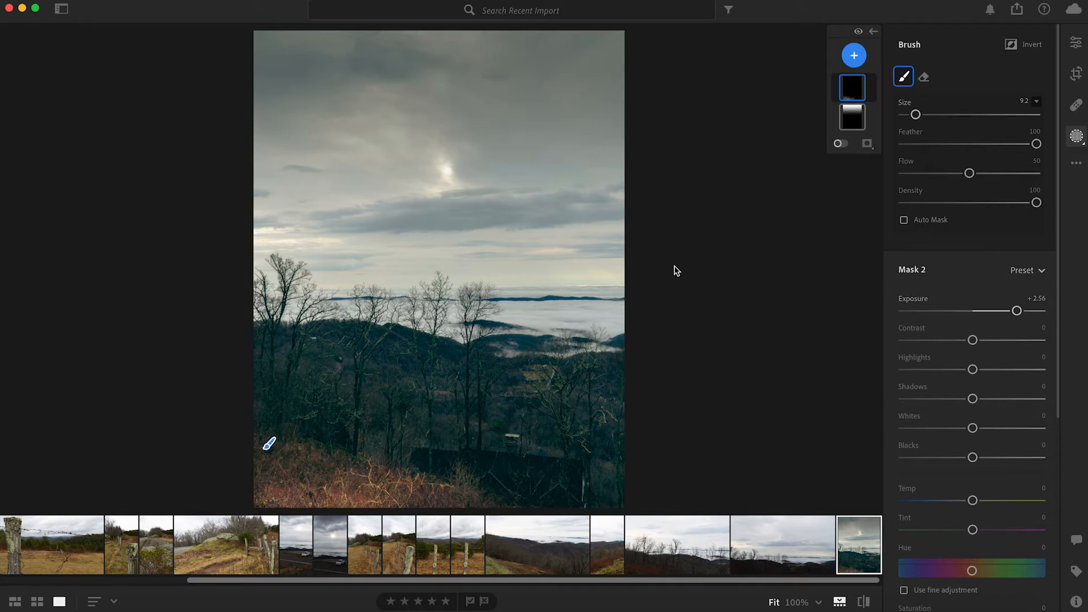
Add a wide radial gradient mask centred over the fog and treeline and set its Exposure to +0.48
left_click(855, 56)
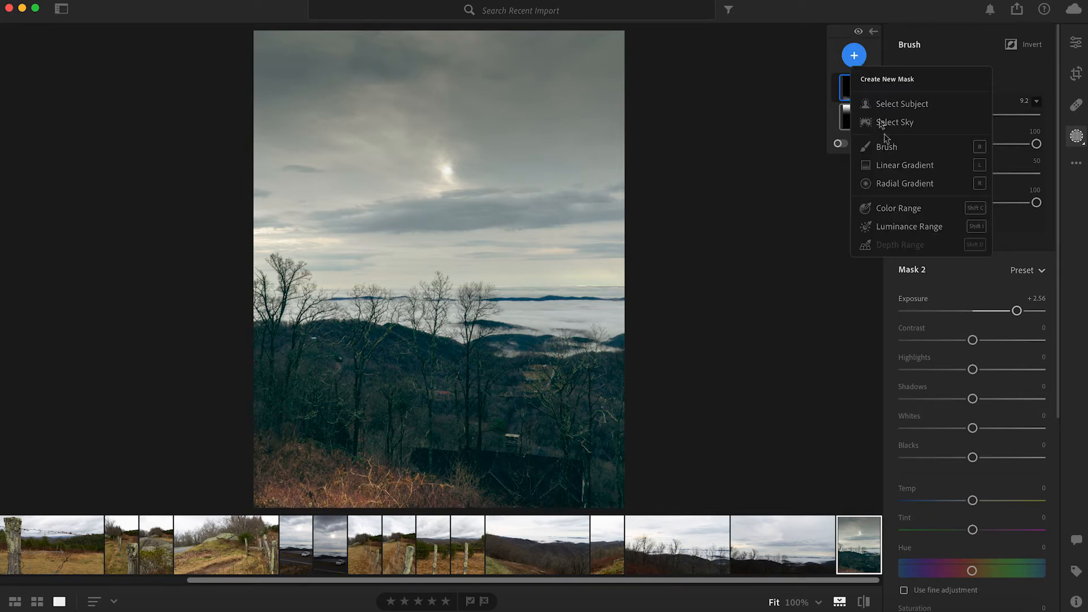
left_click(907, 184)
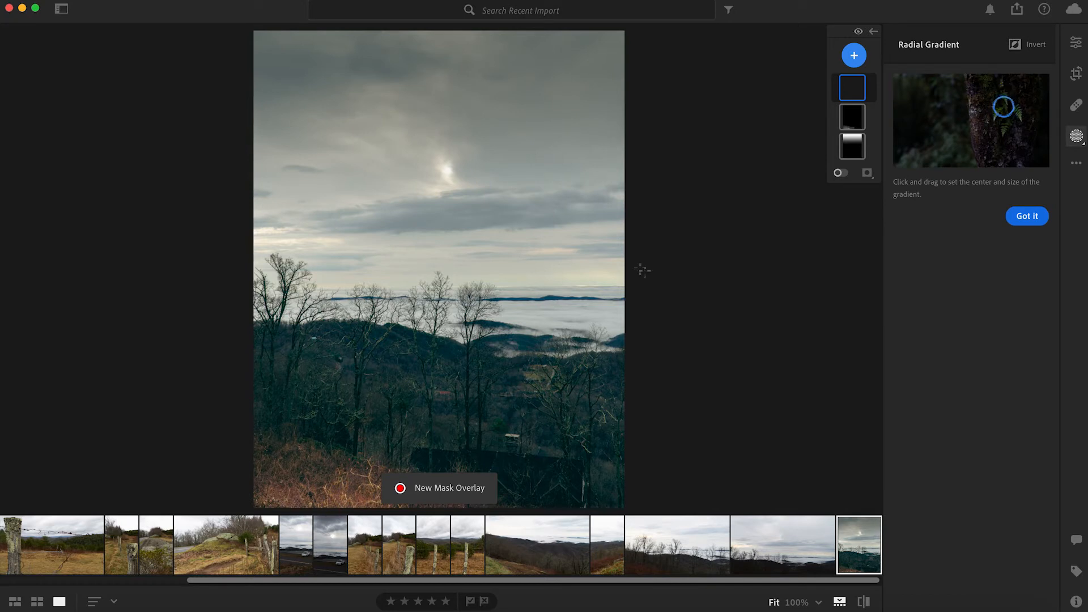
left_click_drag(240, 208, 434, 292)
left_click_drag(231, 141, 440, 227)
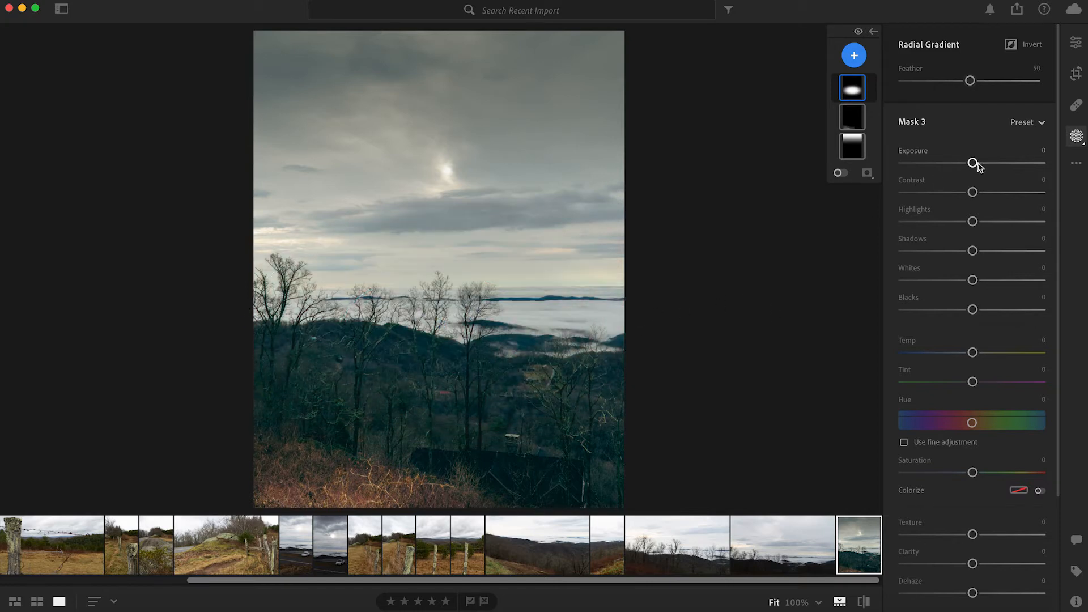
mouse_move(973, 164)
left_mouse_down()
mouse_move(996, 165)
mouse_move(983, 164)
left_mouse_up()
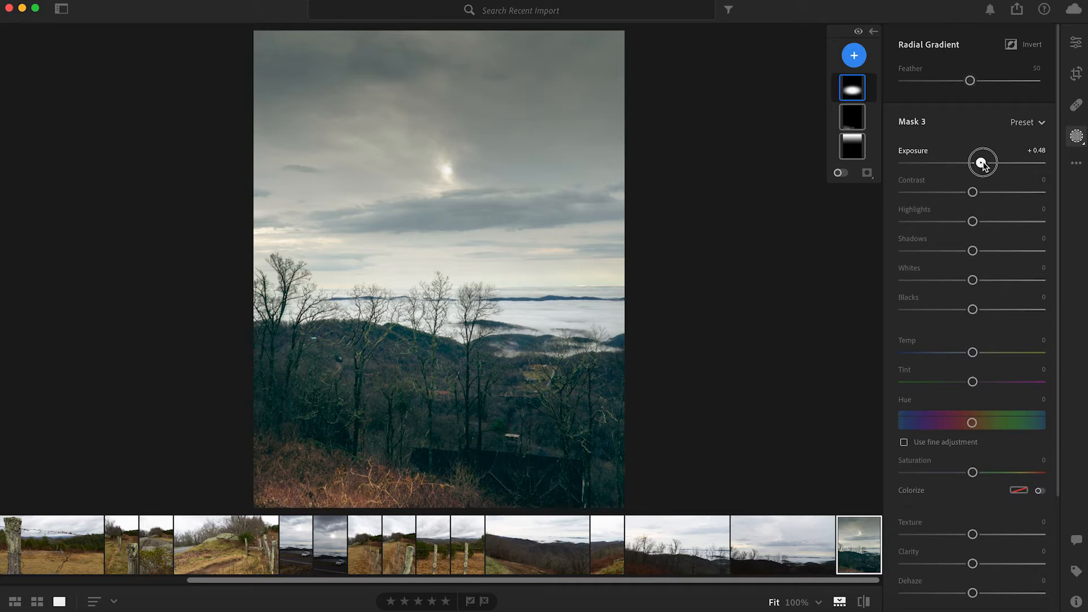
mouse_move(509, 357)
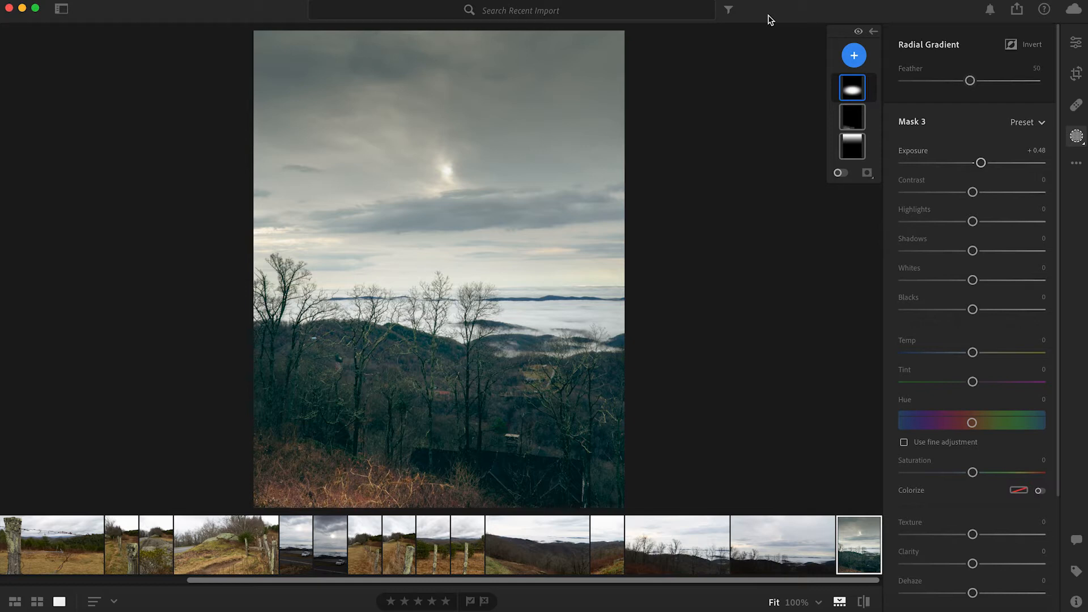
mouse_move(616, 108)
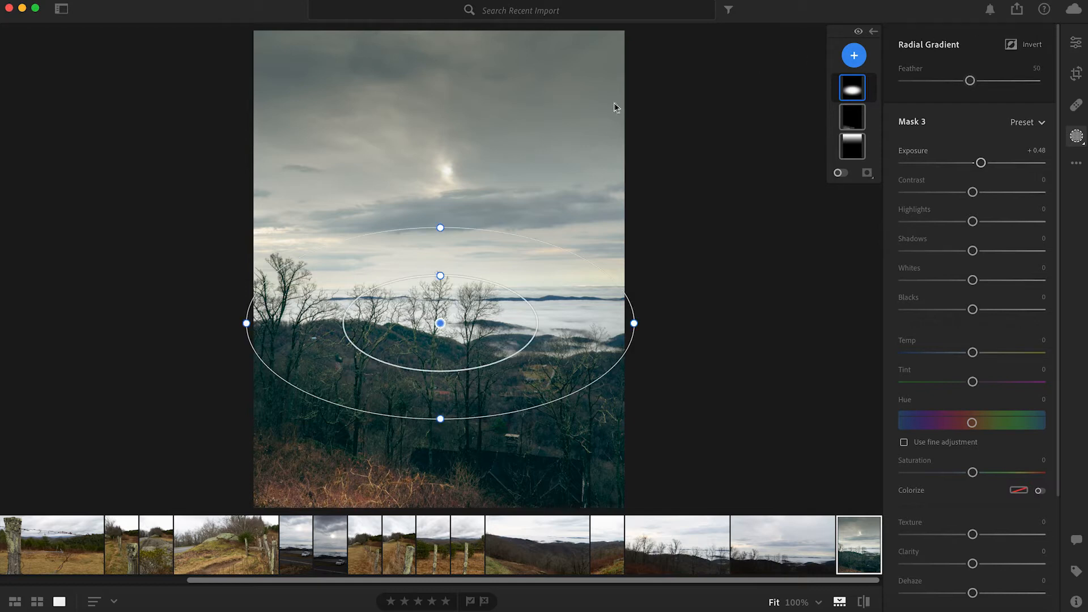
In the photo's overall Light adjustments, set Whites to +49 and Blacks to -2
left_click(1076, 44)
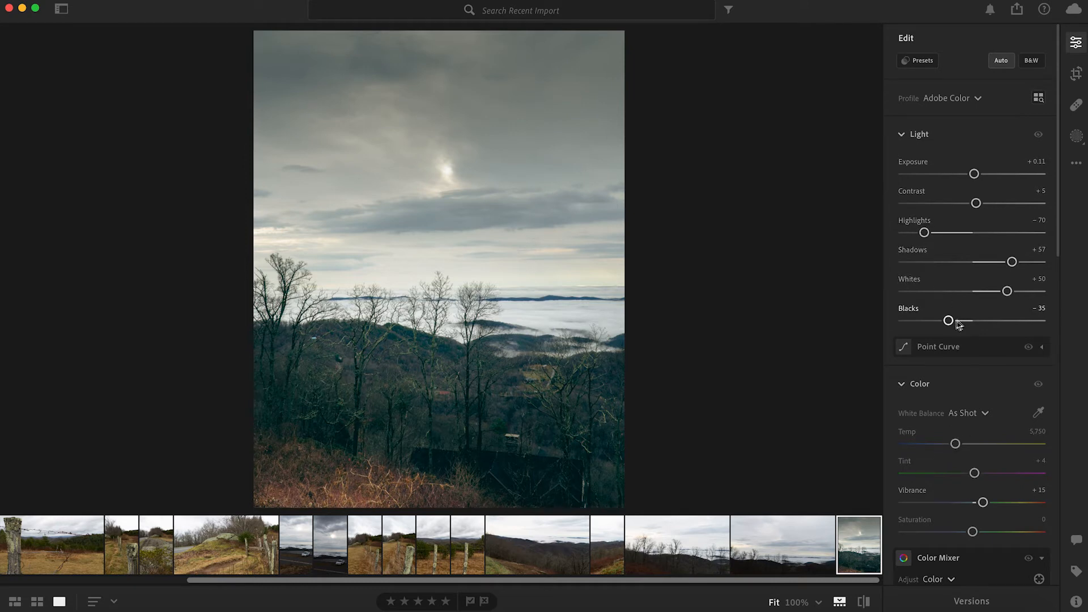
left_click_drag(949, 320, 1007, 291)
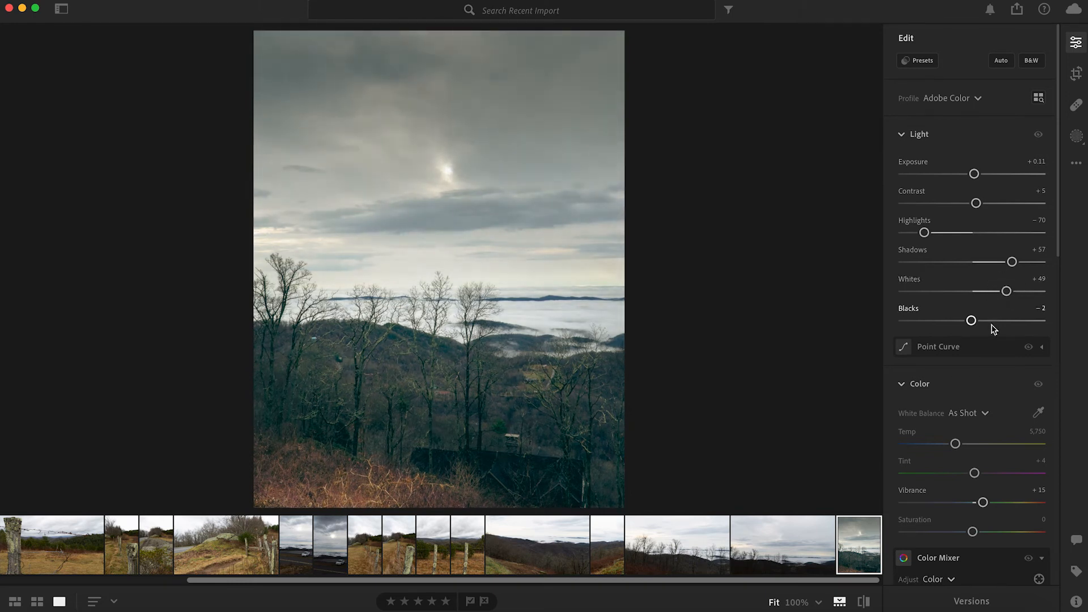
Adjust the photo's overall colour with Temp 5,292, Vibrance +83 and Saturation -20
mouse_move(956, 444)
left_mouse_down()
mouse_move(989, 444)
mouse_move(934, 450)
mouse_move(959, 450)
left_mouse_up()
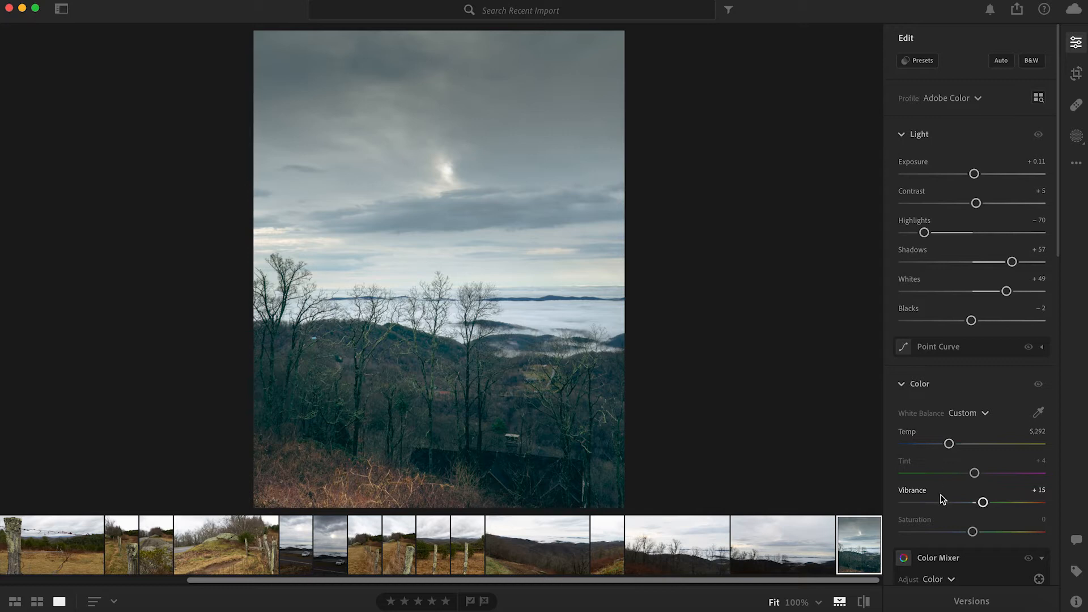
mouse_move(984, 504)
left_mouse_down()
mouse_move(1008, 503)
mouse_move(936, 503)
mouse_move(1008, 499)
mouse_move(960, 498)
mouse_move(987, 497)
left_mouse_up()
left_click_drag(996, 497, 1031, 499)
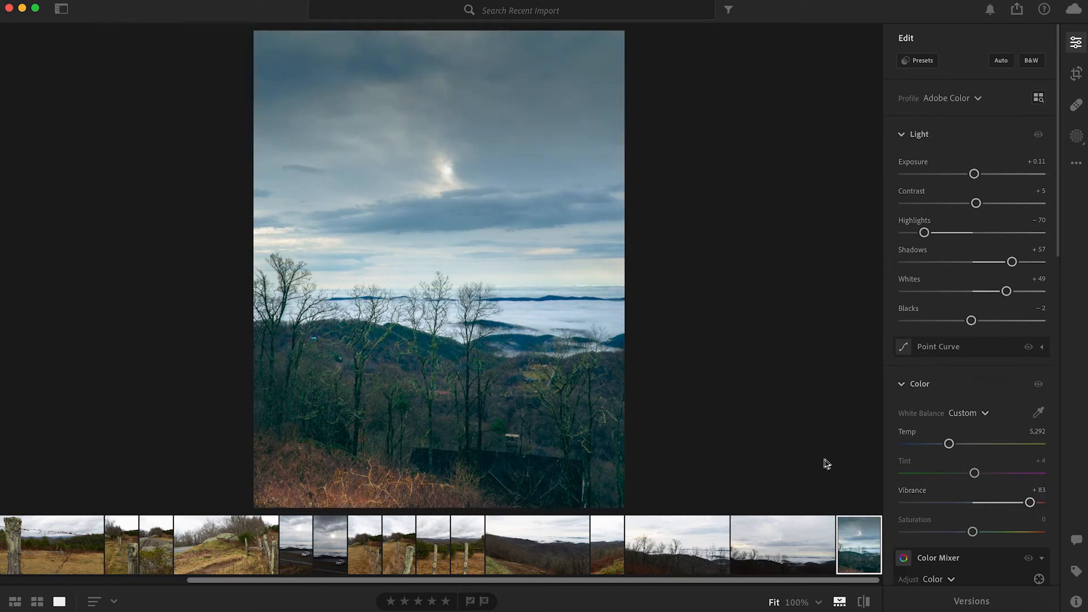
scroll(936, 493, "down", 1)
mouse_move(973, 526)
left_mouse_down()
mouse_move(990, 528)
mouse_move(959, 528)
left_mouse_up()
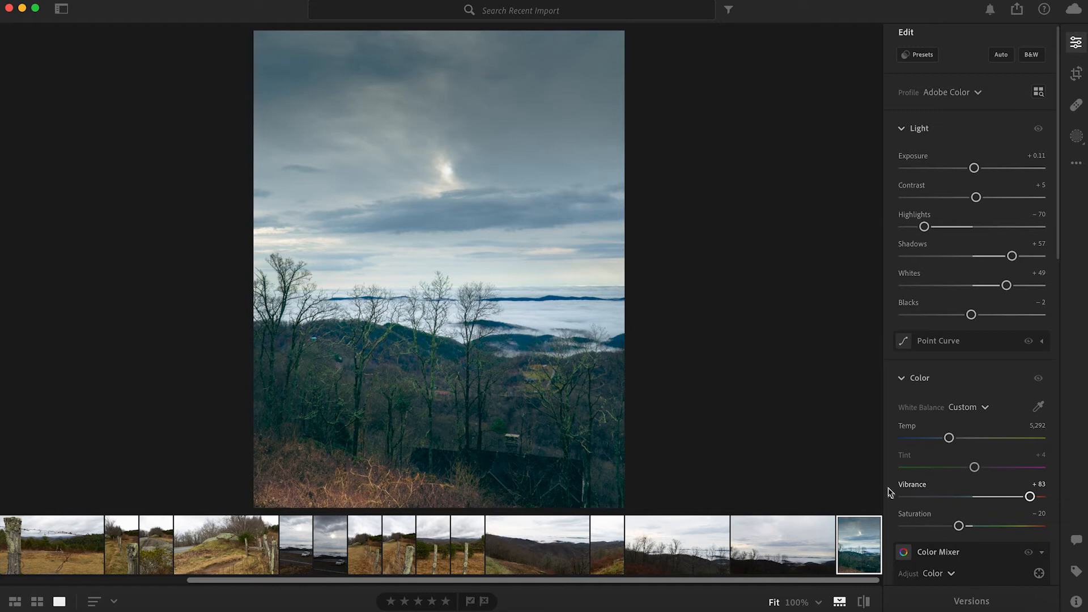
scroll(950, 491, "down", 5)
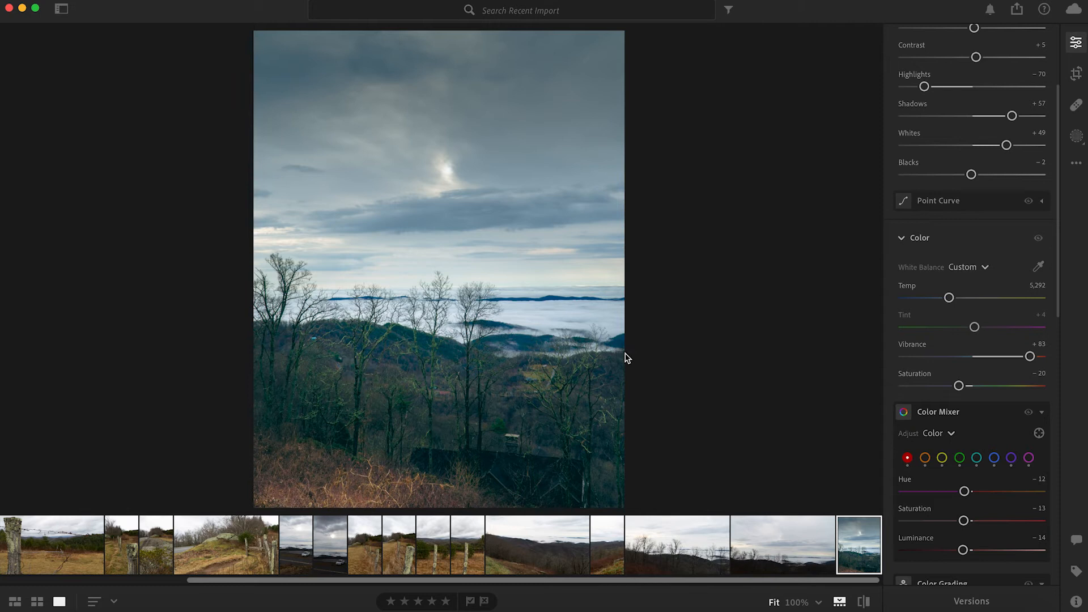
Open the export settings for the edited photo and set the custom file name to Overlook_1
left_click(220, 4)
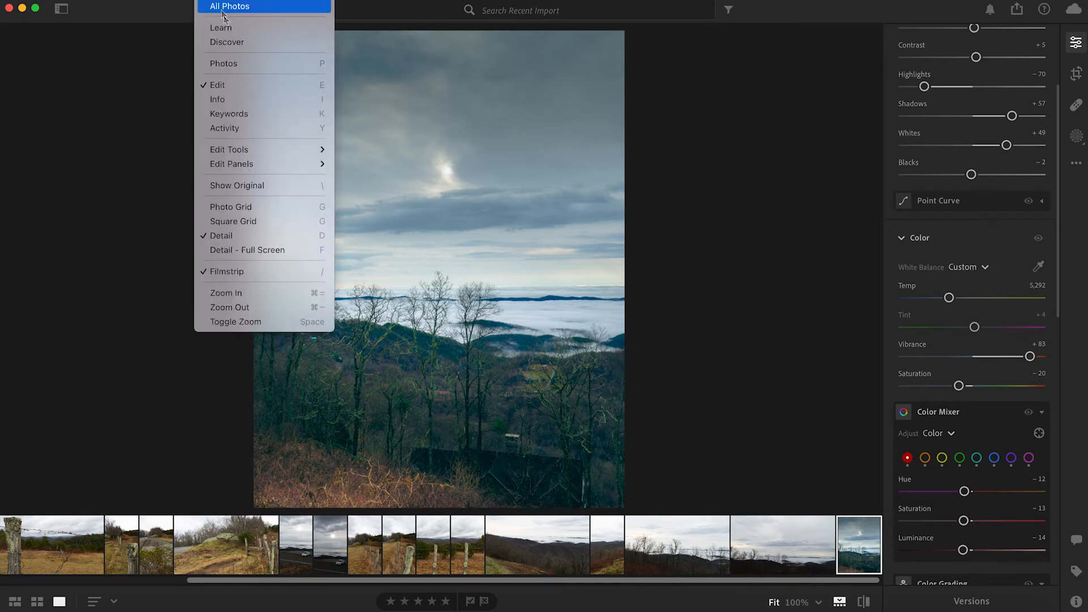
left_click(282, 308)
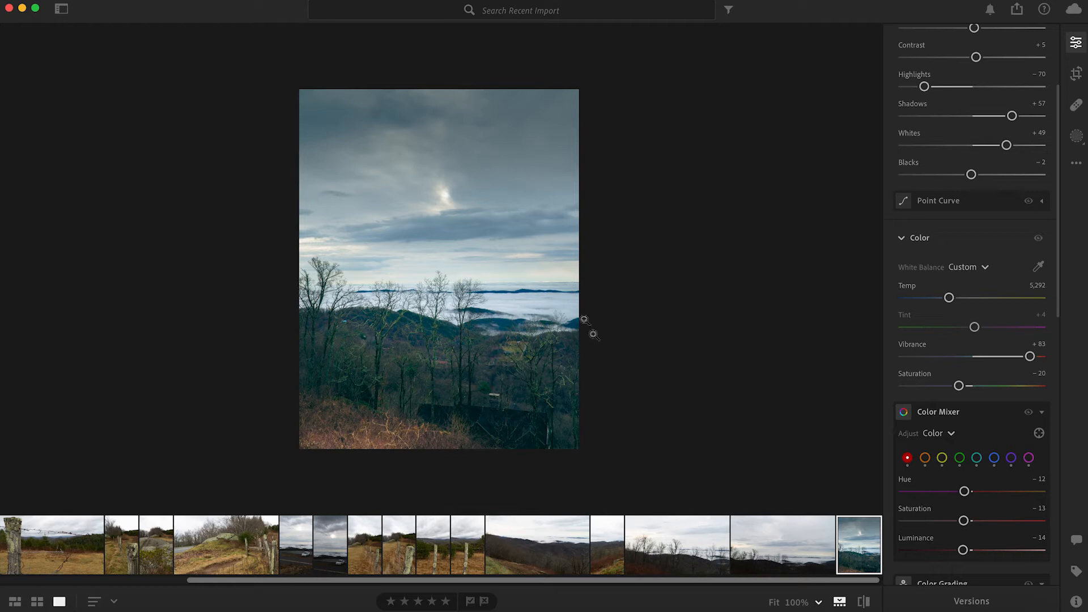
left_click(129, 3)
left_click(132, 64)
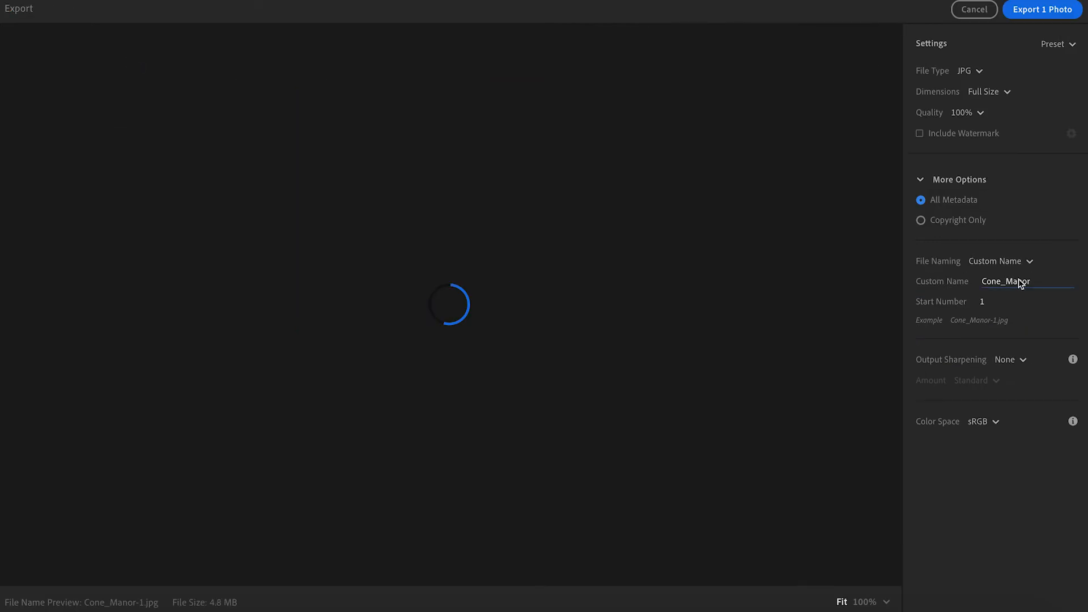
double_click(1019, 282)
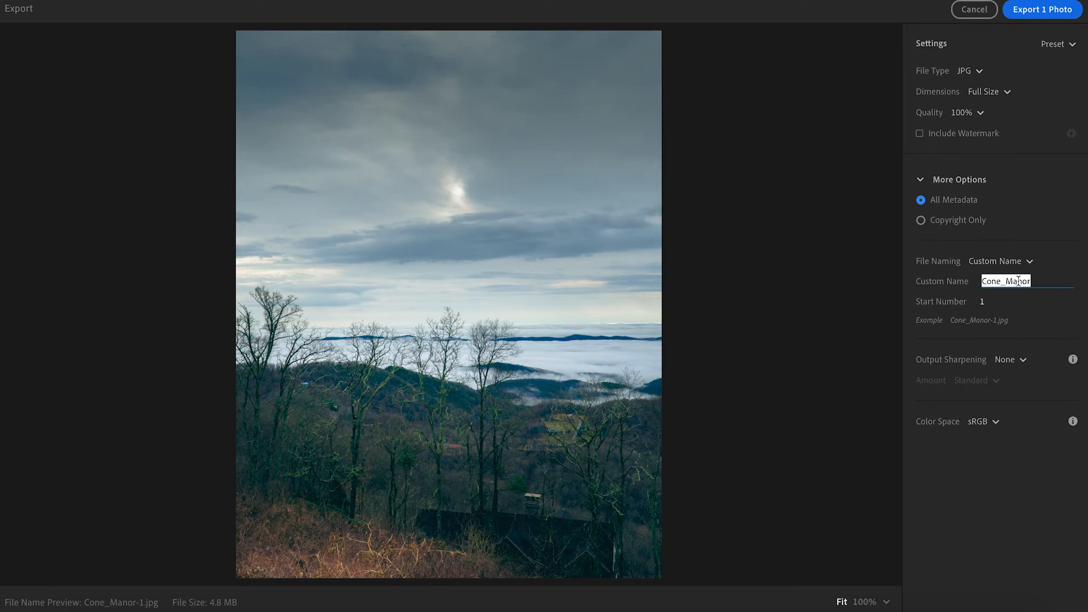
type("Overlook_1")
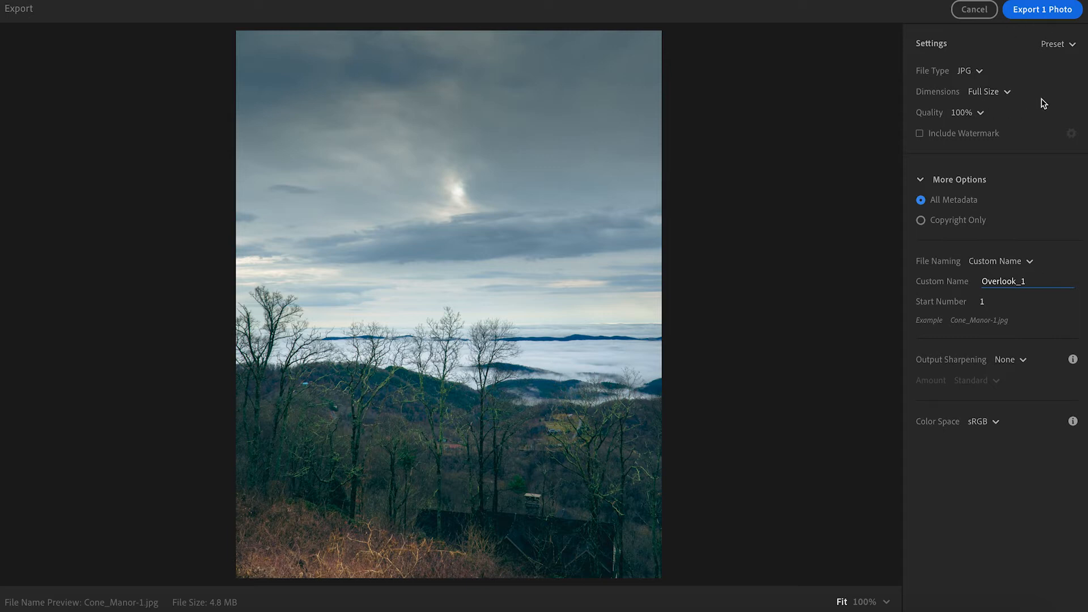
Export the photo into a new folder named EDITED PICS inside the DEC 30 THUNDERHILL folder on the Desktop
left_click(1058, 16)
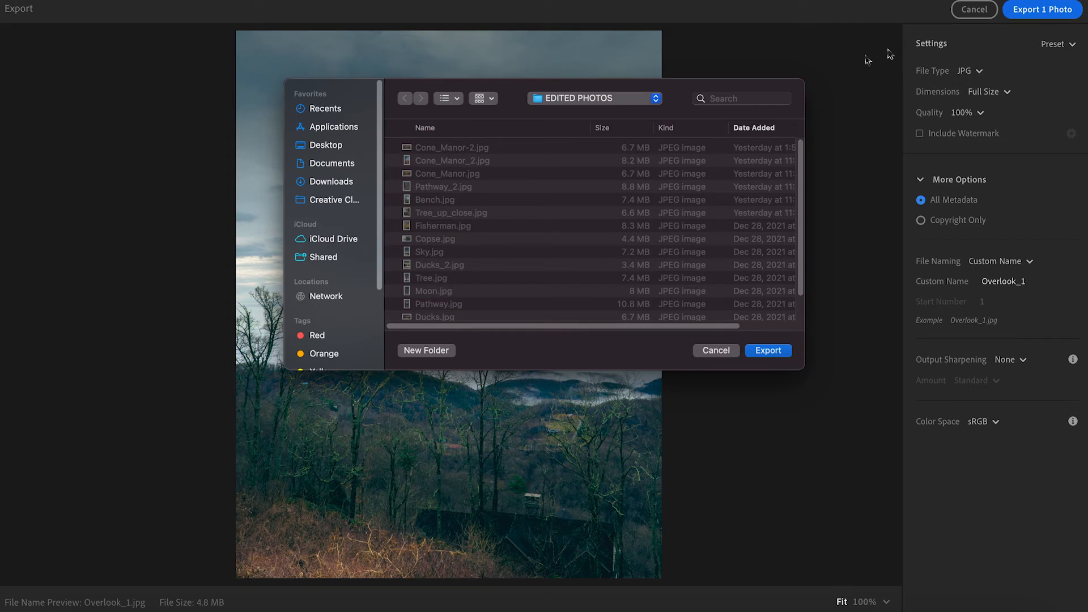
left_click(328, 146)
double_click(465, 188)
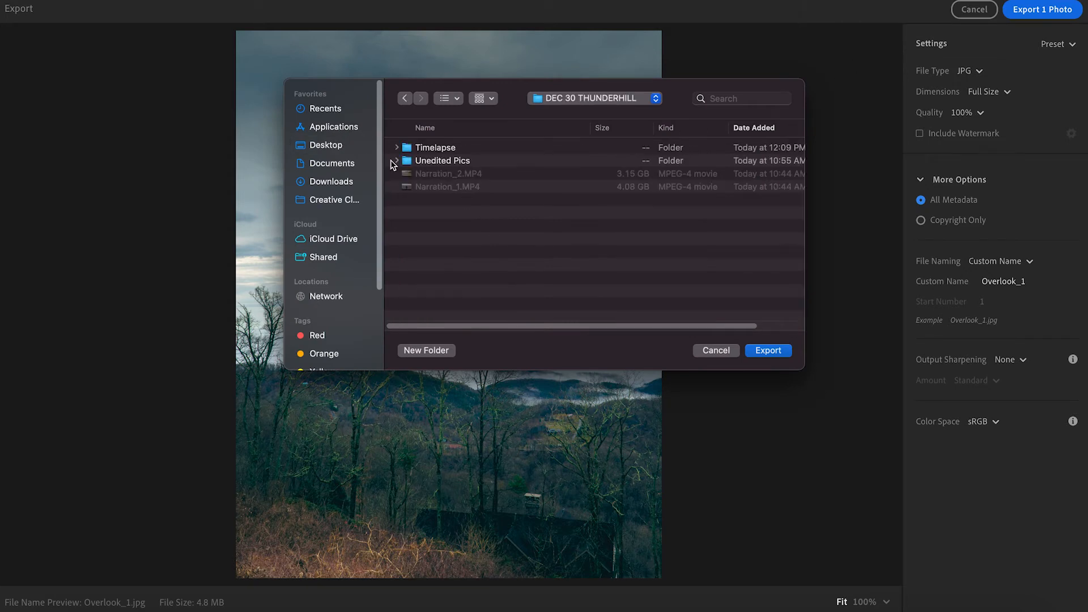
left_click(433, 350)
type("EDITED PICS")
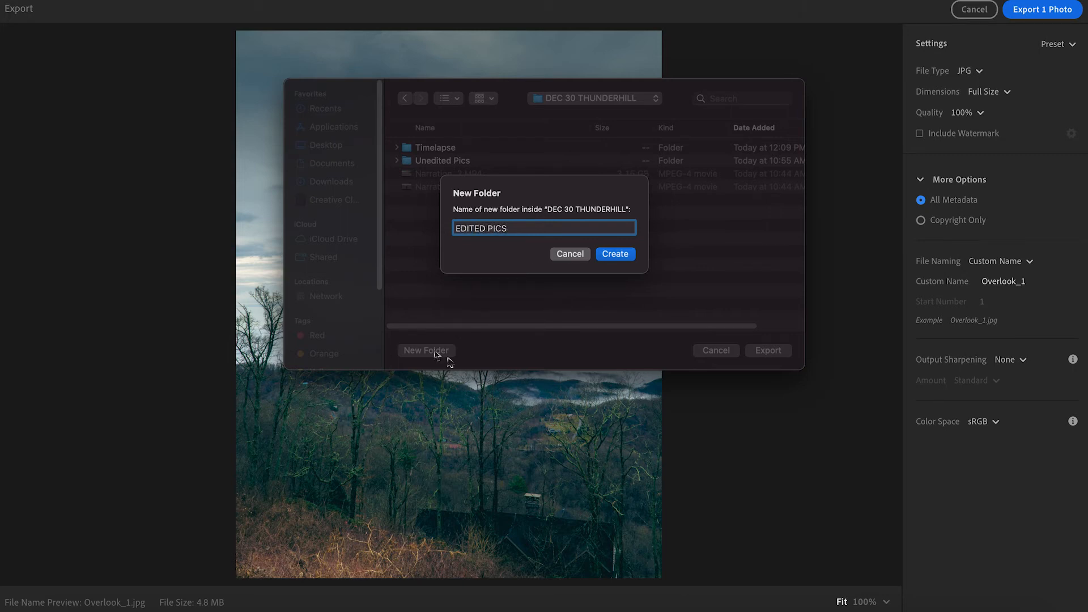
left_click(617, 254)
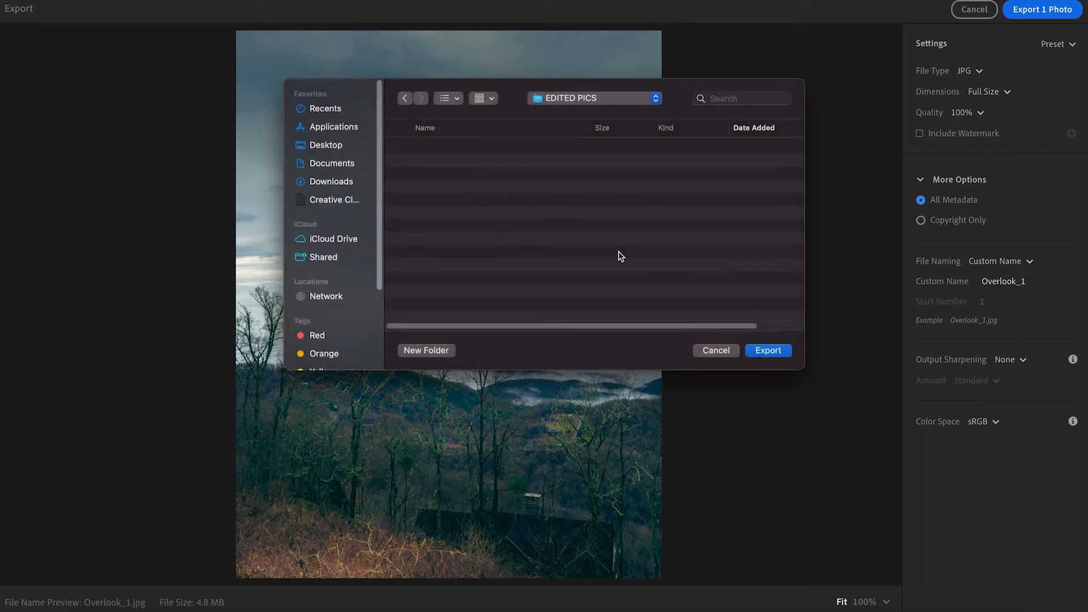
left_click(752, 351)
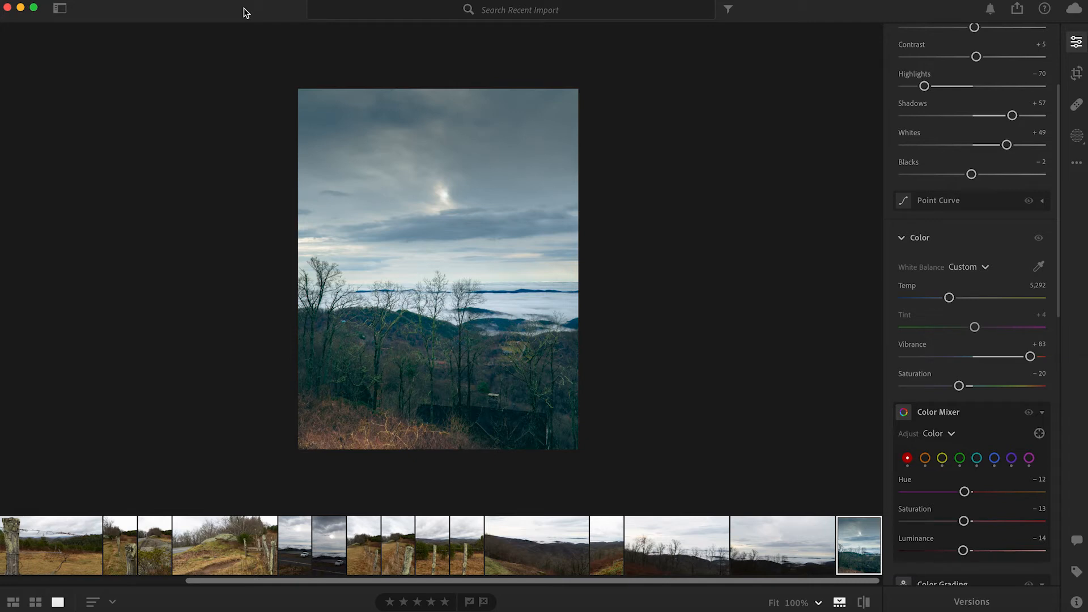
Look through the neighbouring unedited landscape photos and open the one with the grassy slope above the foggy valley
left_click(775, 540)
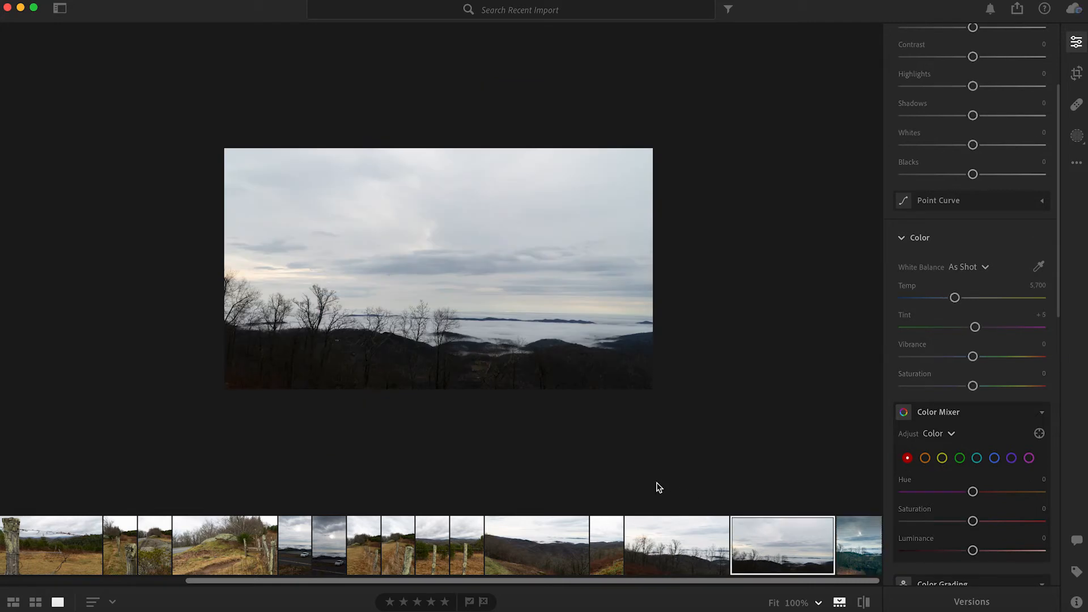
left_click(722, 551)
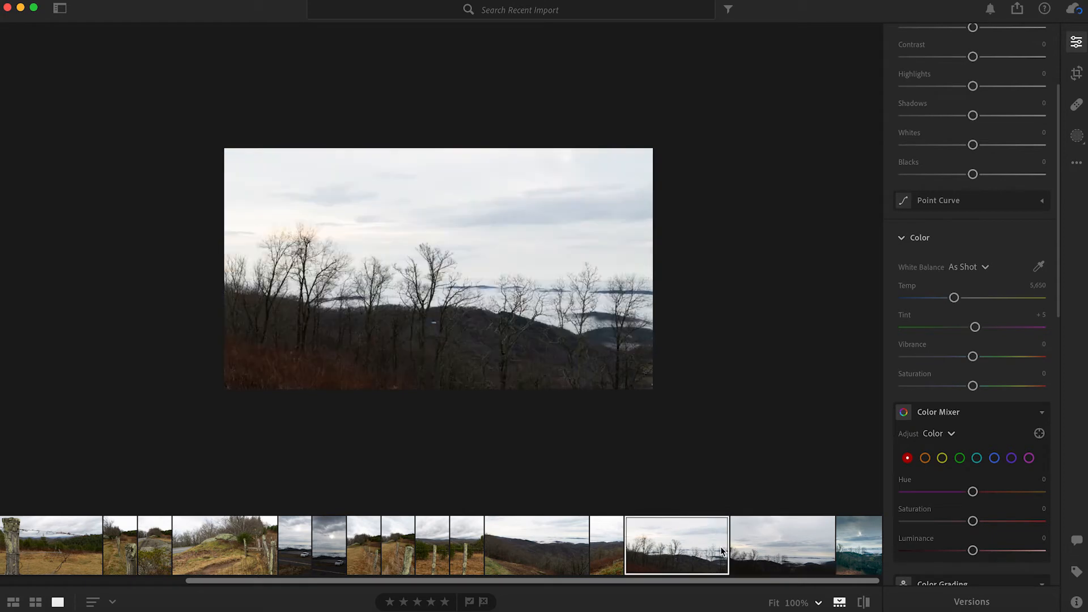
left_click(574, 558)
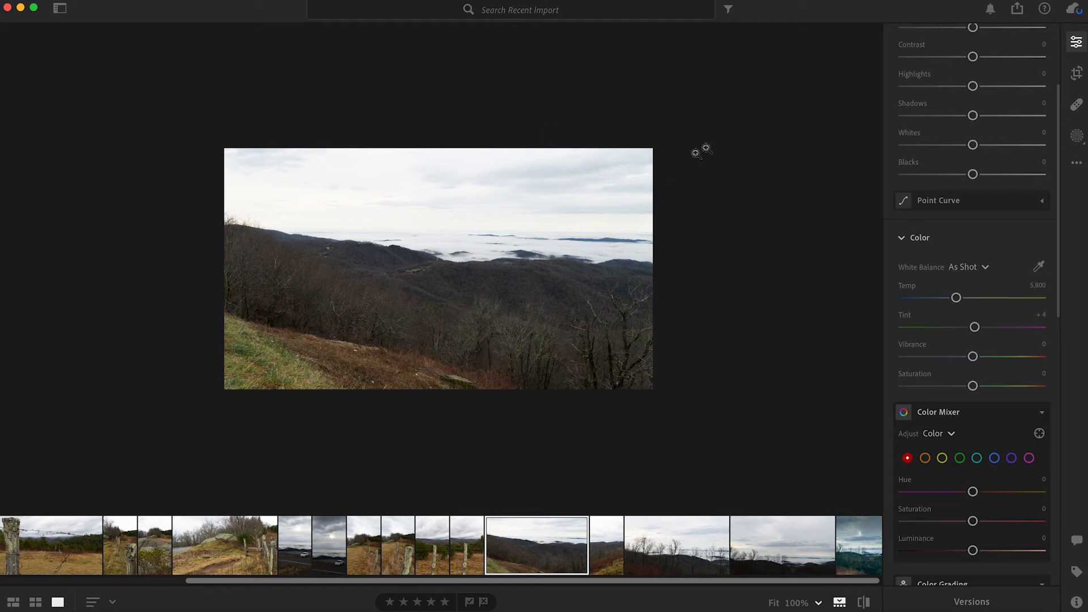
Compare the premium Auto+: Retro presets on the grassy slope photo and apply AR09
scroll(958, 306, "up", 4)
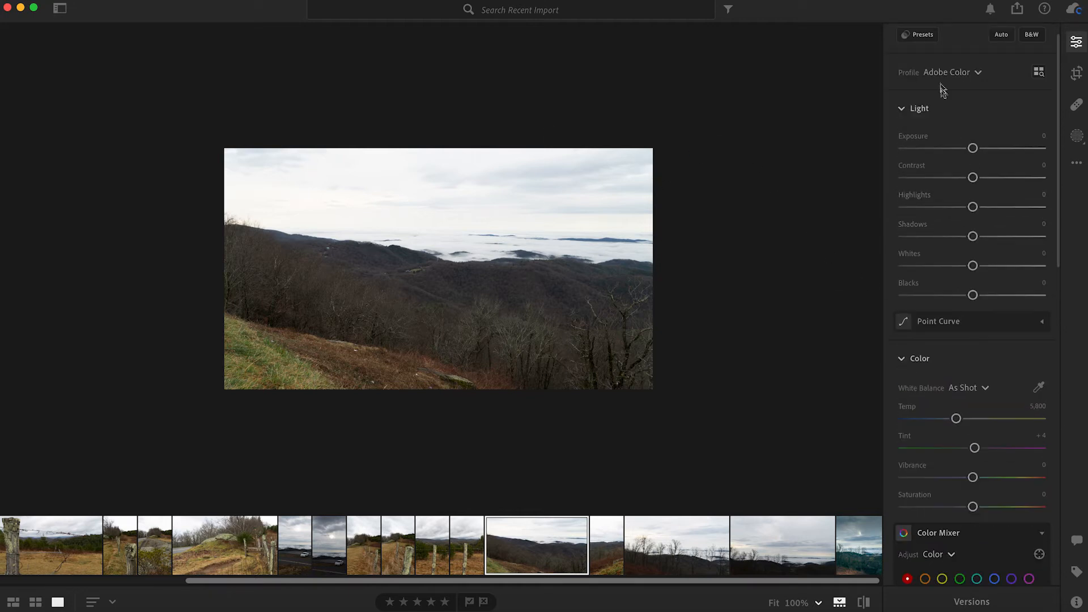
left_click(914, 34)
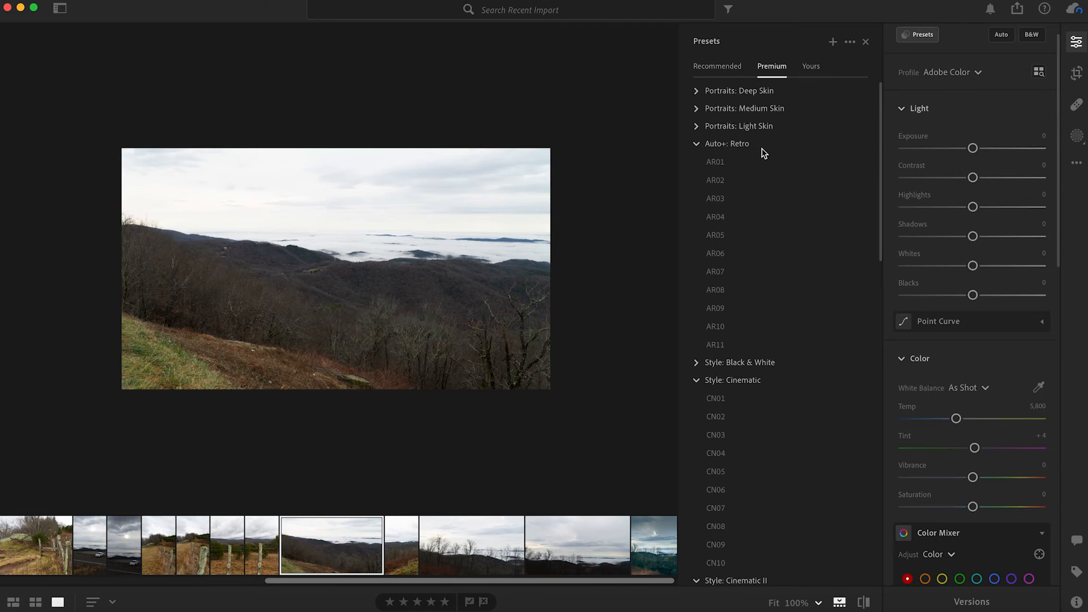
left_click(716, 168)
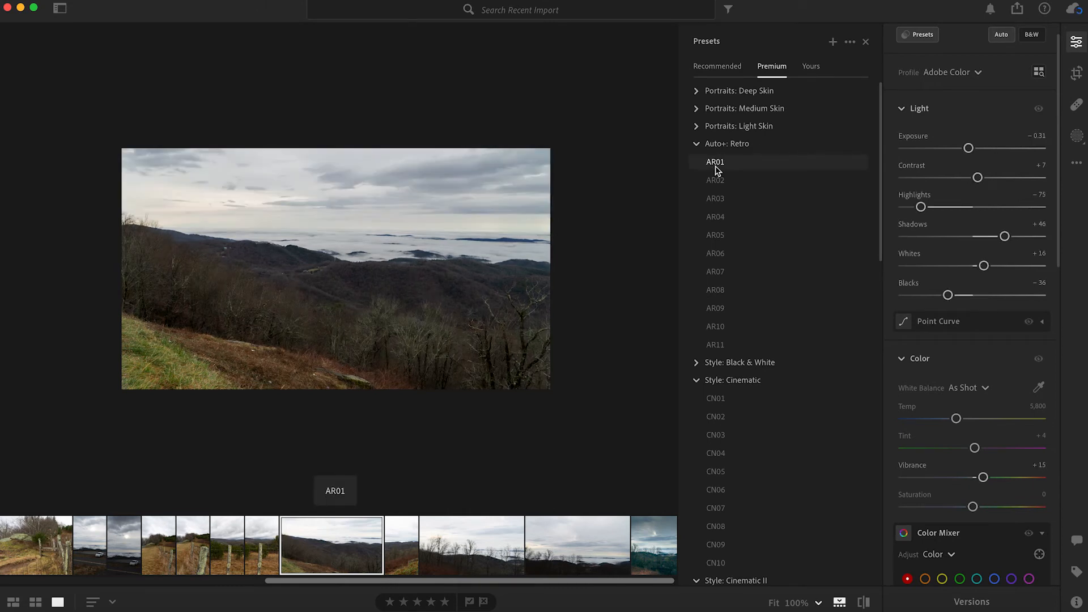
left_click(716, 182)
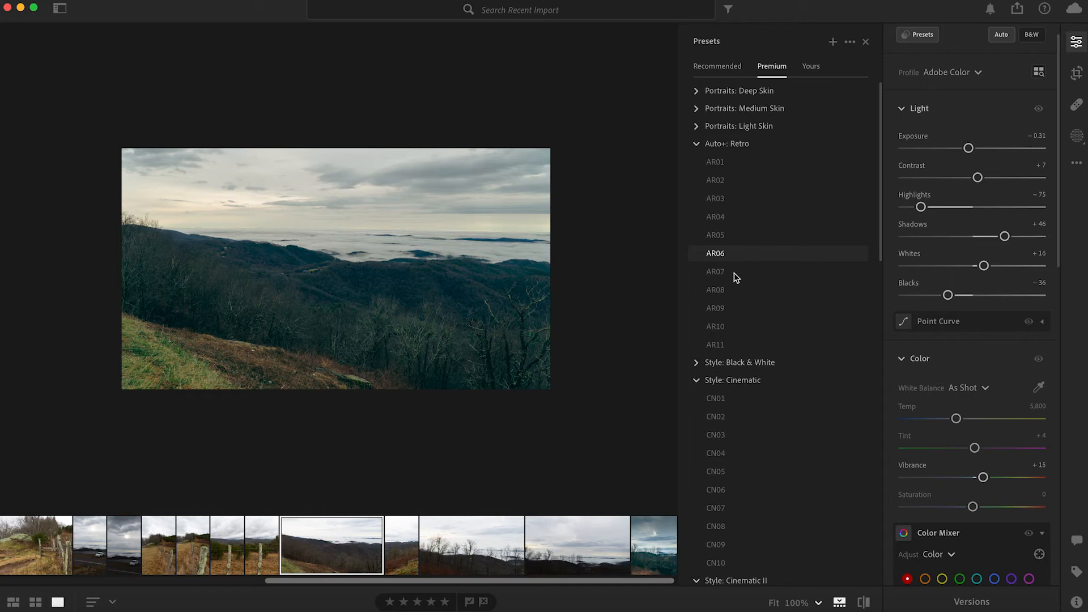
left_click(739, 308)
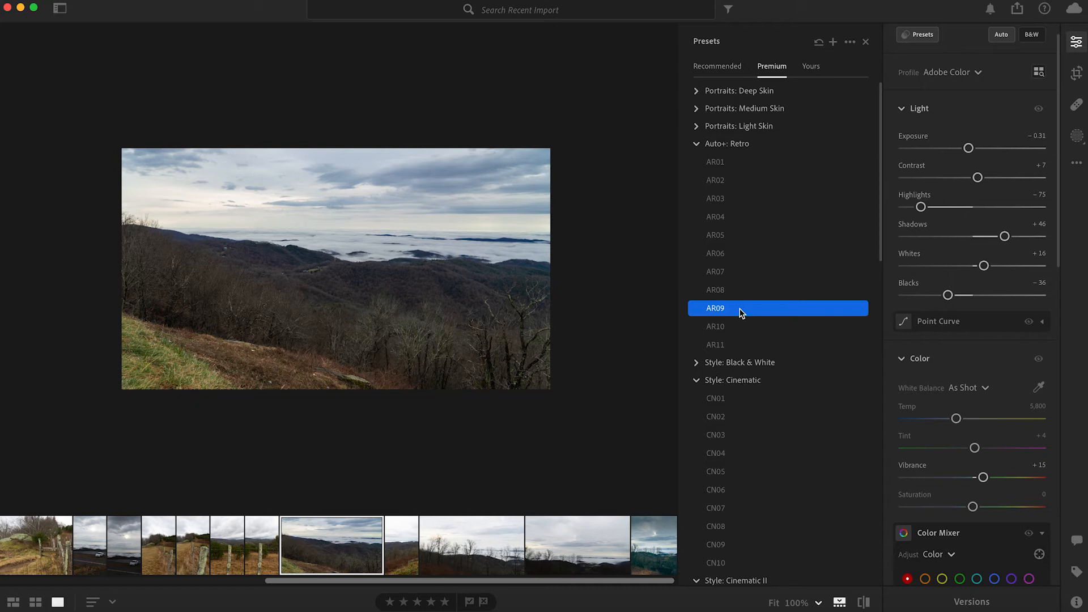
Add a linear gradient mask from the photo's upper edge down to the mountain ridges and set its Exposure to -1.28
left_click(1077, 137)
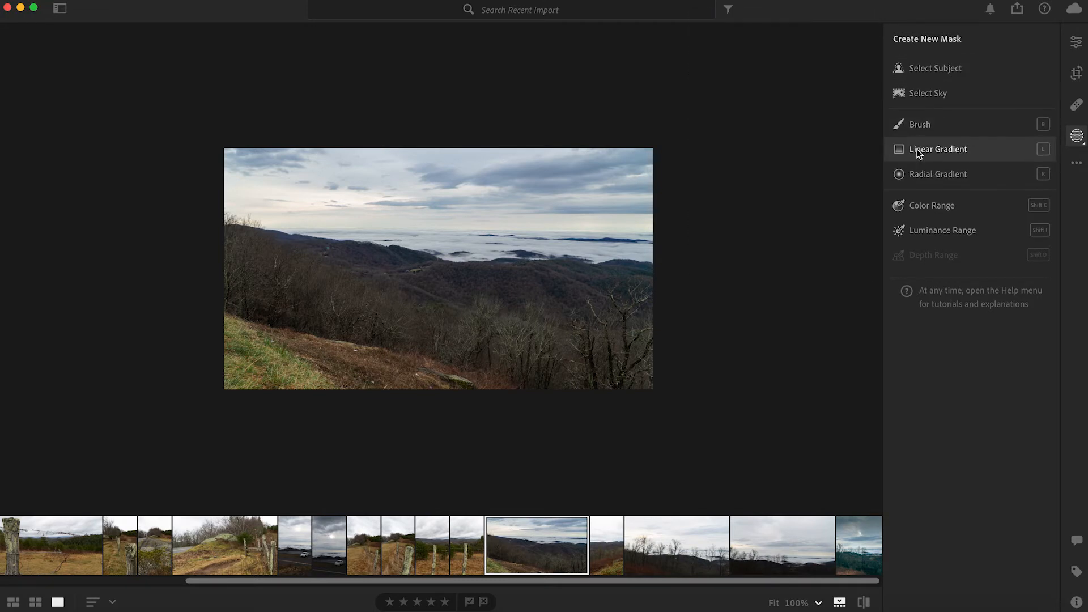
left_click(919, 152)
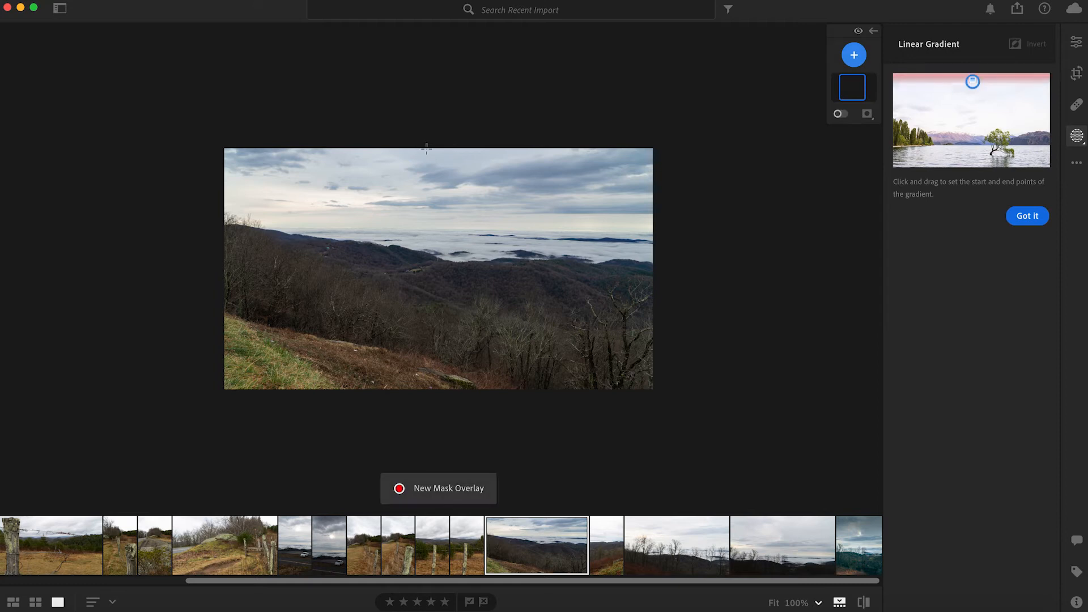
left_click_drag(426, 148, 433, 274)
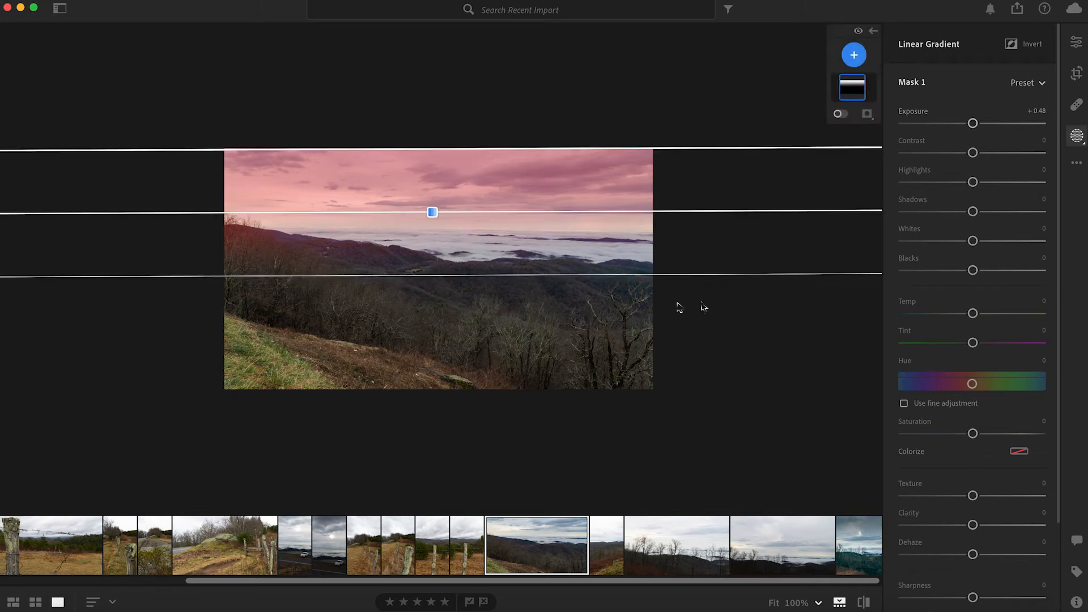
double_click(966, 126)
left_click_drag(973, 126, 951, 129)
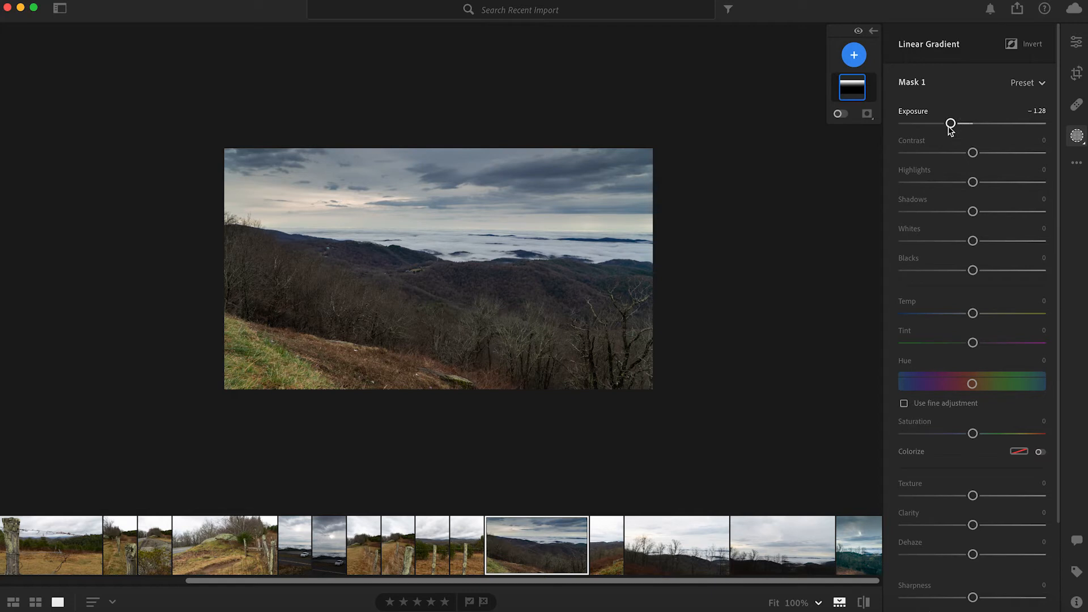
Shorten the sky's linear gradient so it ends at the upper mountain ridge and set its Exposure to -1.64
mouse_move(814, 159)
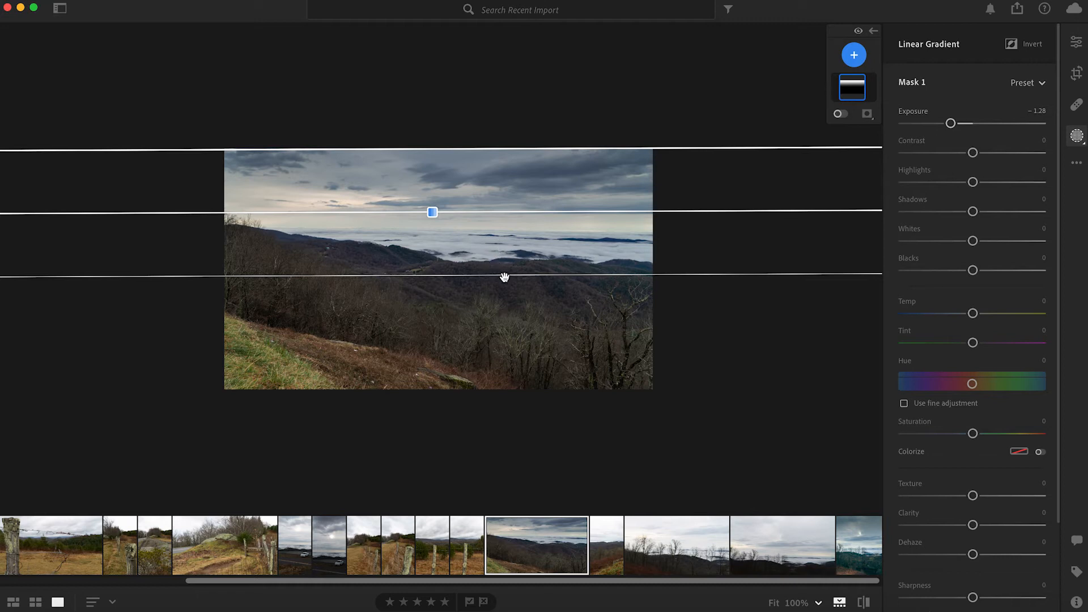
left_click_drag(501, 276, 496, 244)
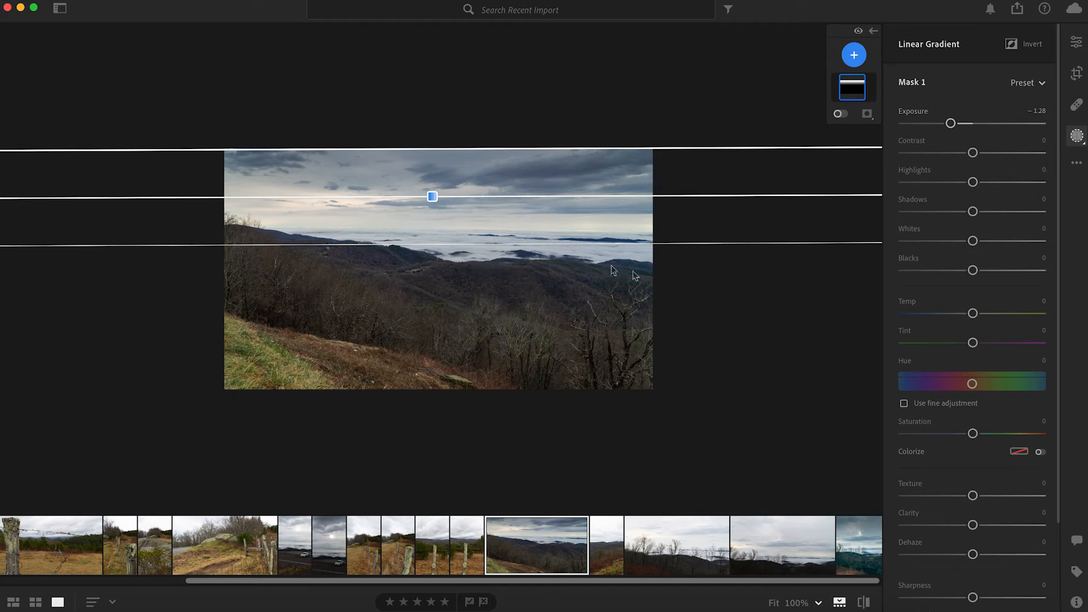
left_click_drag(430, 242, 428, 237)
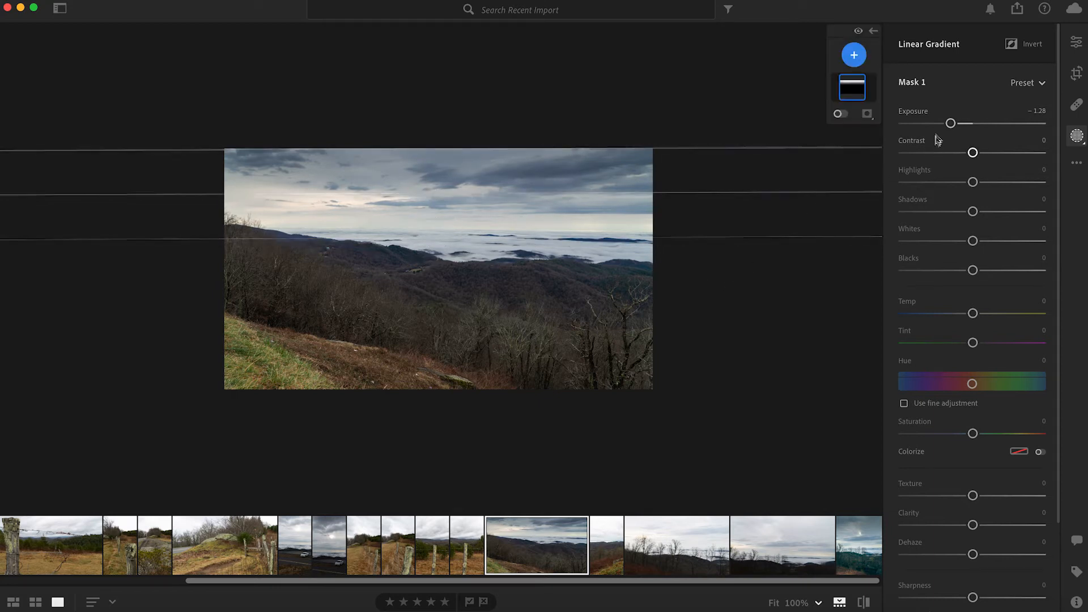
left_click(951, 123)
left_click_drag(951, 123, 947, 125)
left_click_drag(947, 126, 945, 126)
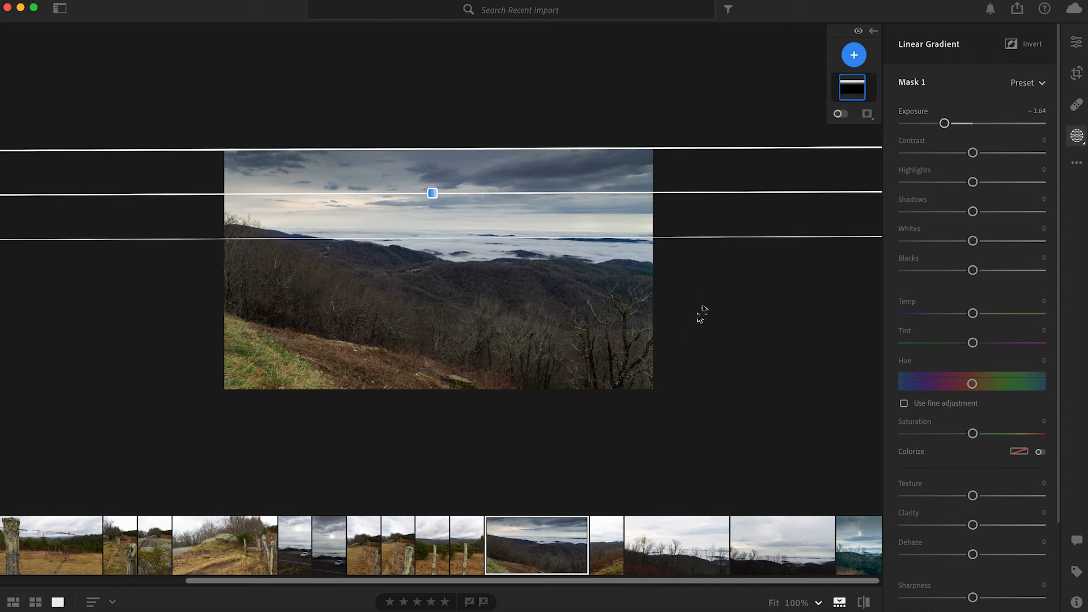
Add a brush mask, paint it over the grassy slope and set its Exposure to +0.52
left_click(855, 55)
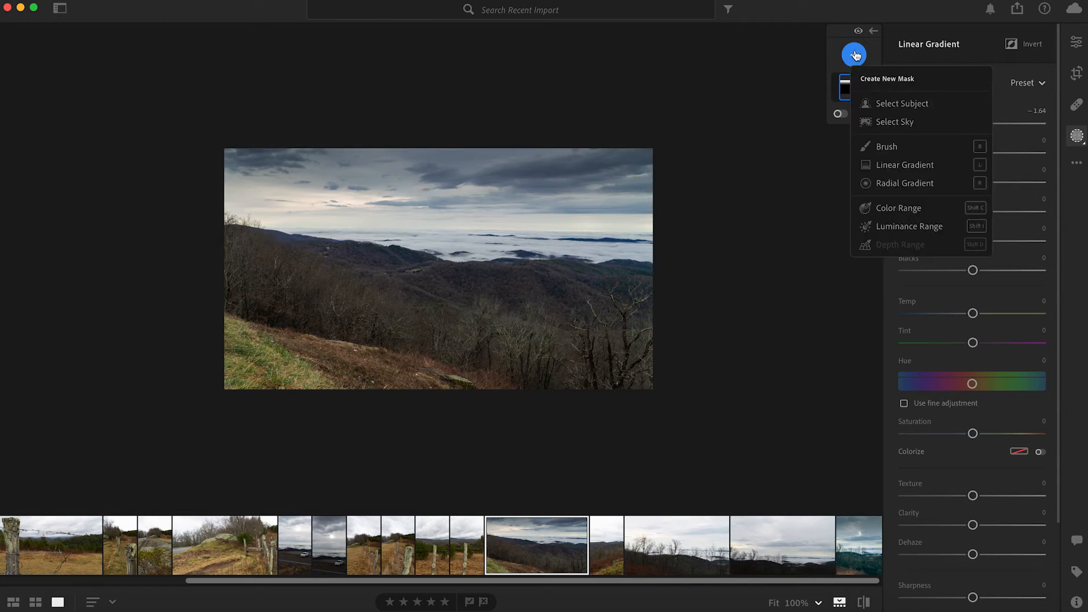
left_click(896, 147)
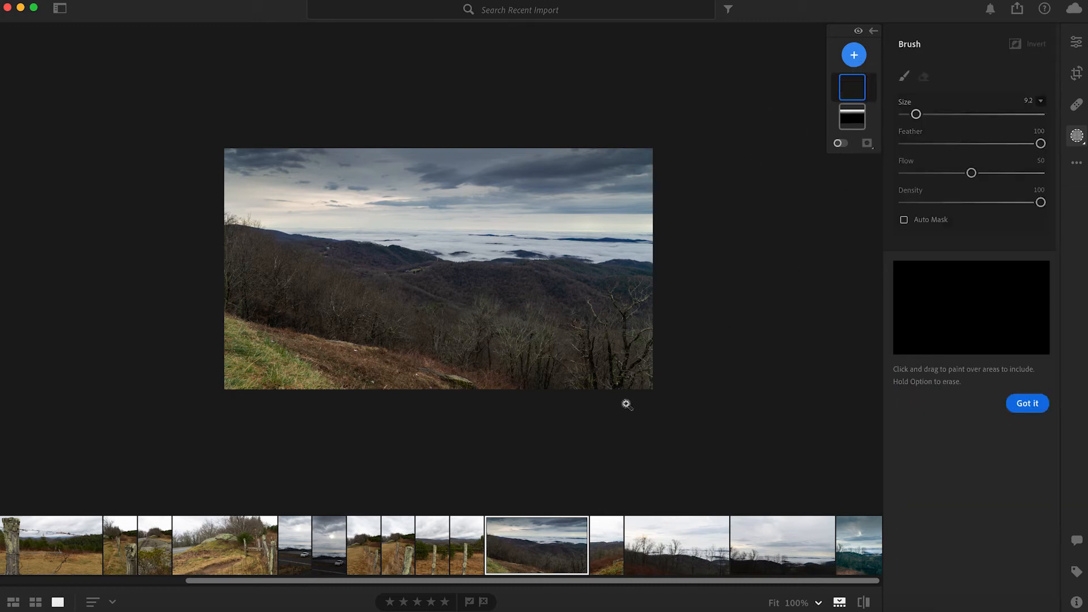
left_click(230, 321)
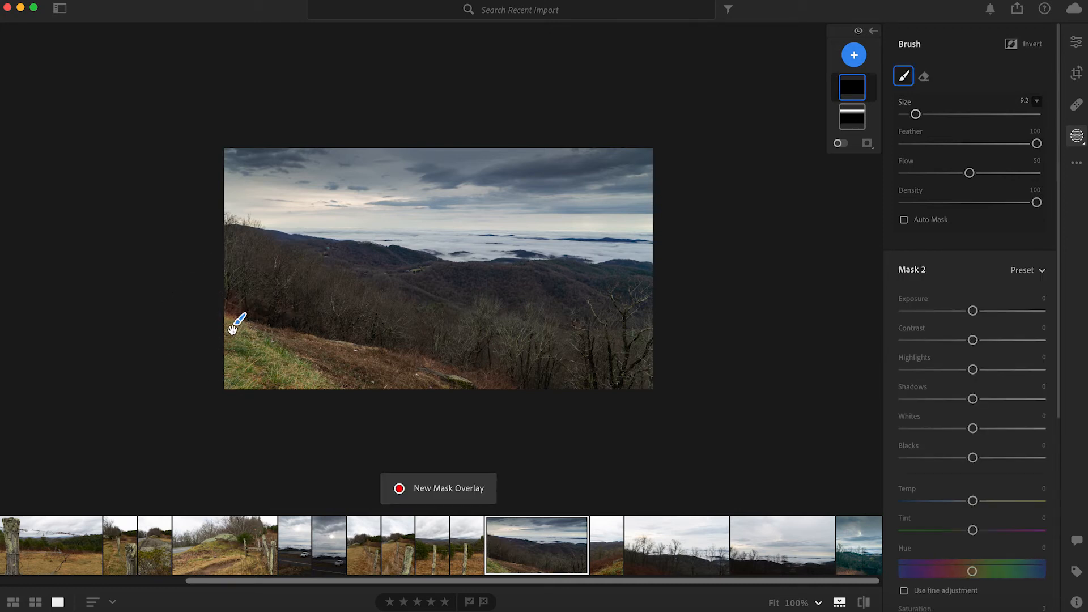
left_click_drag(238, 318, 381, 459)
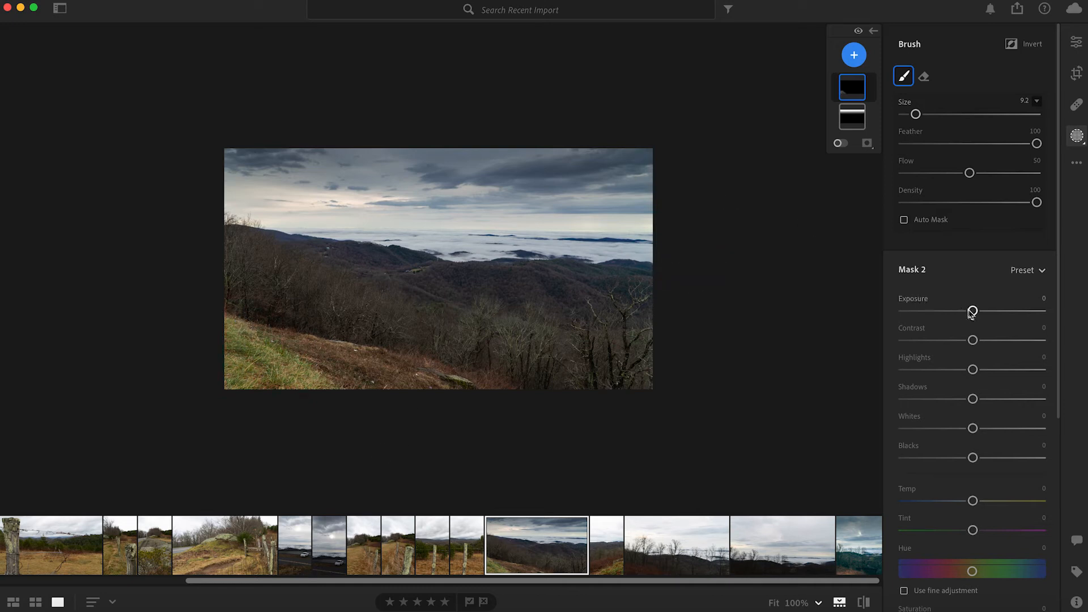
mouse_move(972, 313)
left_mouse_down()
mouse_move(1019, 303)
mouse_move(971, 303)
mouse_move(1069, 296)
mouse_move(911, 306)
mouse_move(982, 296)
left_mouse_up()
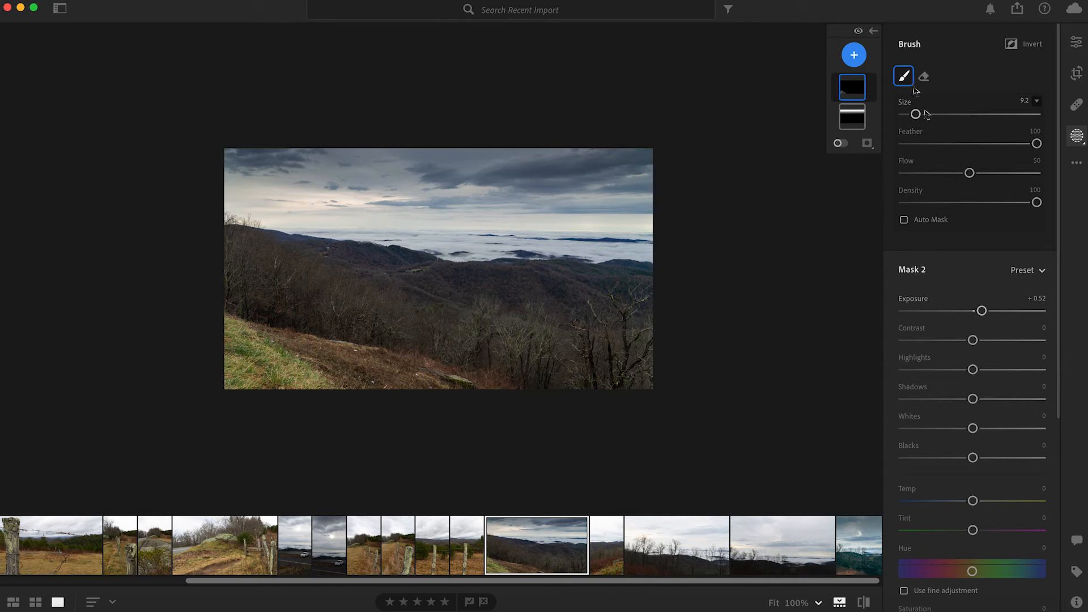
Create another brush mask with brush size 6.1 and paint over the brown bank beside the grass
left_click(856, 56)
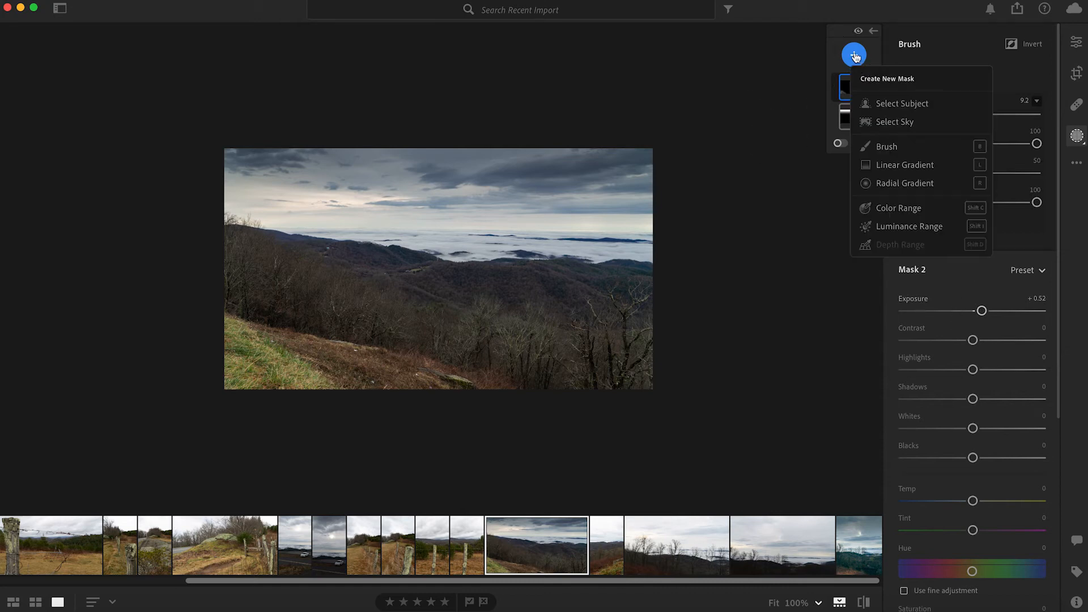
left_click(889, 147)
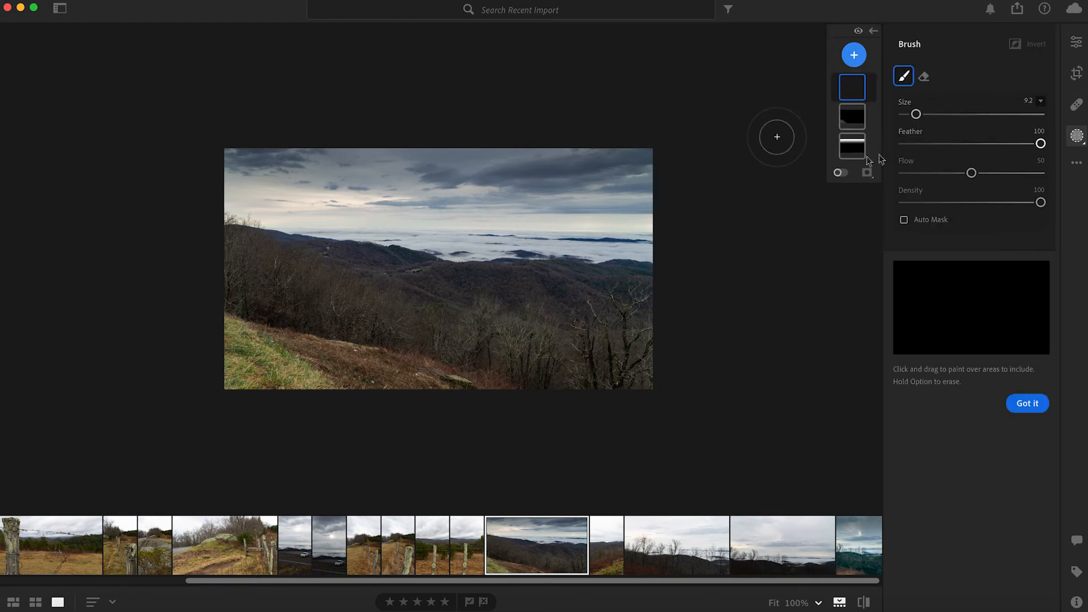
left_click_drag(913, 116, 912, 114)
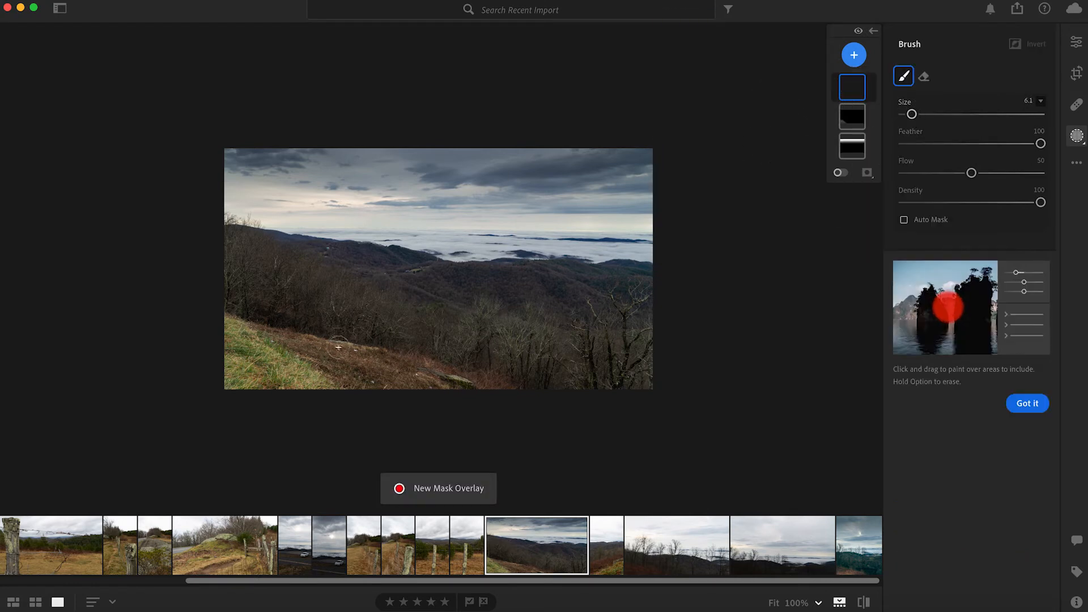
left_click(273, 333)
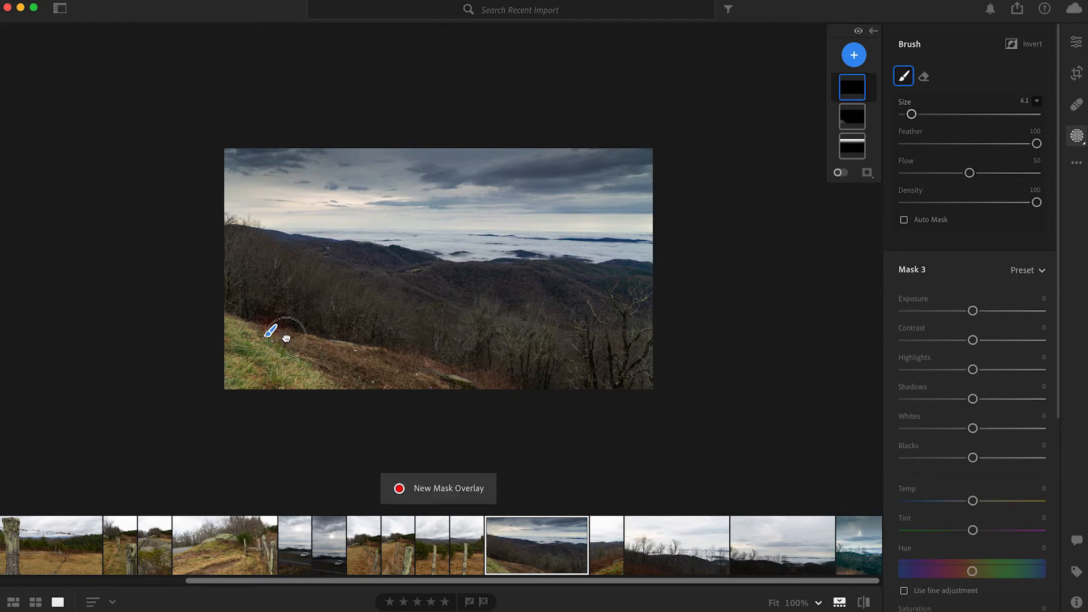
mouse_move(296, 343)
left_mouse_down()
mouse_move(419, 367)
mouse_move(408, 375)
mouse_move(304, 355)
mouse_move(351, 384)
mouse_move(359, 375)
mouse_move(409, 382)
left_mouse_up()
left_click_drag(410, 383, 427, 384)
left_click_drag(426, 384, 424, 379)
mouse_move(424, 377)
left_mouse_down()
mouse_move(424, 362)
mouse_move(442, 369)
left_mouse_up()
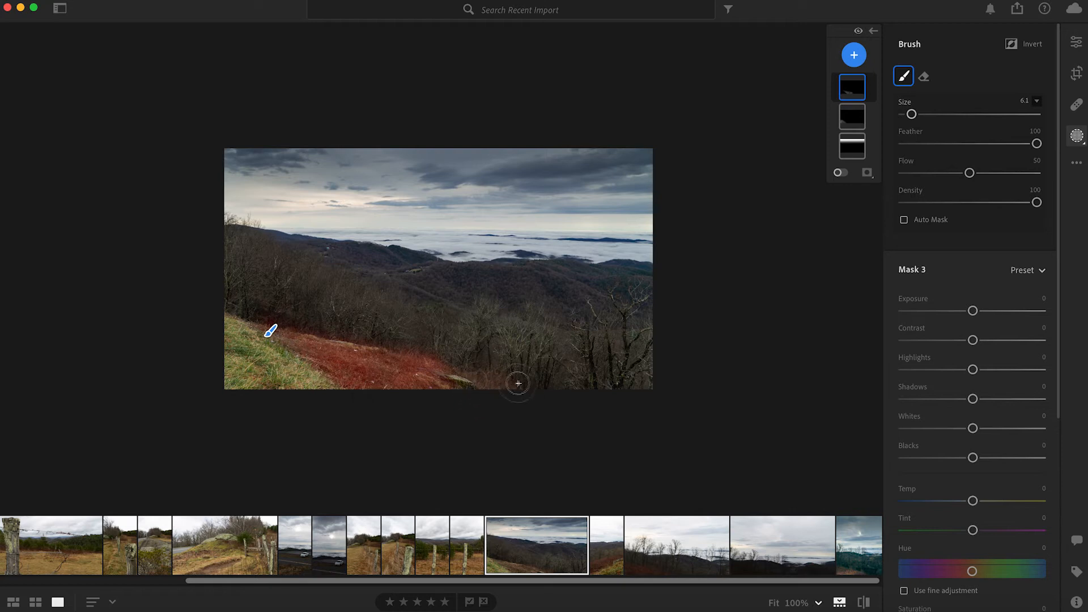
Reduce the brush size to 2.8 and set the brown bank mask's Exposure to +1.80
left_click_drag(911, 115, 904, 117)
left_click_drag(903, 114, 907, 114)
mouse_move(859, 151)
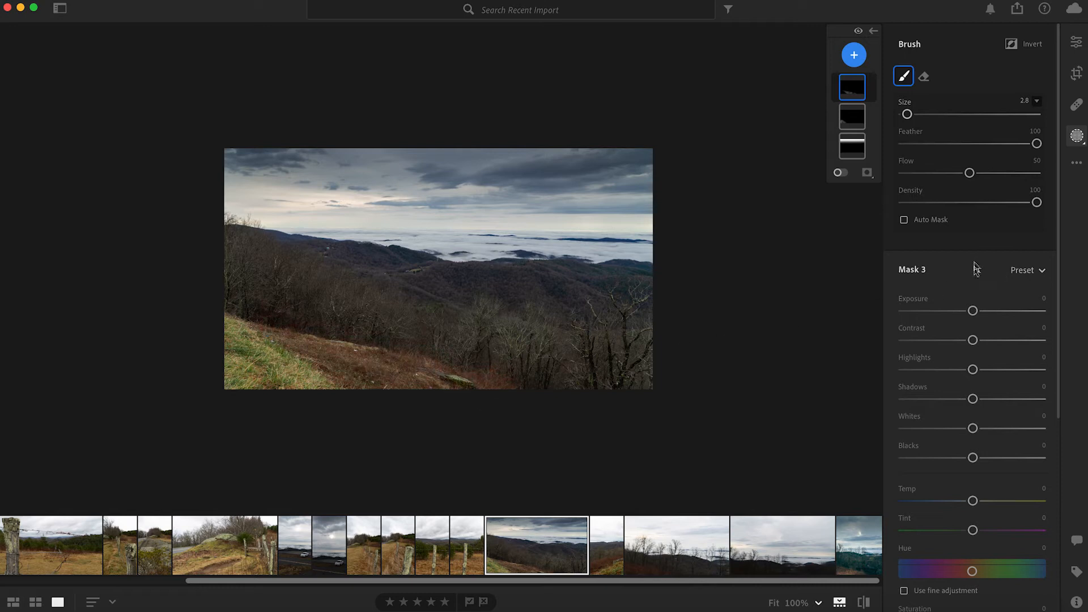
left_click_drag(974, 314, 1004, 301)
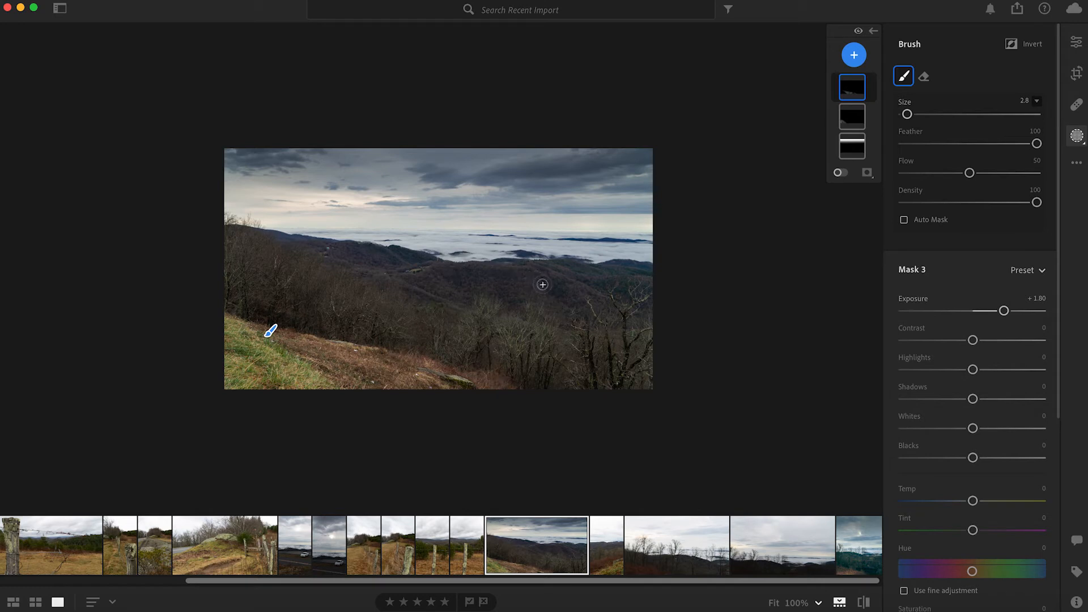
Add a wide radial gradient over the wooded hills below the fog and set Mask 3's Exposure to +1.24
left_click(854, 55)
left_click(884, 143)
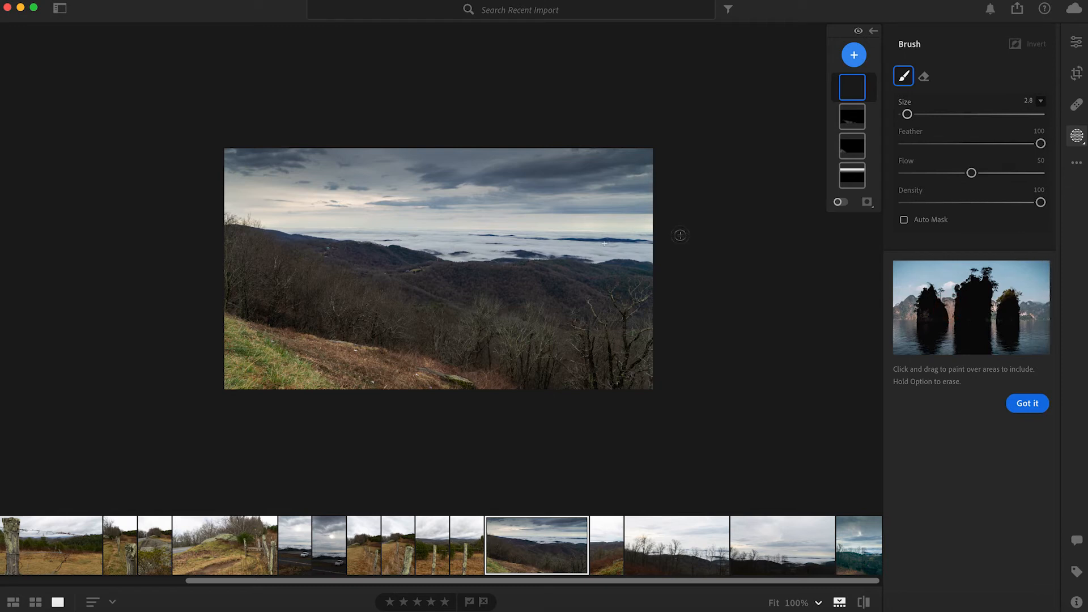
left_click(856, 57)
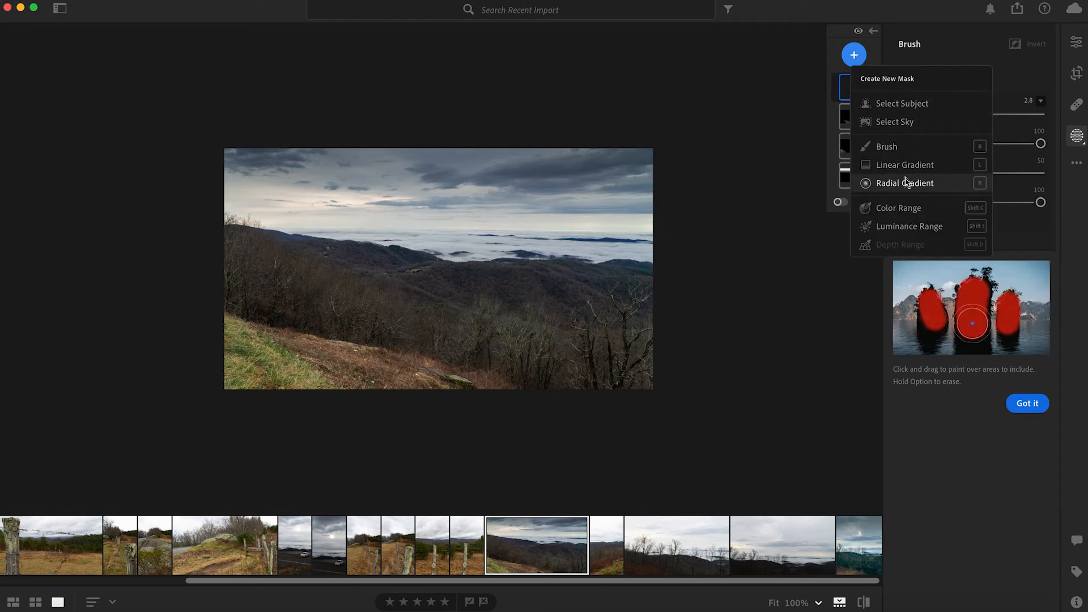
left_click(904, 182)
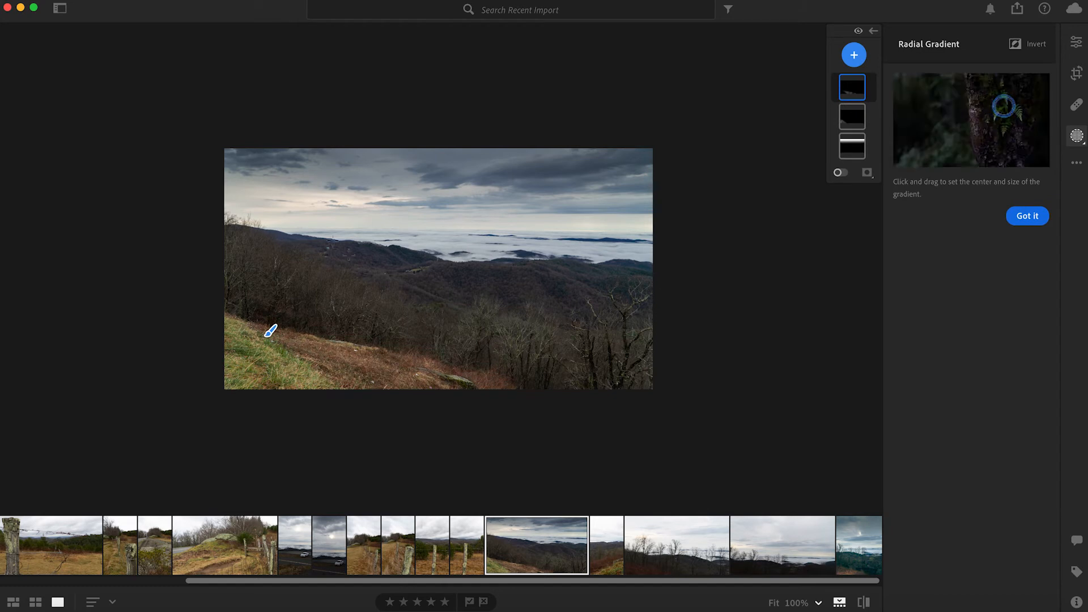
left_click_drag(226, 218, 470, 262)
left_click_drag(199, 187, 451, 254)
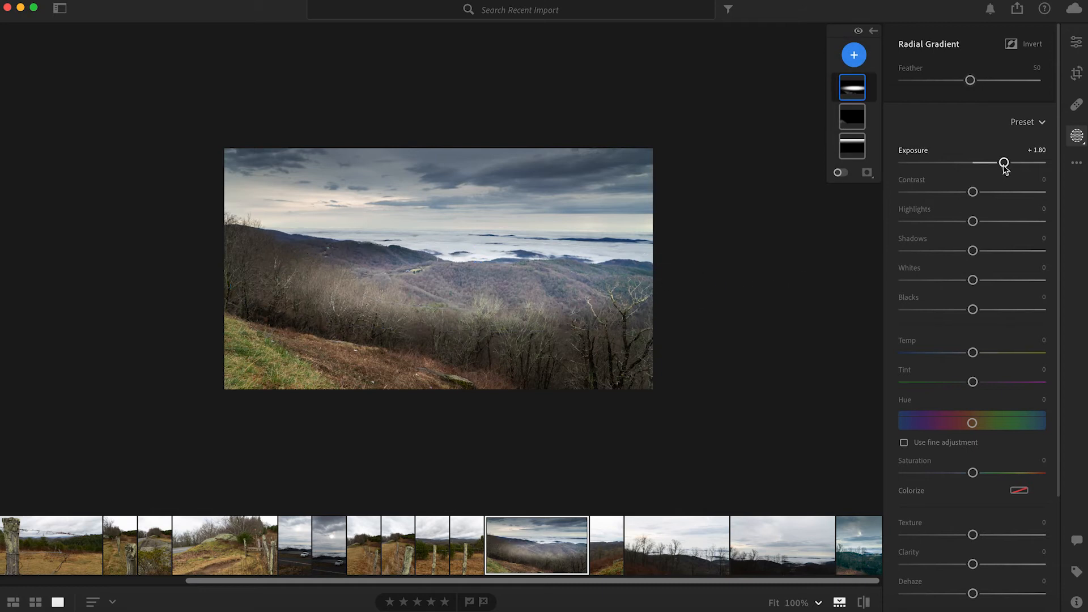
left_click_drag(1004, 164, 994, 164)
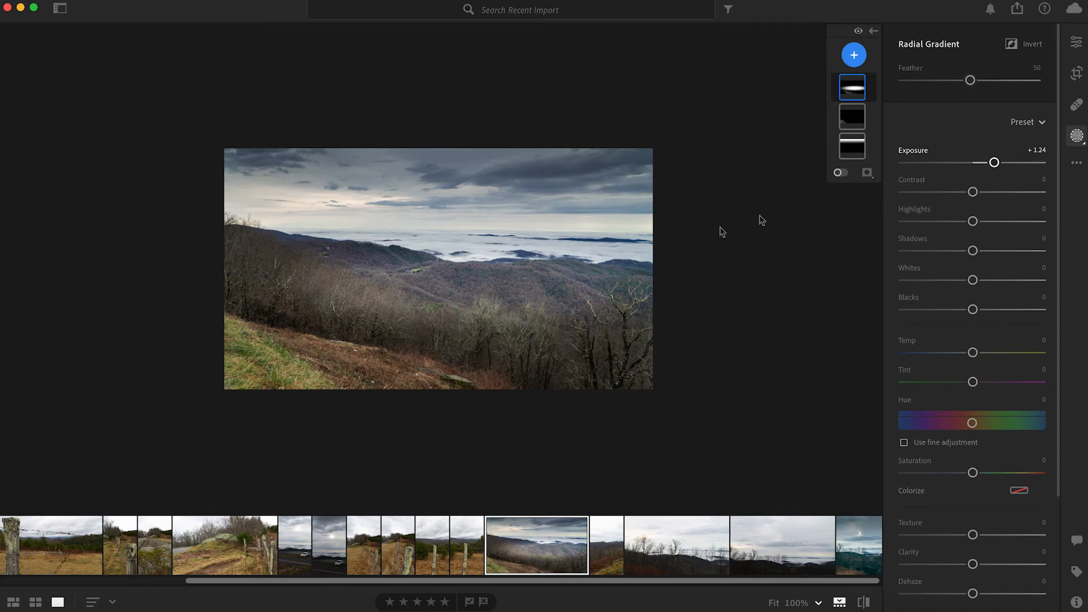
Reshape the radial gradient into a flatter, wider ellipse along the distant wooded ridges and set its Exposure to +0.88
left_click_drag(233, 288, 179, 262)
left_click_drag(478, 242, 478, 248)
left_click_drag(402, 265, 381, 253)
left_click_drag(164, 282, 153, 281)
left_click_drag(459, 320, 485, 274)
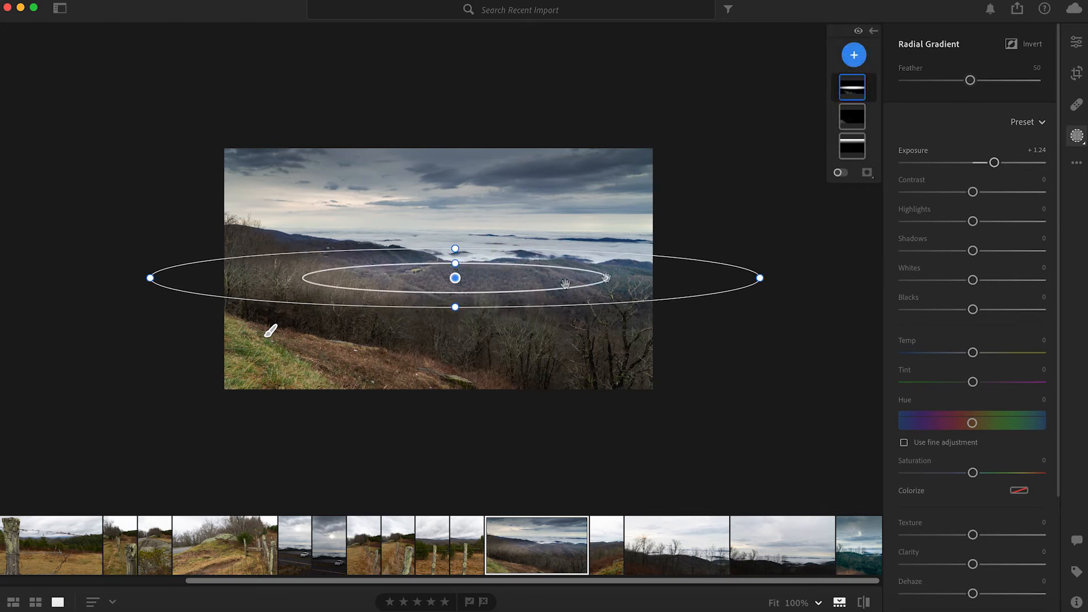
mouse_move(994, 162)
left_mouse_down()
mouse_move(967, 162)
mouse_move(1003, 162)
mouse_move(960, 162)
mouse_move(992, 162)
left_mouse_up()
left_click_drag(992, 163, 989, 162)
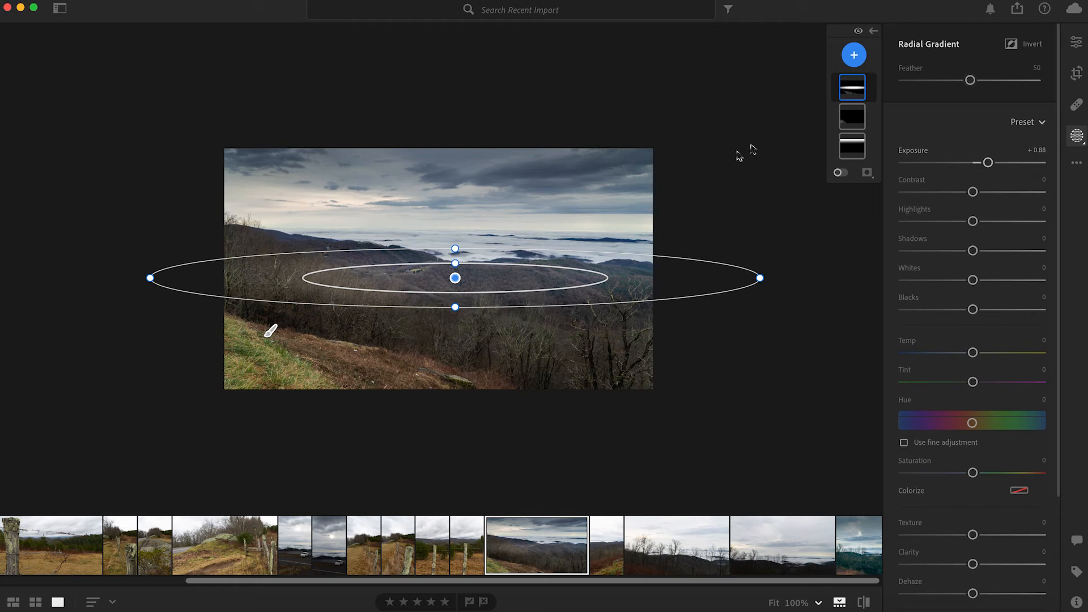
Set the Exposure of the grassy slope's brush mask to +1.16
left_click(837, 121)
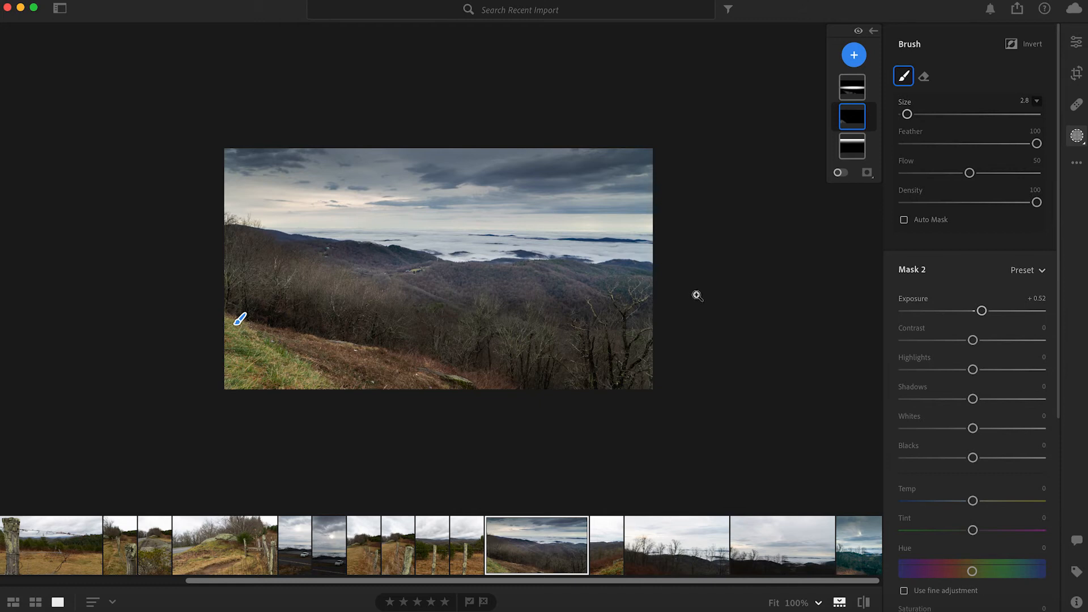
mouse_move(983, 313)
left_mouse_down()
mouse_move(964, 312)
mouse_move(1008, 312)
mouse_move(993, 311)
left_mouse_up()
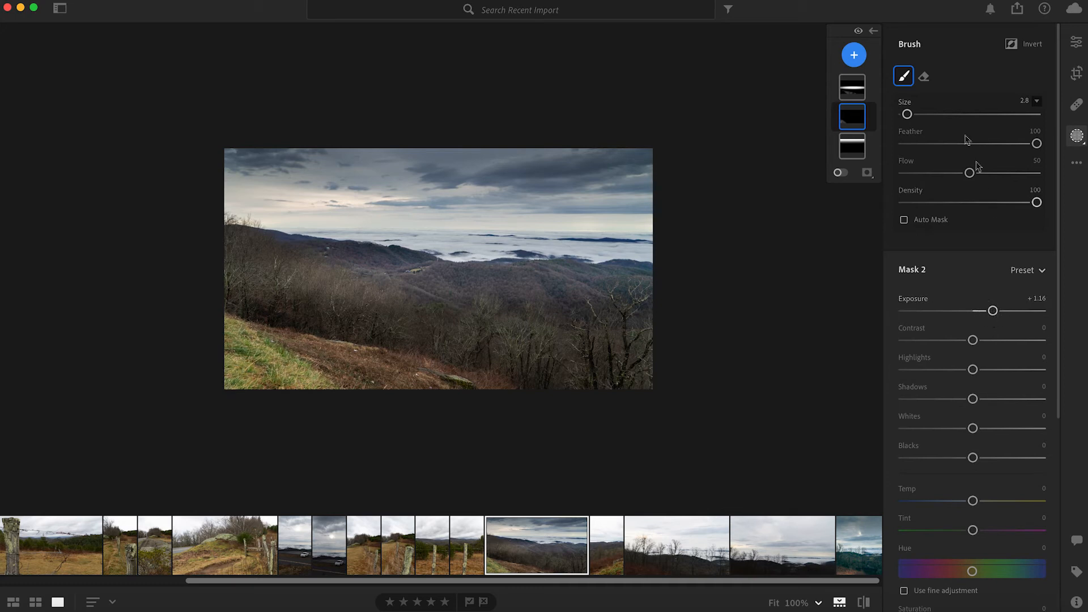
Set Mask 3's Exposure to +0.72, Contrast to +13 and Temp to -18
left_click(863, 89)
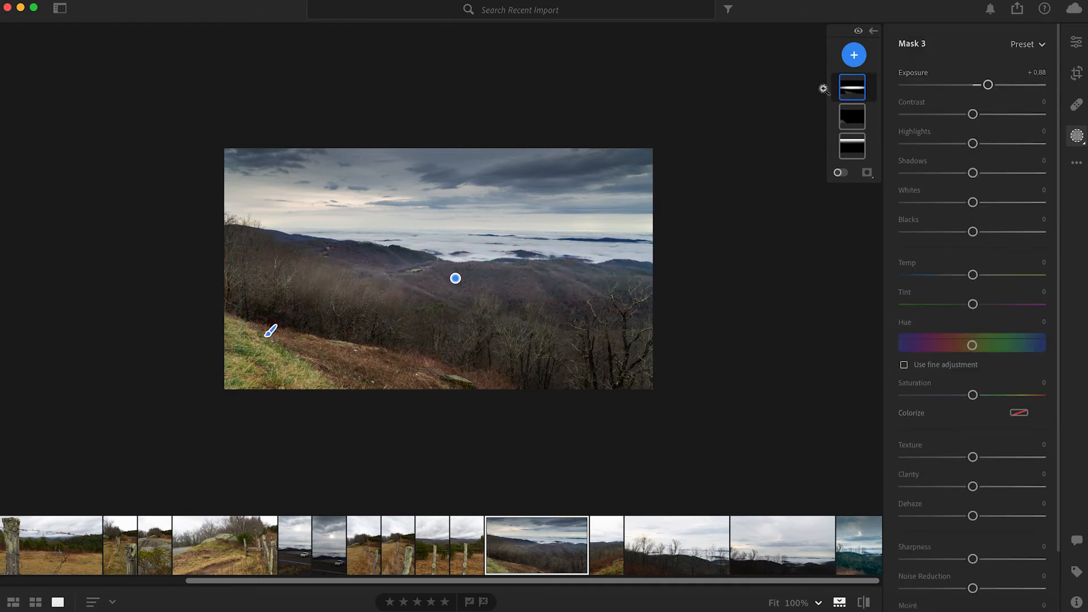
left_click(852, 92)
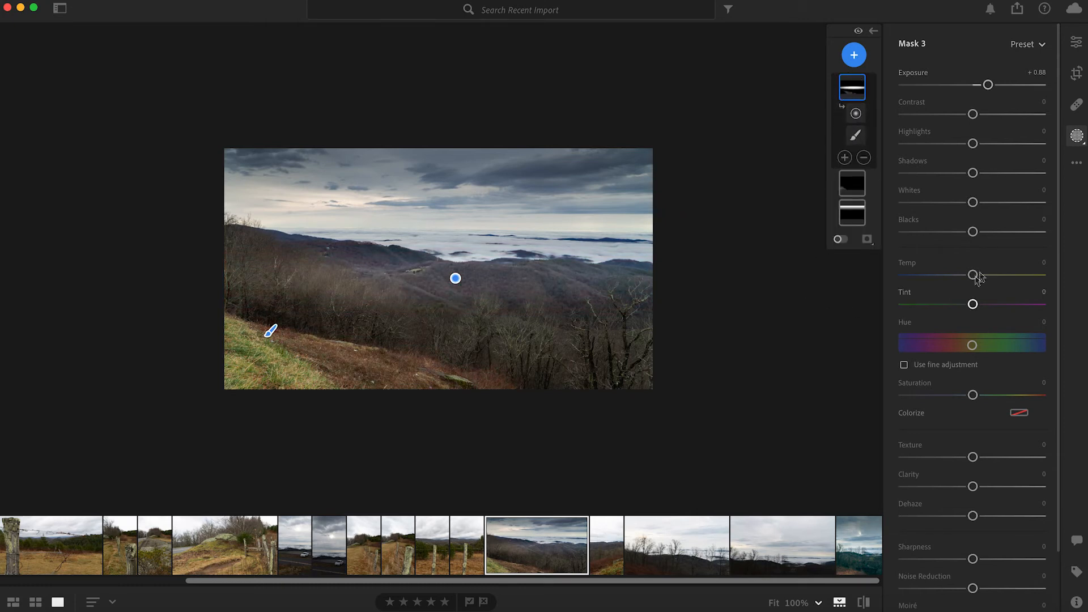
left_click_drag(988, 85, 985, 84)
mouse_move(973, 114)
left_mouse_down()
mouse_move(962, 113)
mouse_move(982, 114)
left_mouse_up()
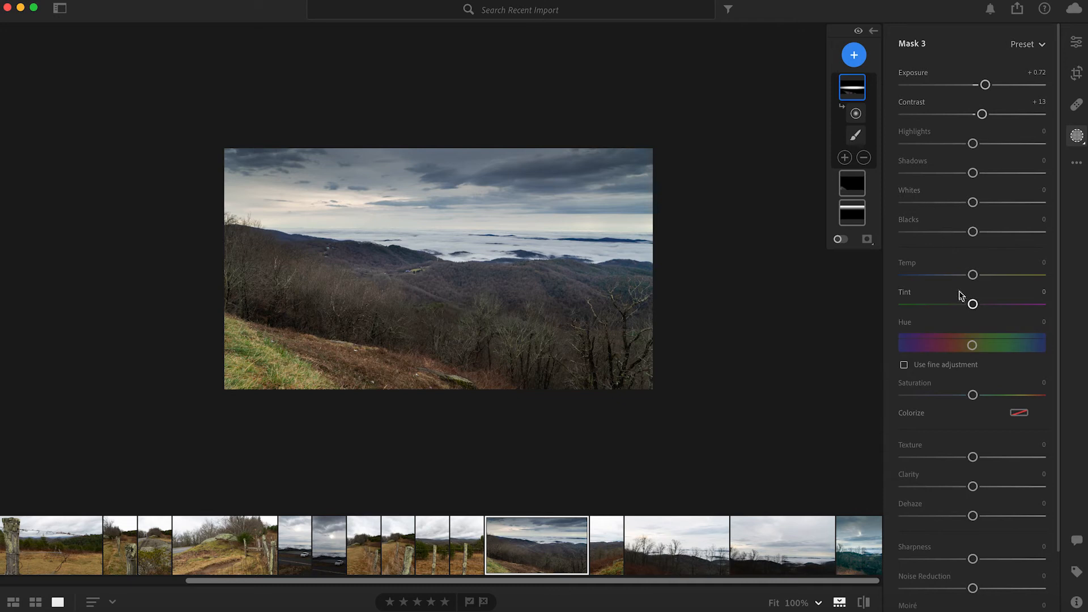
mouse_move(973, 275)
left_mouse_down()
mouse_move(985, 275)
mouse_move(966, 276)
left_mouse_up()
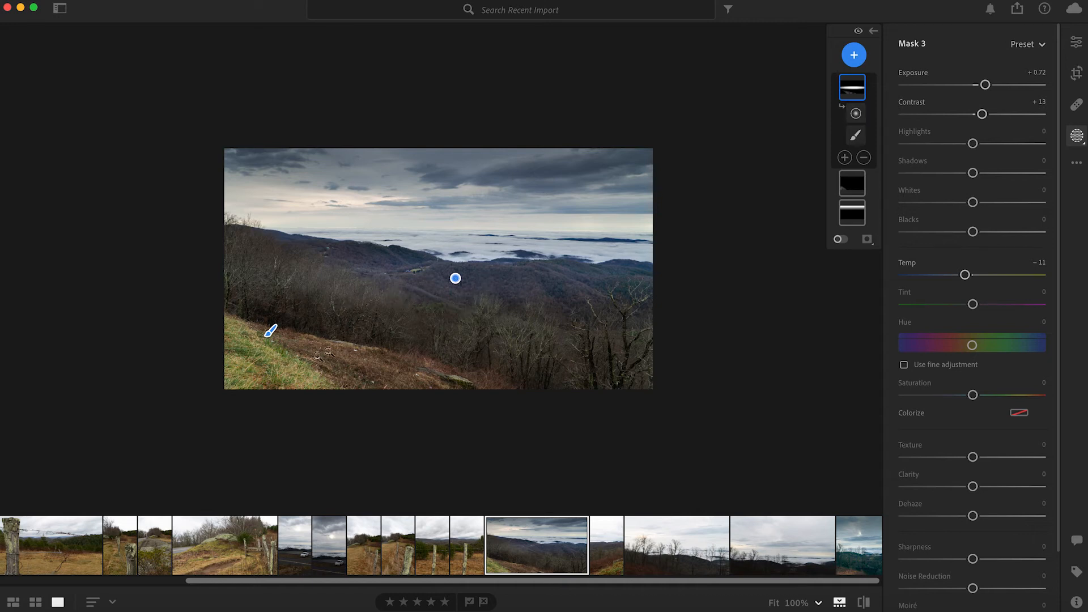
left_click_drag(965, 276, 962, 276)
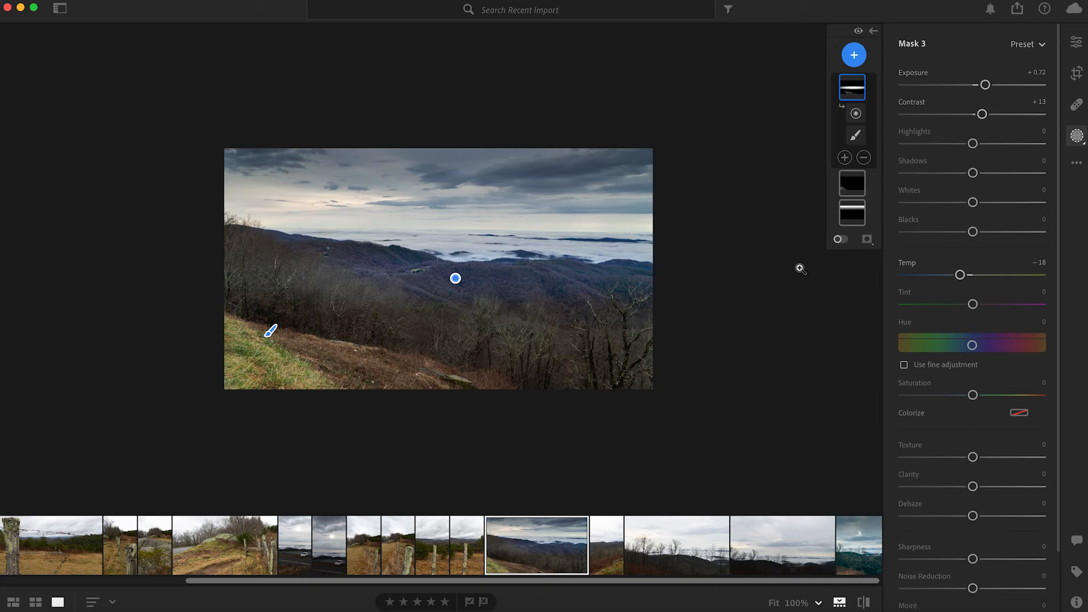
Check Mask 3's coverage with the mask overlay and inspect the whole photo at a larger zoom
left_click(842, 239)
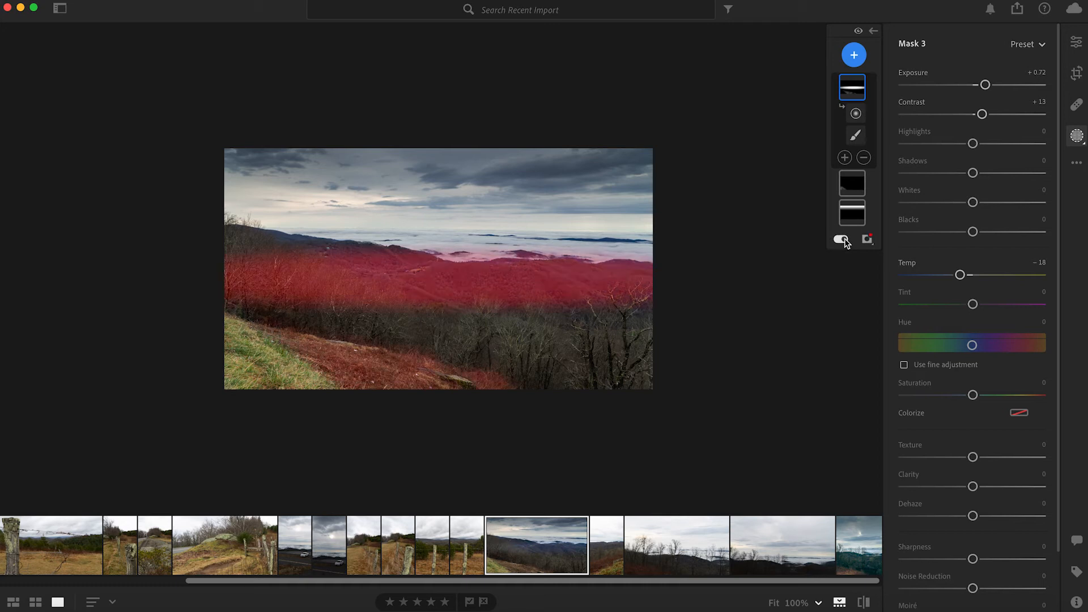
left_click(841, 239)
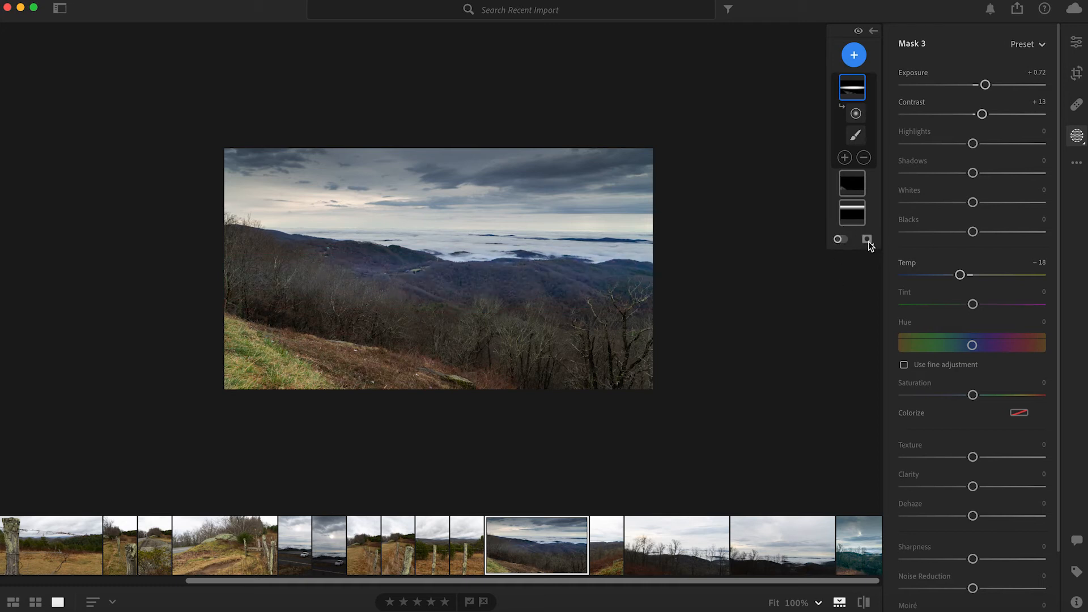
left_click(813, 342)
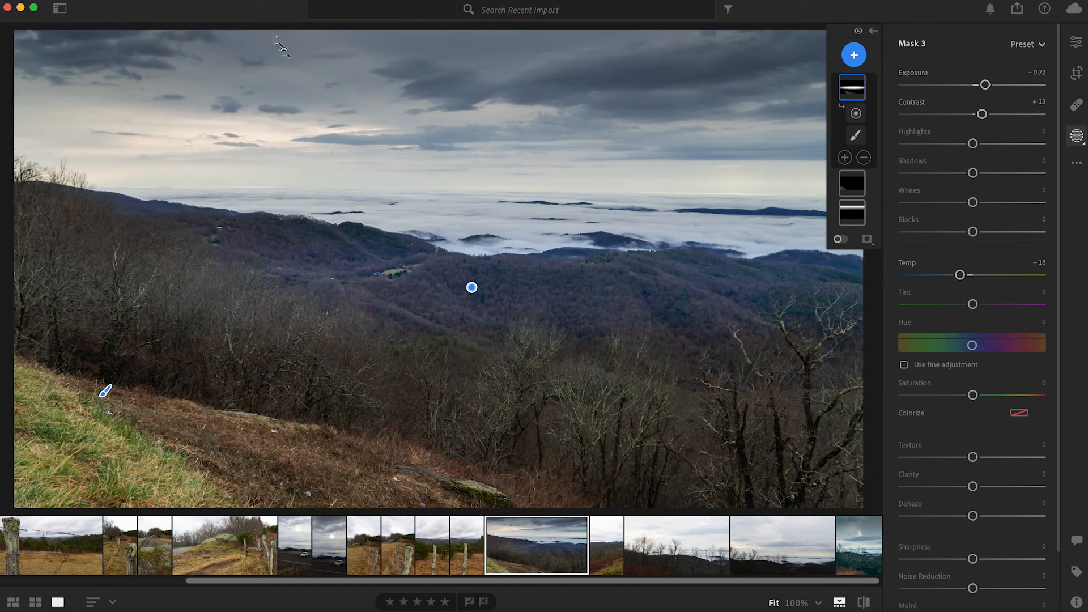
left_click(206, 0)
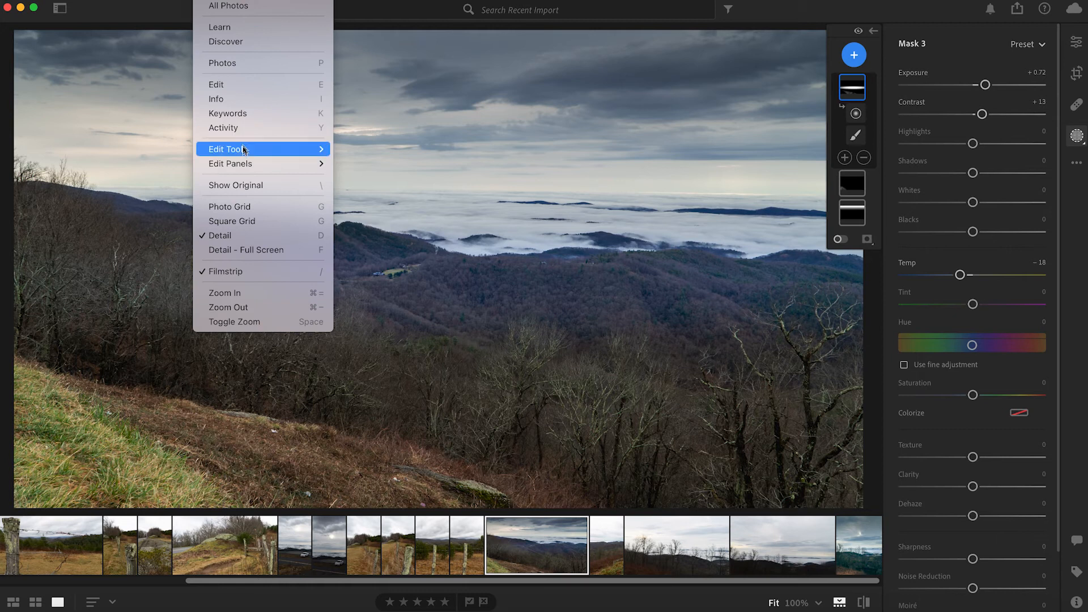
left_click(278, 306)
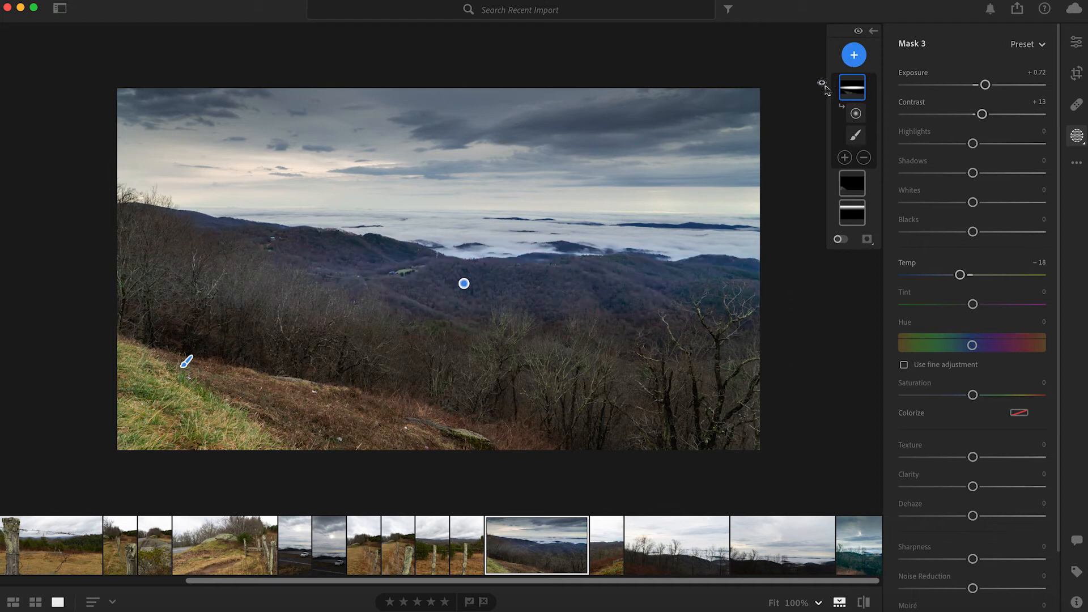
Inspect the fog and ridges up close, fit the whole photo, and set Mask 3's Exposure to +0.84
mouse_move(850, 99)
left_click(858, 93)
scroll(593, 268, "up", 5)
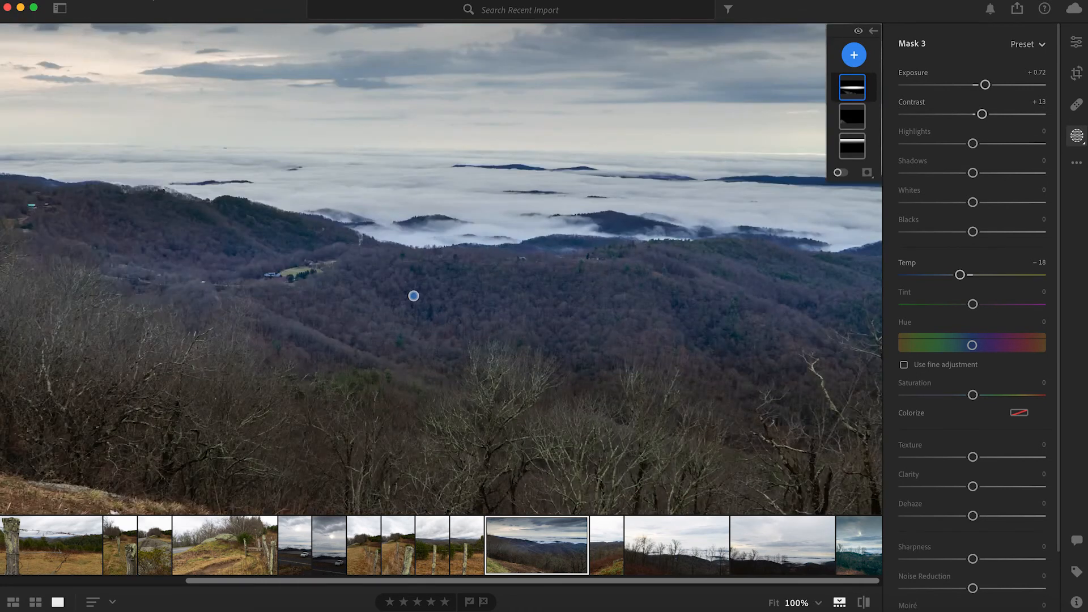
left_click(167, 0)
mouse_move(209, 0)
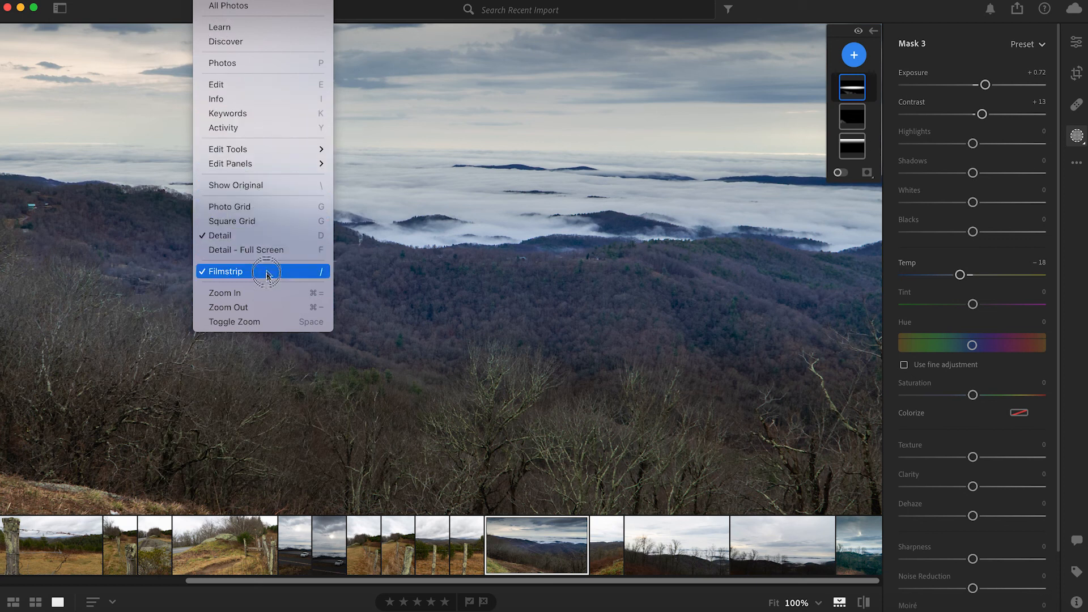
left_click(269, 307)
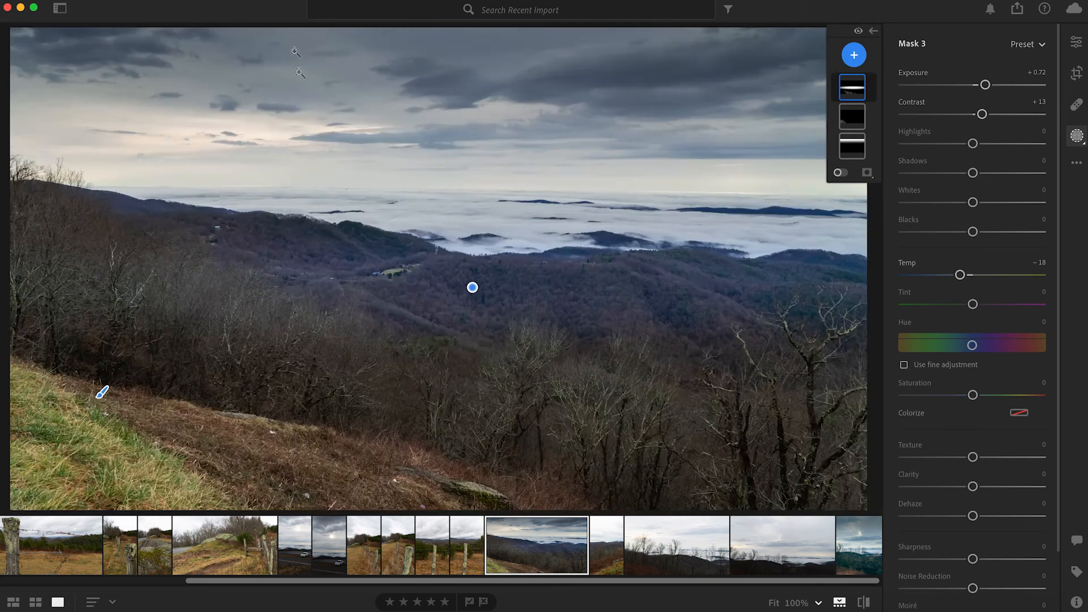
left_click(209, 0)
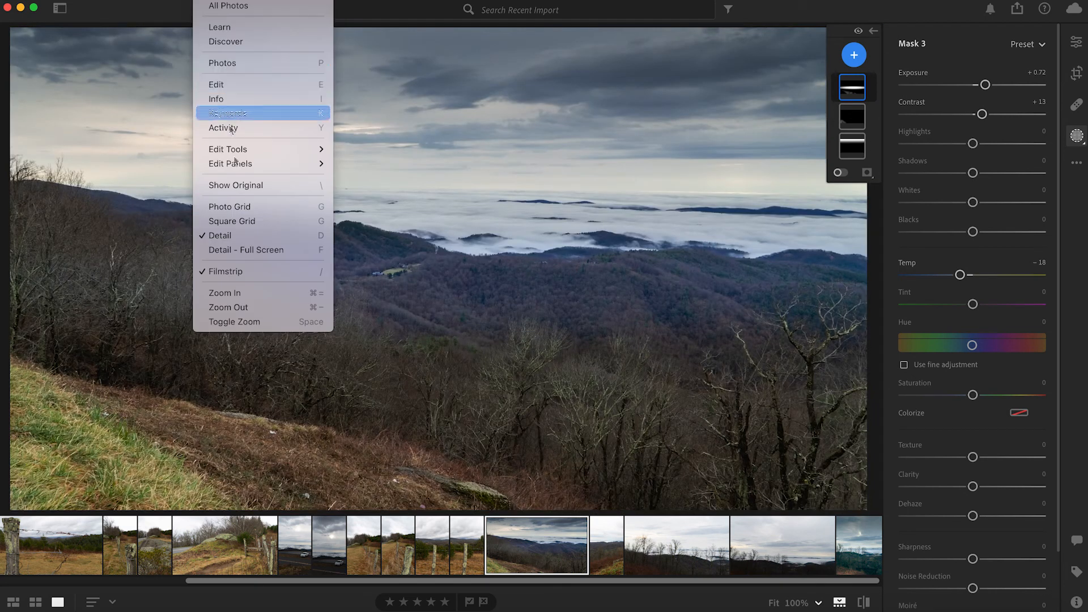
left_click(269, 306)
left_click_drag(462, 236, 466, 249)
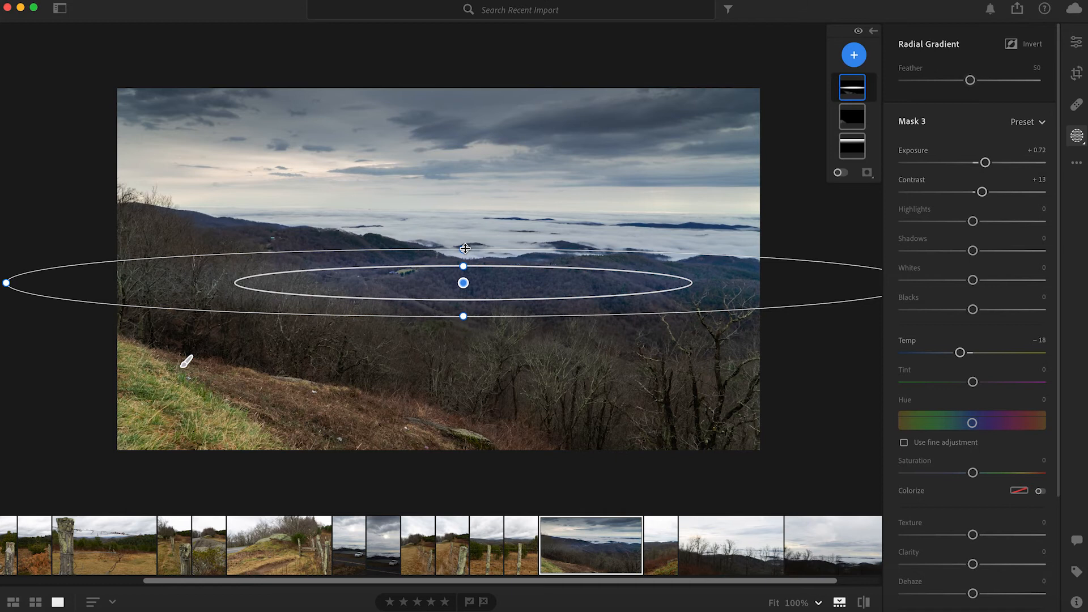
left_click_drag(985, 163, 987, 164)
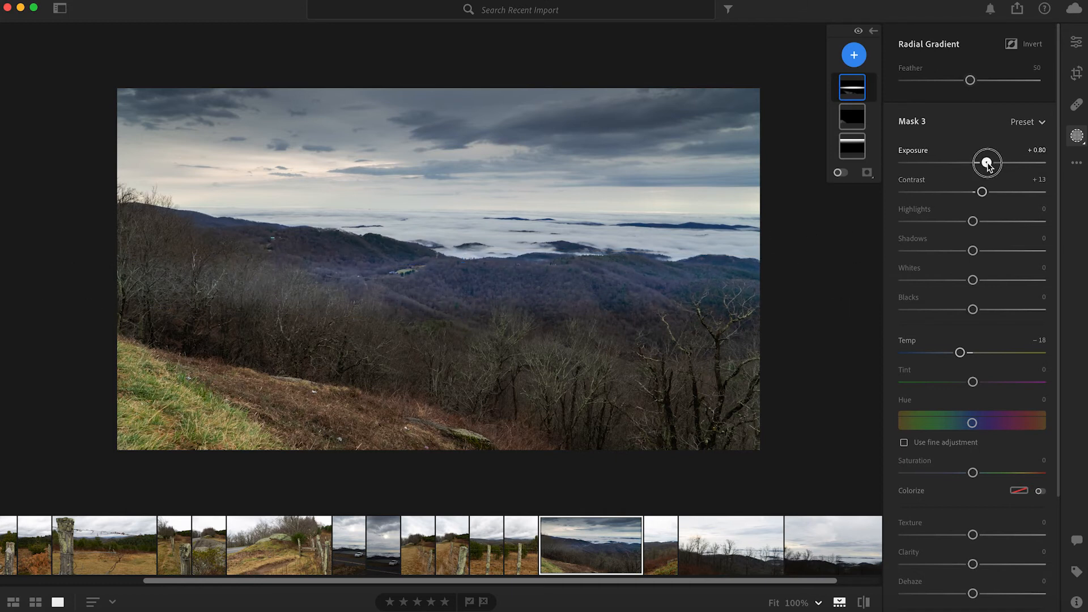
left_click_drag(988, 163, 988, 163)
Add a radial gradient mask as a wide, flat ellipse over the valley fog and the distant dark ridge
mouse_move(564, 220)
left_click(855, 55)
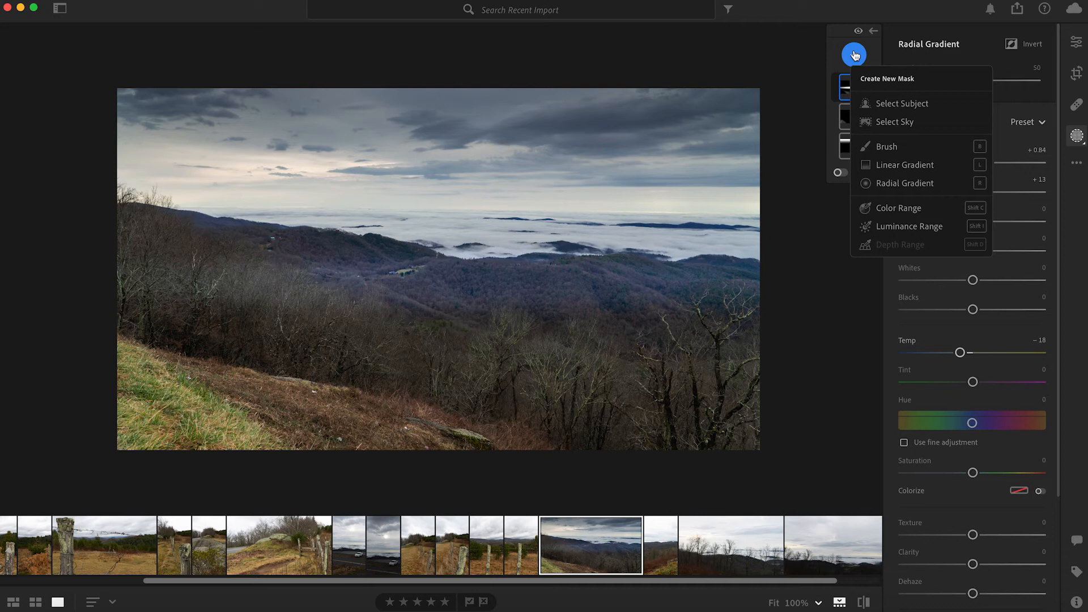
left_click(907, 182)
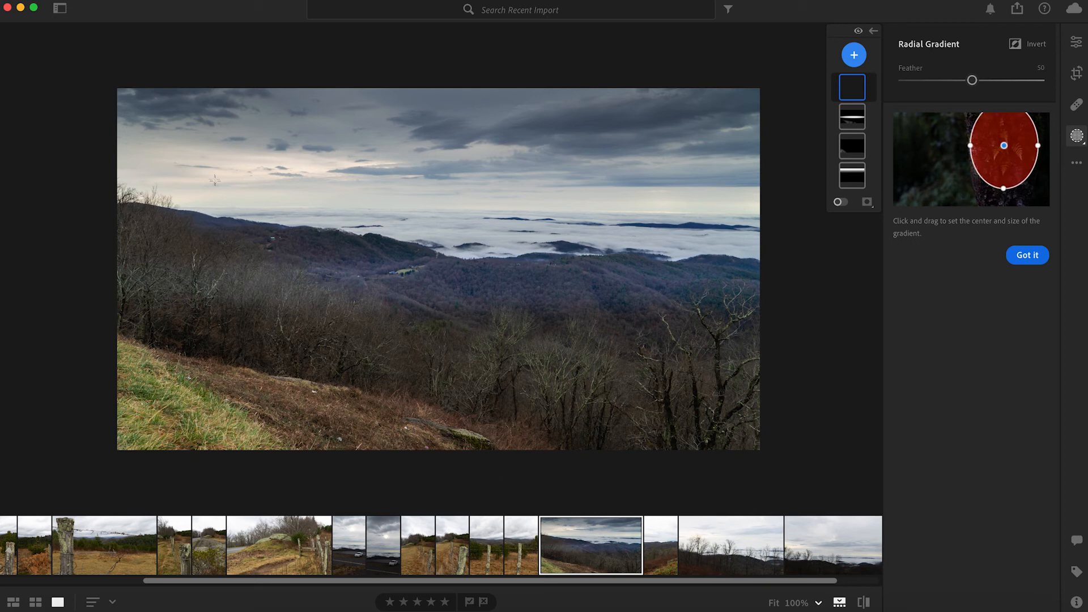
left_click_drag(182, 162, 443, 196)
left_click_drag(236, 146, 510, 212)
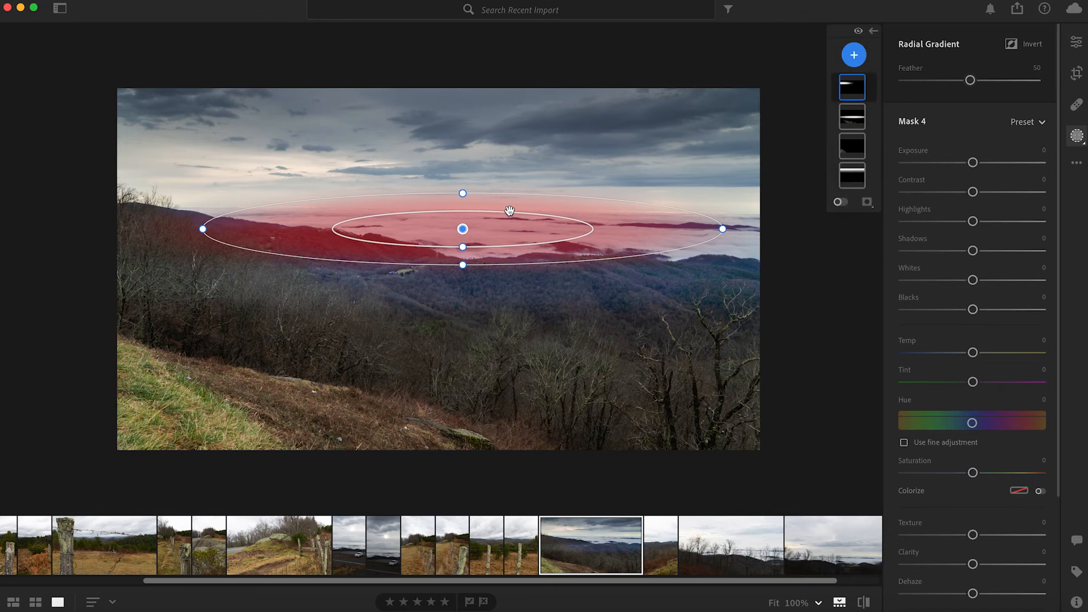
Darken the fog area by setting Mask 4's Exposure to -0.56
key("shift+o")
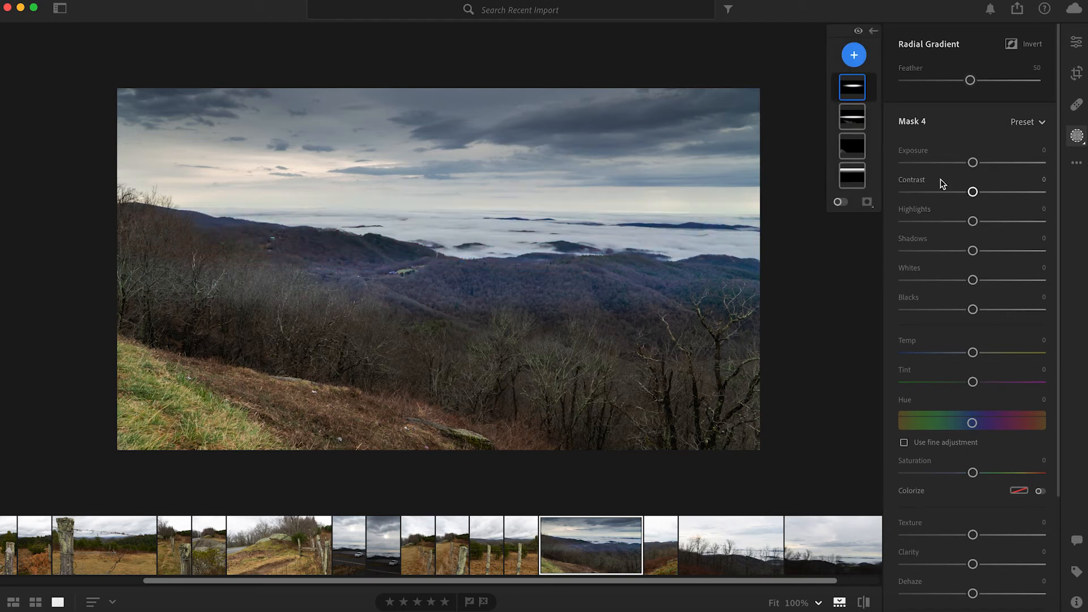
mouse_move(973, 163)
left_mouse_down()
mouse_move(988, 163)
mouse_move(964, 163)
left_mouse_up()
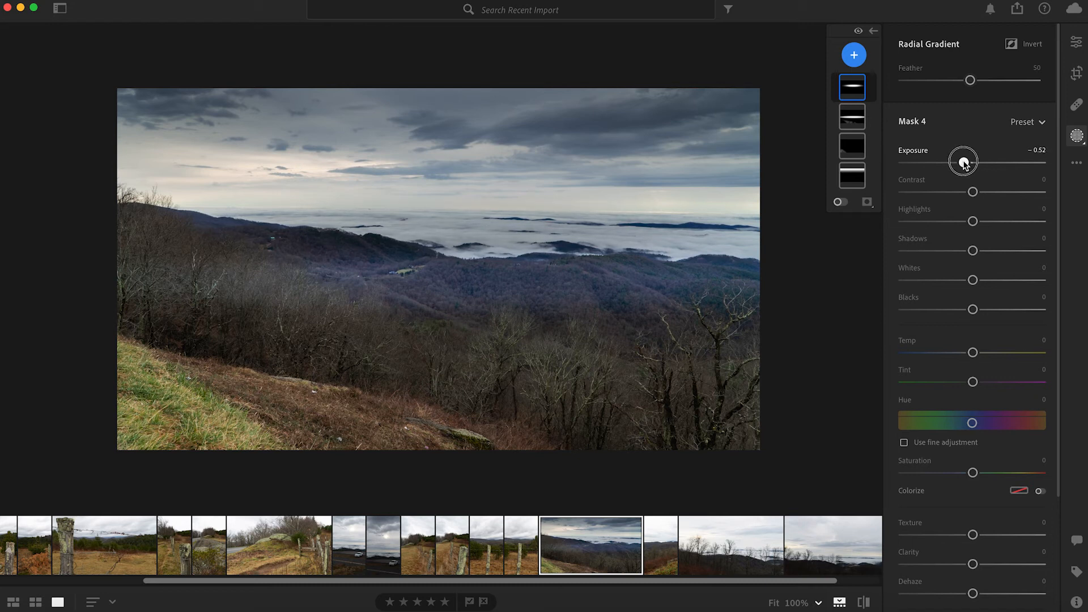
mouse_move(966, 164)
left_mouse_down()
mouse_move(941, 164)
mouse_move(974, 164)
mouse_move(963, 165)
left_mouse_up()
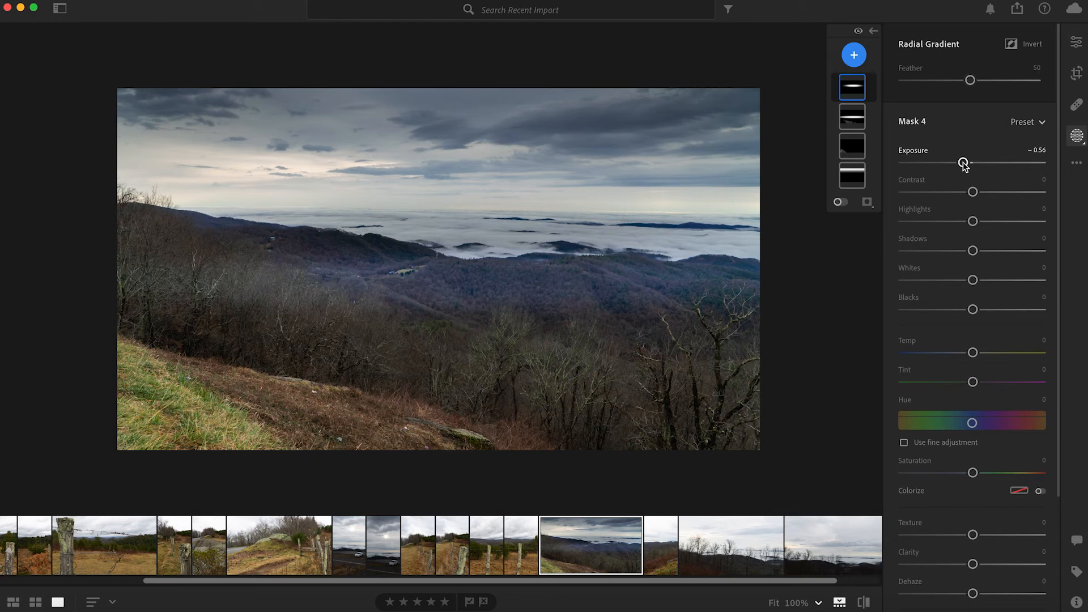
Narrow Mask 4's ellipse over the central fog, shift it toward the dark ridge, and set its Exposure to -0.76
mouse_move(644, 211)
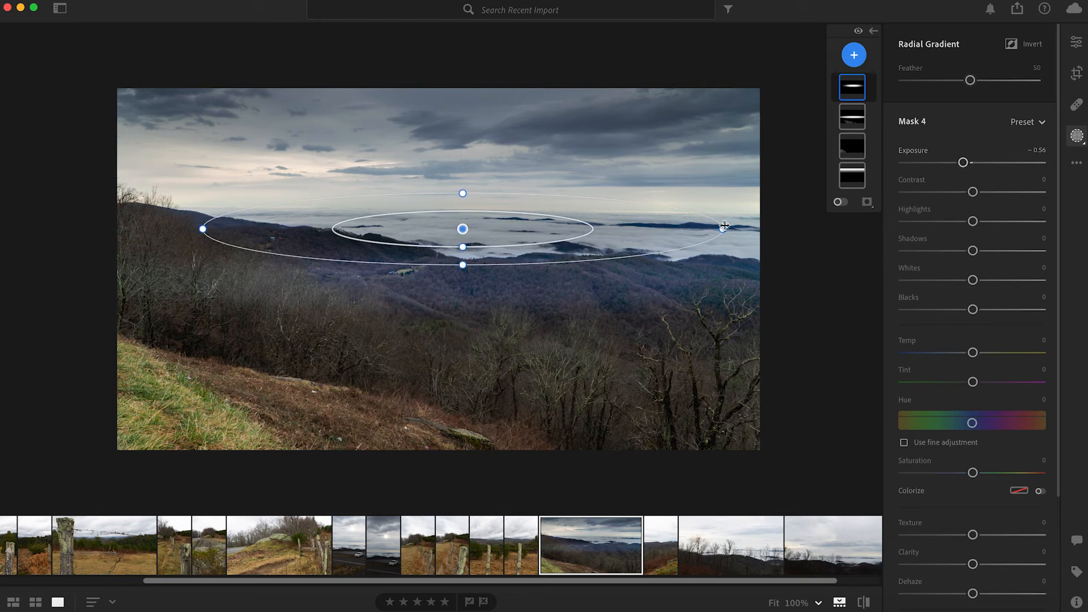
left_click_drag(724, 229, 624, 229)
left_click_drag(963, 162, 959, 164)
left_click_drag(554, 227, 535, 227)
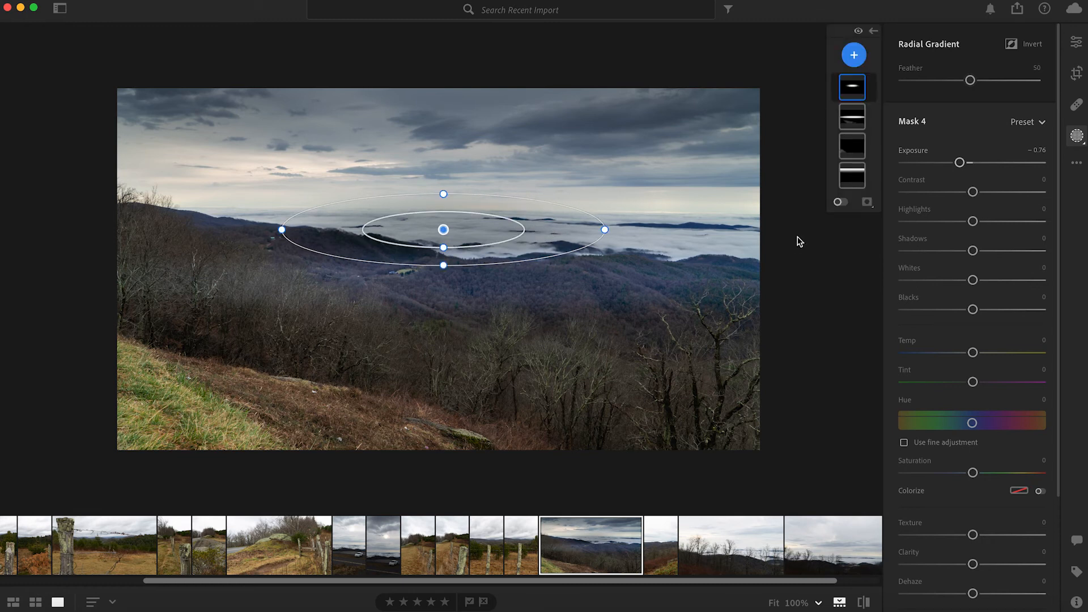
Flatten and slightly widen Mask 4's ellipse to follow the fog band, settling its Exposure at -0.76
left_click_drag(959, 163, 958, 163)
left_click_drag(280, 229, 262, 230)
left_click_drag(442, 265, 443, 257)
left_click_drag(515, 217, 504, 218)
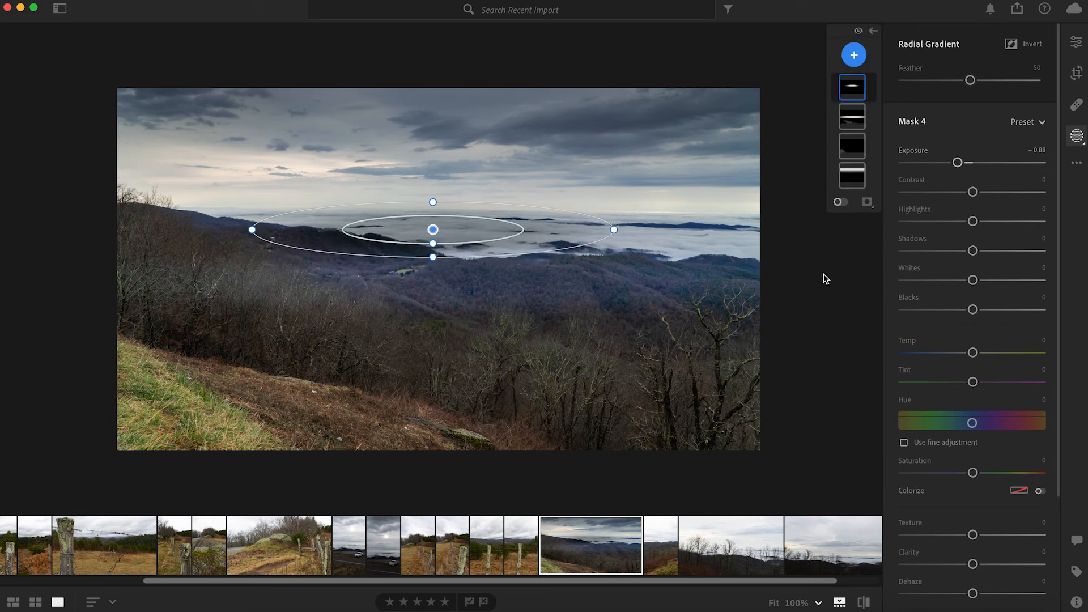
left_click_drag(958, 163, 959, 162)
Try a size 2.8 brush mask on the bright sky just above the fog with Exposure +0.44
left_click(854, 55)
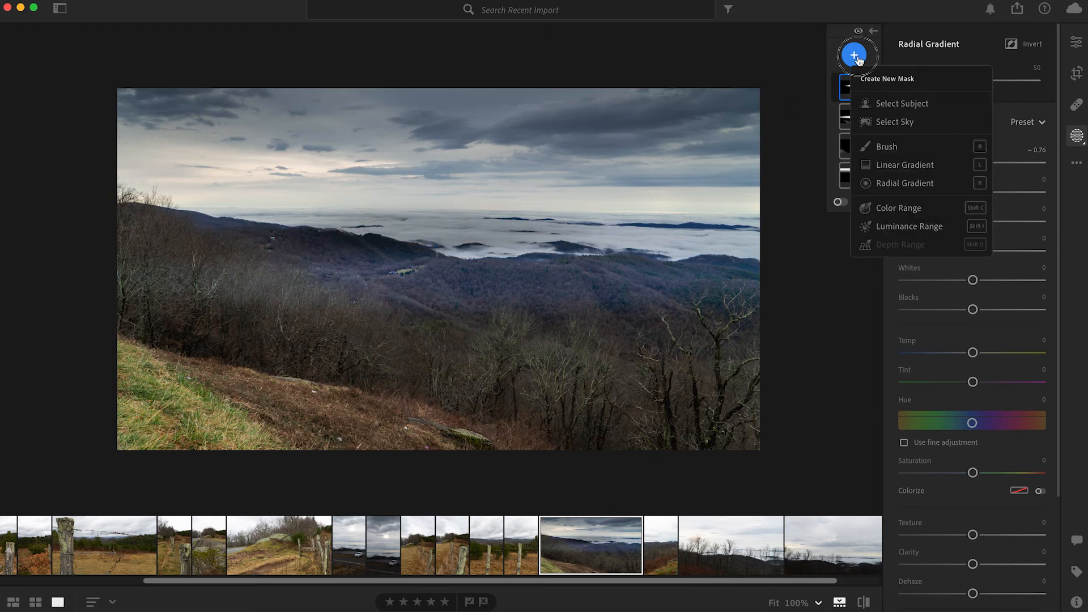
left_click(889, 147)
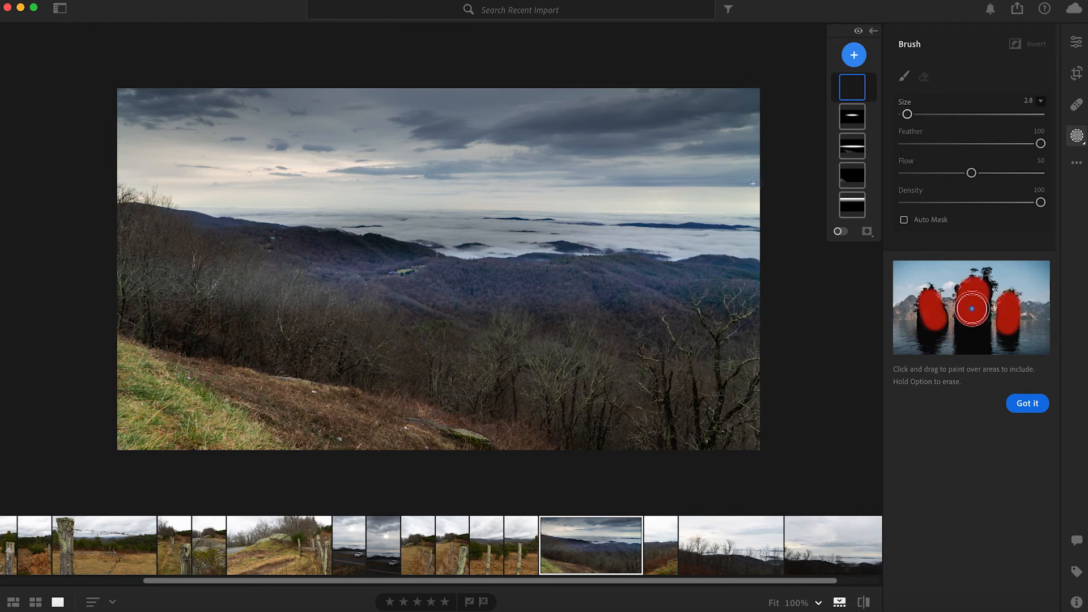
left_click_drag(590, 229, 433, 228)
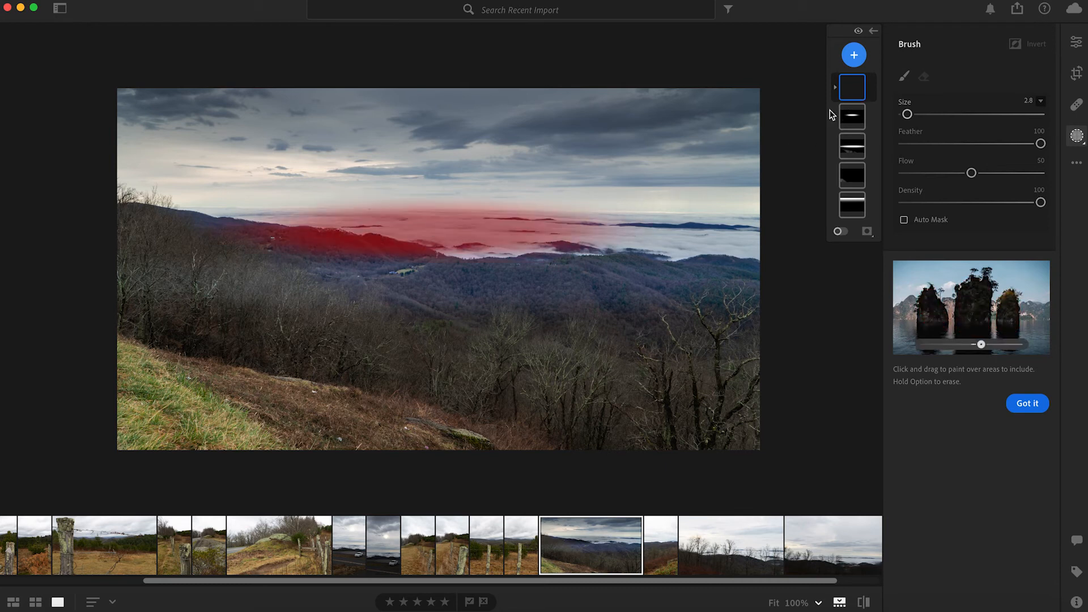
left_click(655, 213)
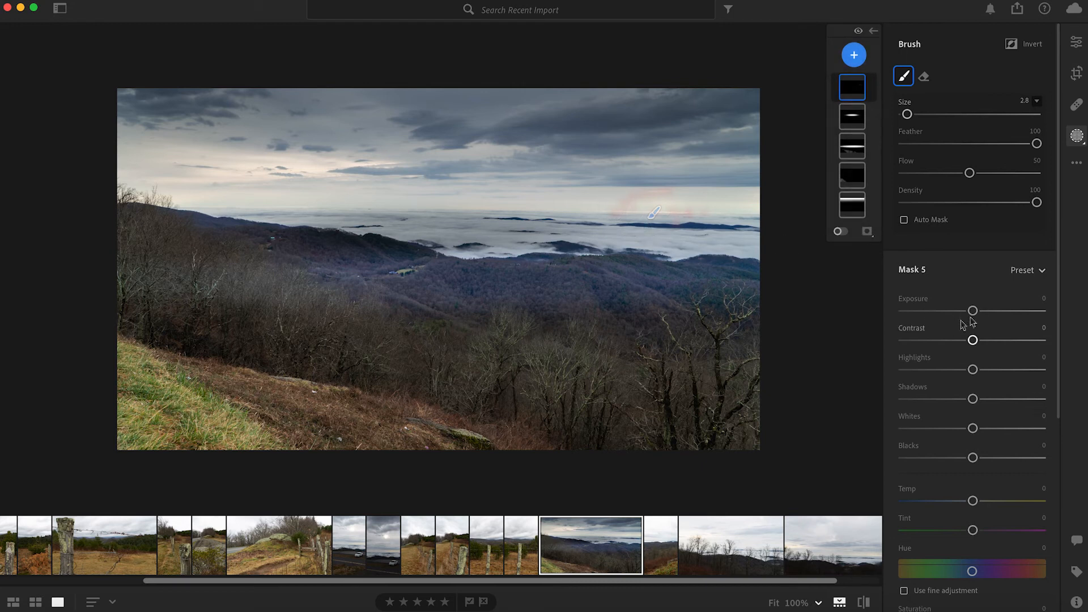
mouse_move(974, 311)
left_mouse_down()
mouse_move(1004, 310)
mouse_move(957, 310)
mouse_move(981, 311)
left_mouse_up()
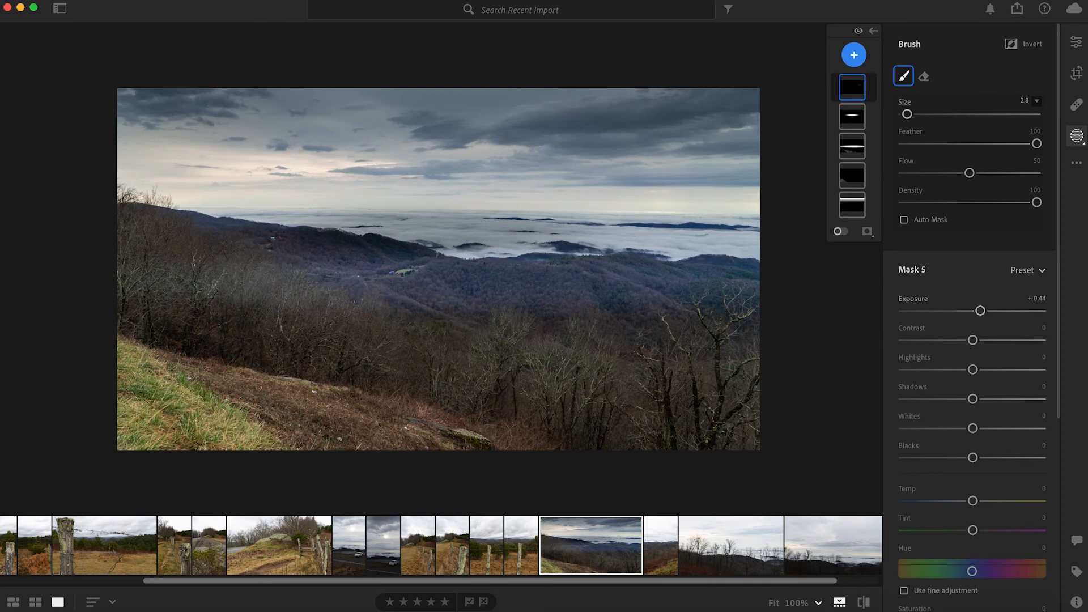
Undo the brush mask's Exposure adjustment and its last brush stroke
left_click(148, 6)
left_click(162, 7)
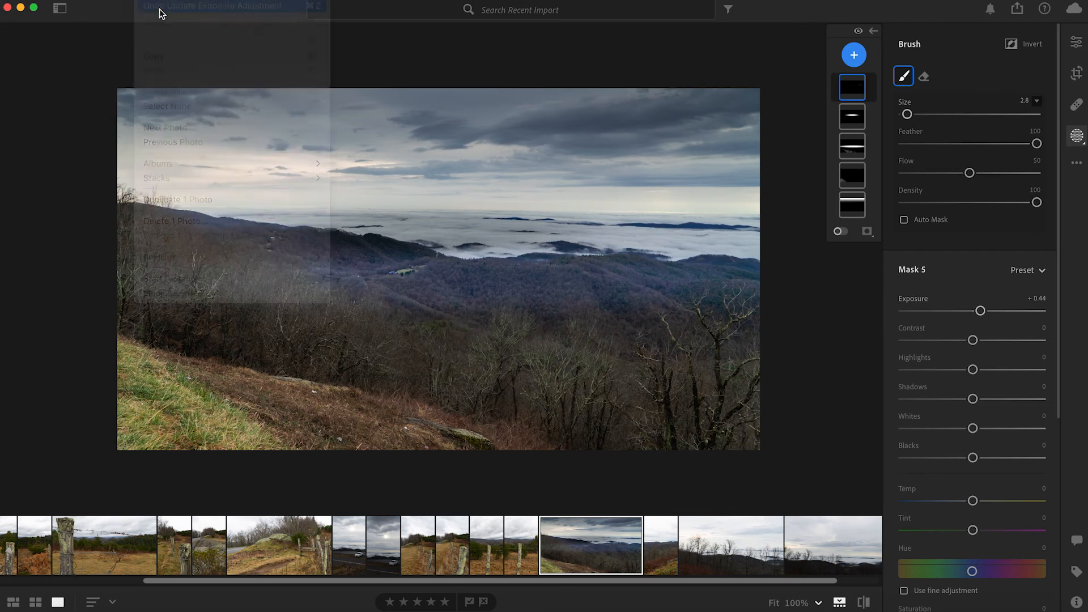
left_click(161, 6)
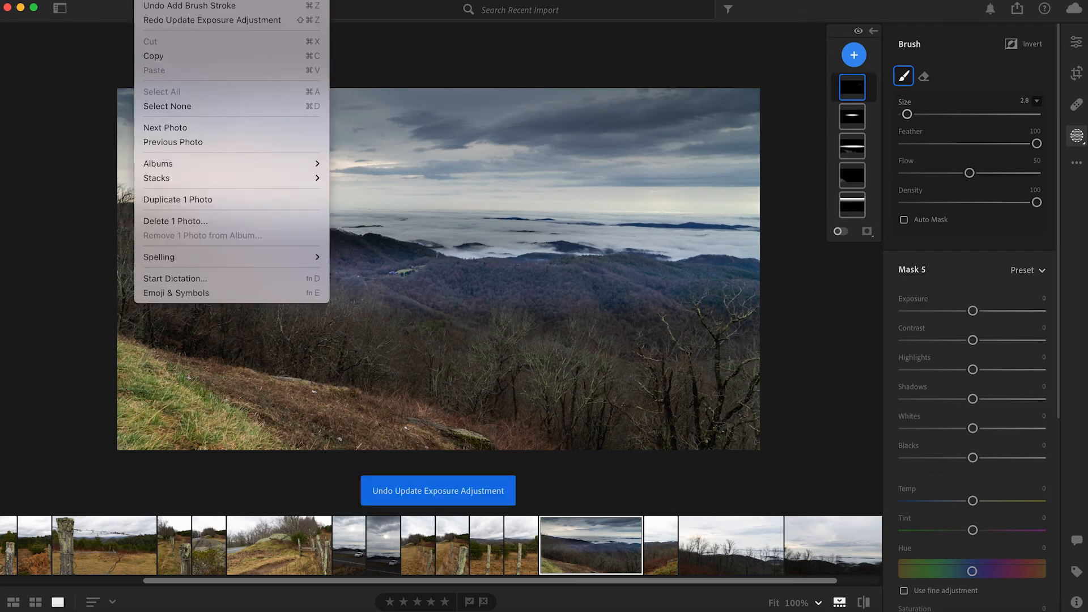
left_click(162, 7)
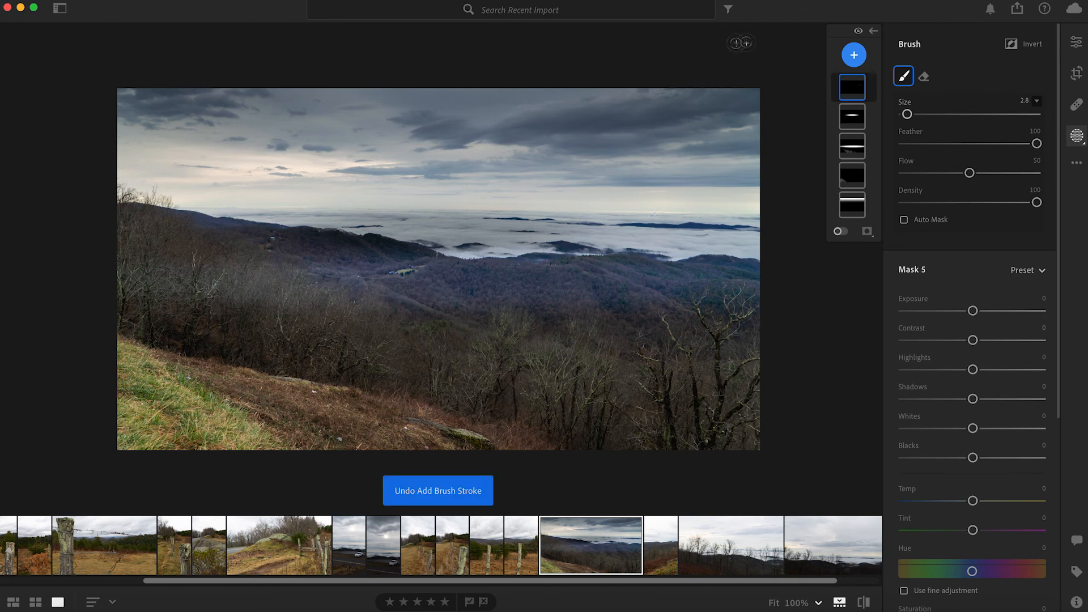
Add a small radial gradient mask over the bright patch of sky just above the foggy horizon
left_click(855, 55)
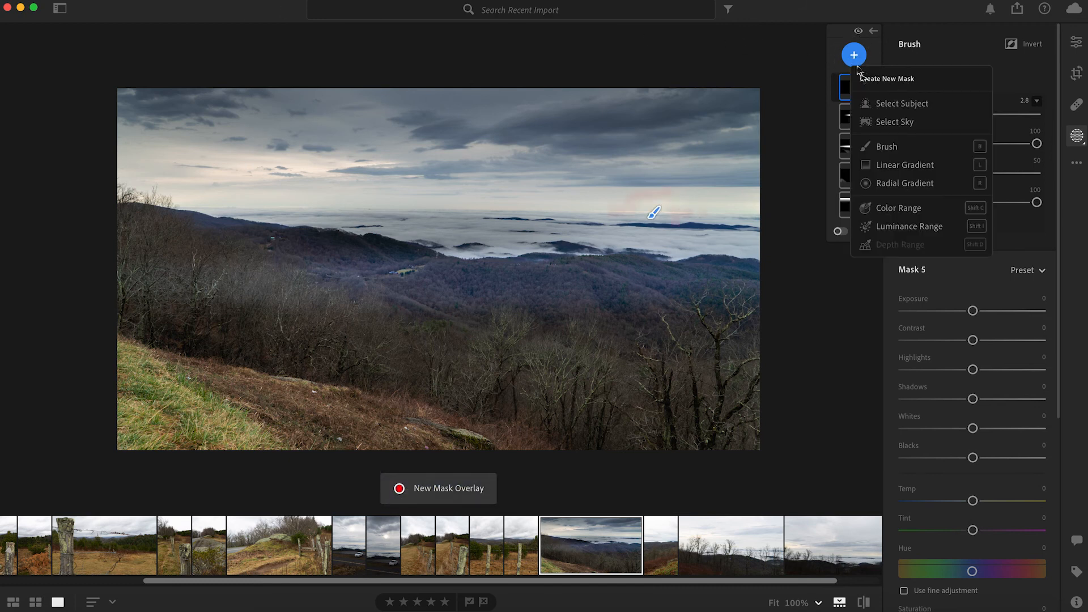
left_click(903, 181)
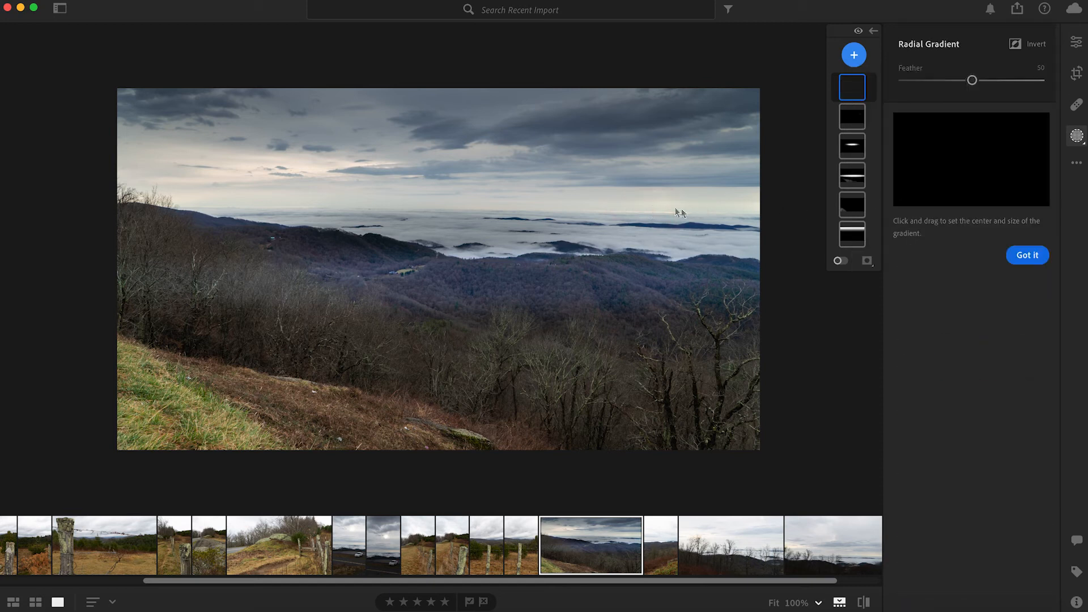
left_click_drag(644, 202, 694, 202)
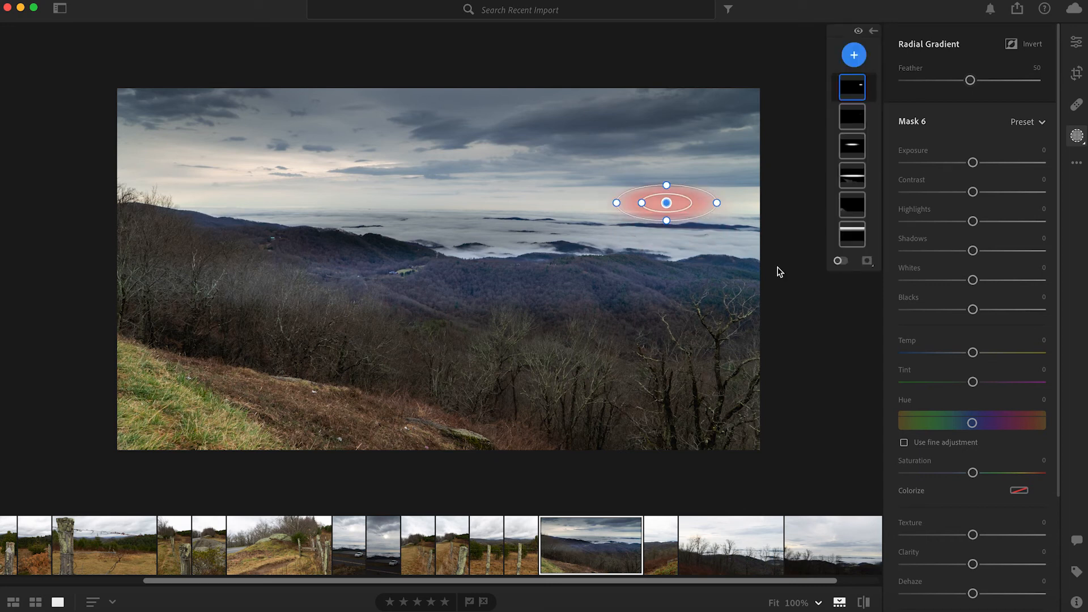
left_click(802, 289)
Set Mask 6's Exposure to +0.52 and adjust its ellipse along the bright horizon
mouse_move(973, 162)
left_mouse_down()
mouse_move(1000, 164)
mouse_move(981, 163)
left_mouse_up()
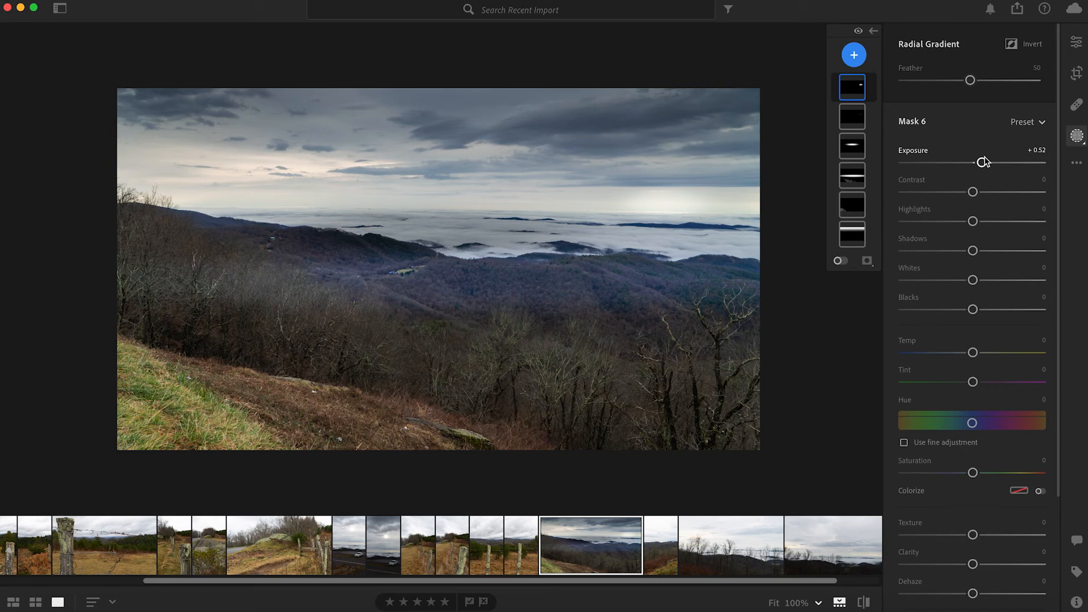
mouse_move(706, 205)
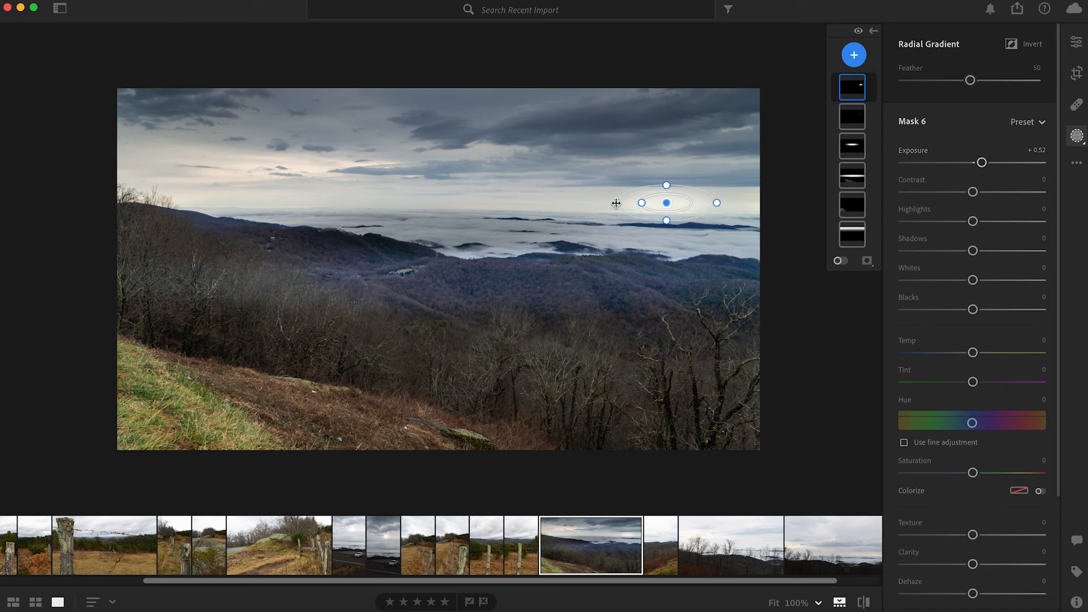
left_click_drag(614, 203, 667, 224)
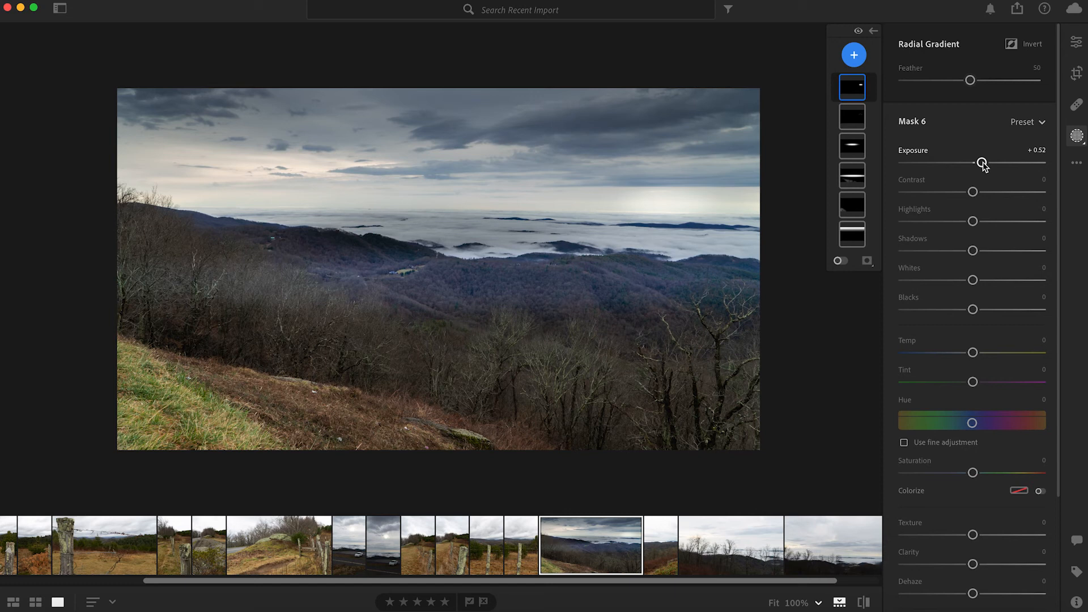
Open the export options for the grassy slope photo
left_click(119, 0)
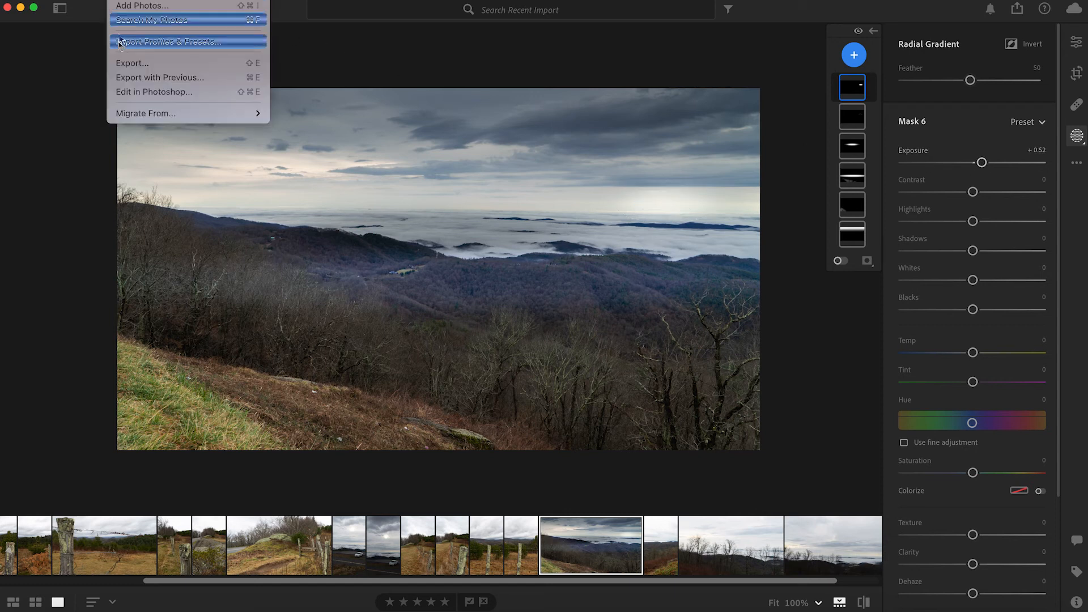
left_click(117, 63)
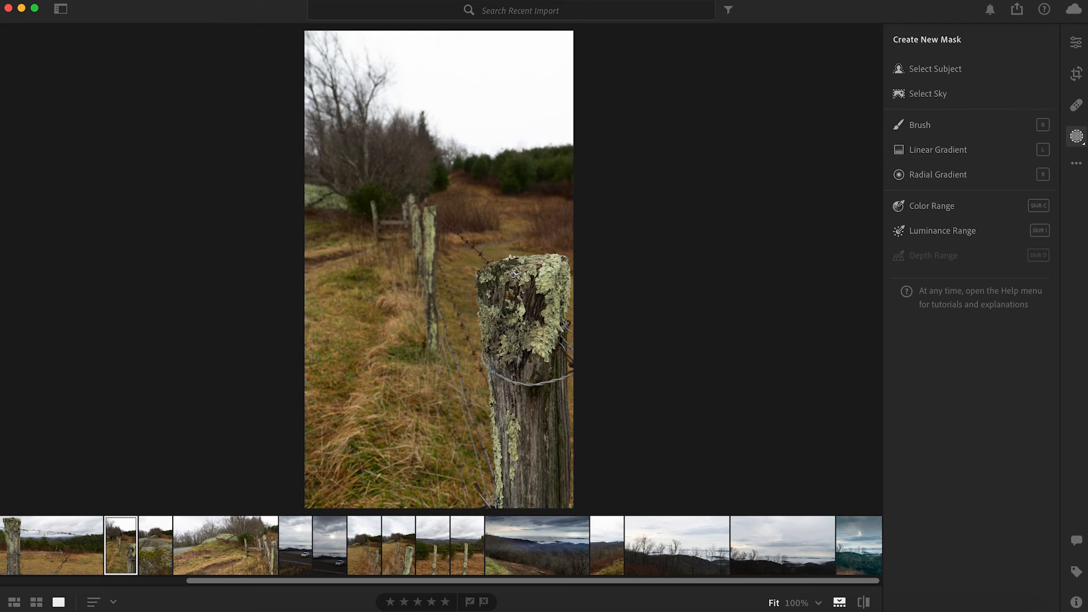
Try the Auto+: Retro presets AR01 and AR03 on the vertical fence post photo and apply AR06
key("e")
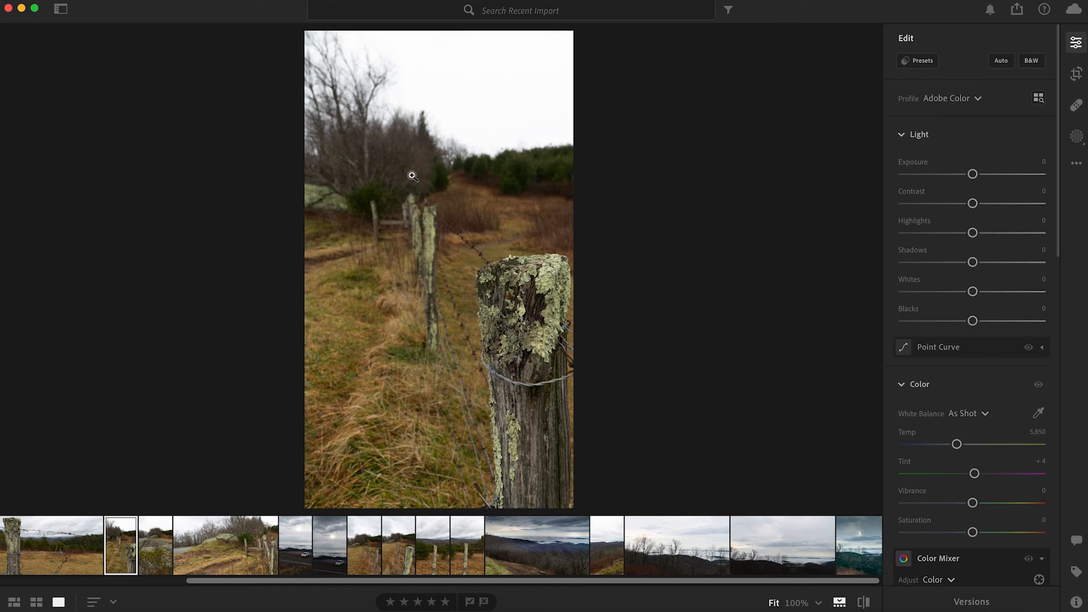
left_click(932, 61)
left_click(757, 163)
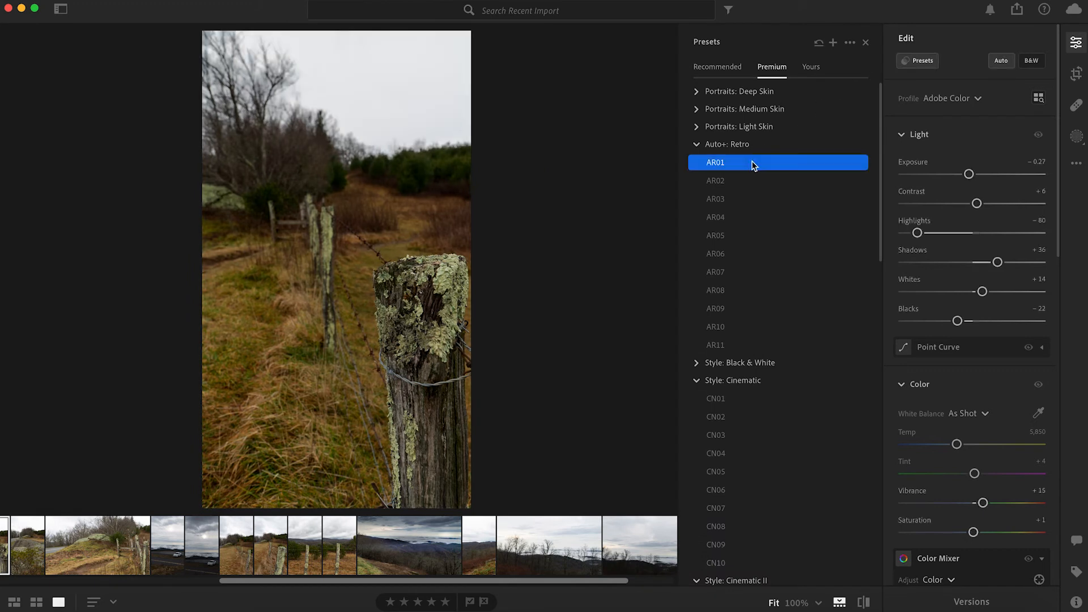
left_click(745, 201)
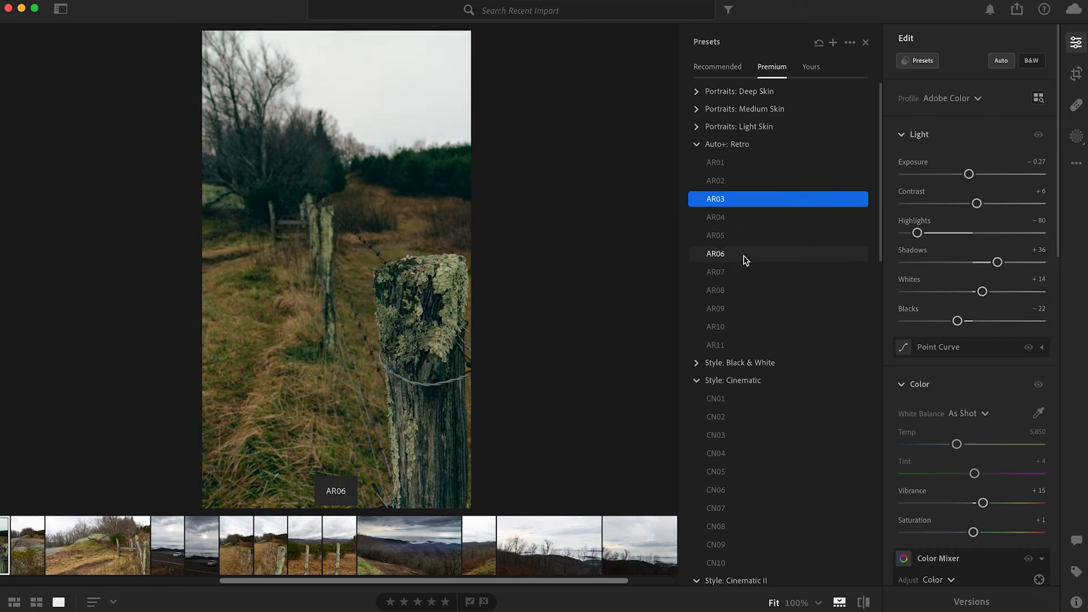
left_click(746, 257)
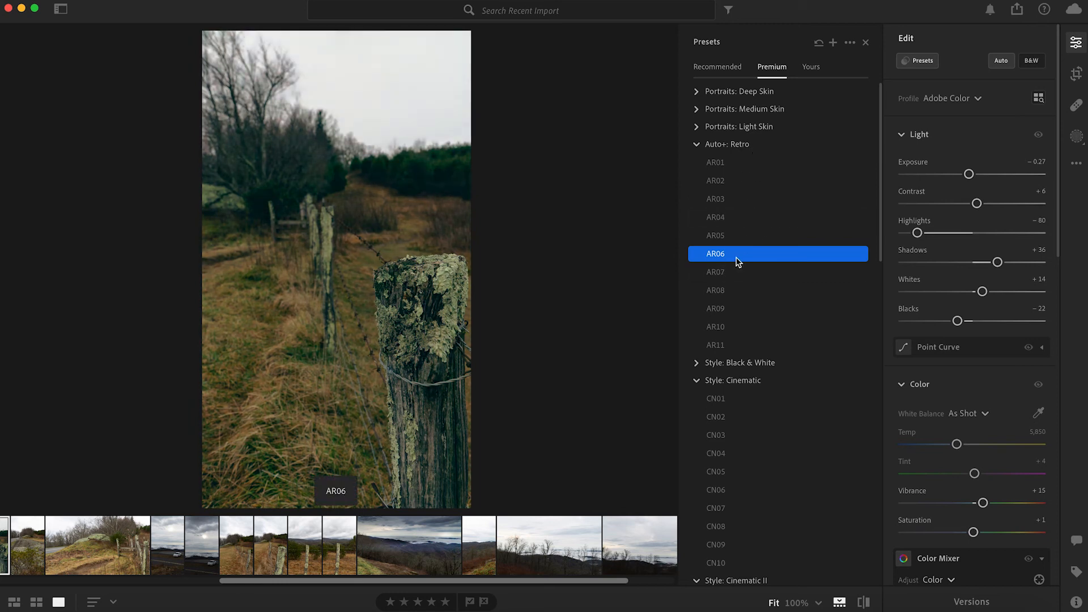
Try the Auto+: Retro presets AR09 and AR10 on the fence post photo and apply the Style: Cinematic preset CN06
left_click(738, 310)
left_click(740, 326)
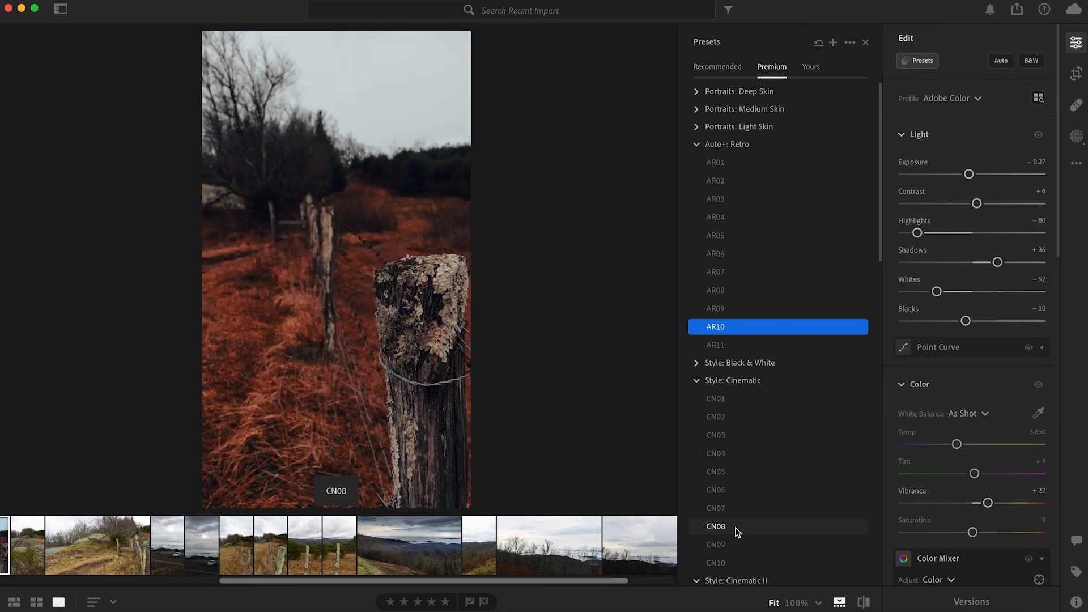
left_click(740, 491)
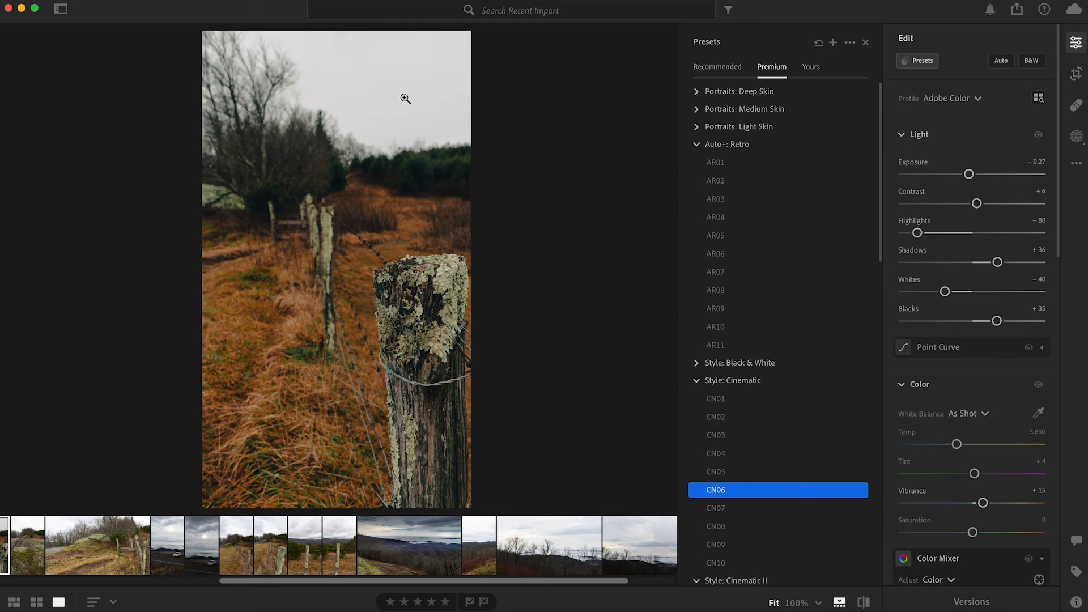
Add a diagonal linear gradient mask over the sky and dark trees, adjusting both of its outer edges
left_click(1077, 139)
left_click(948, 158)
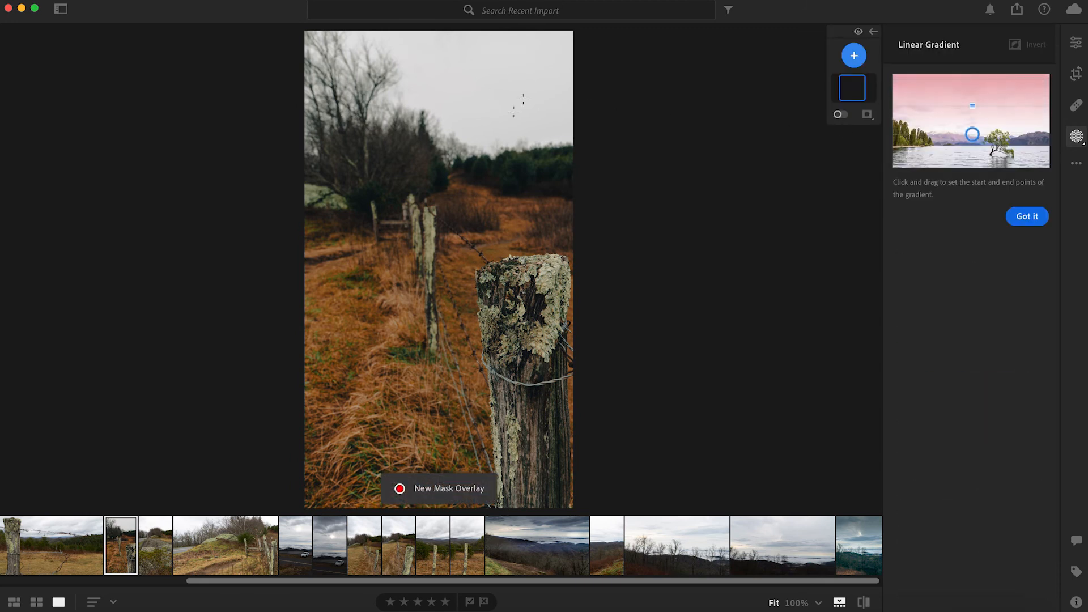
left_click_drag(534, 75, 457, 161)
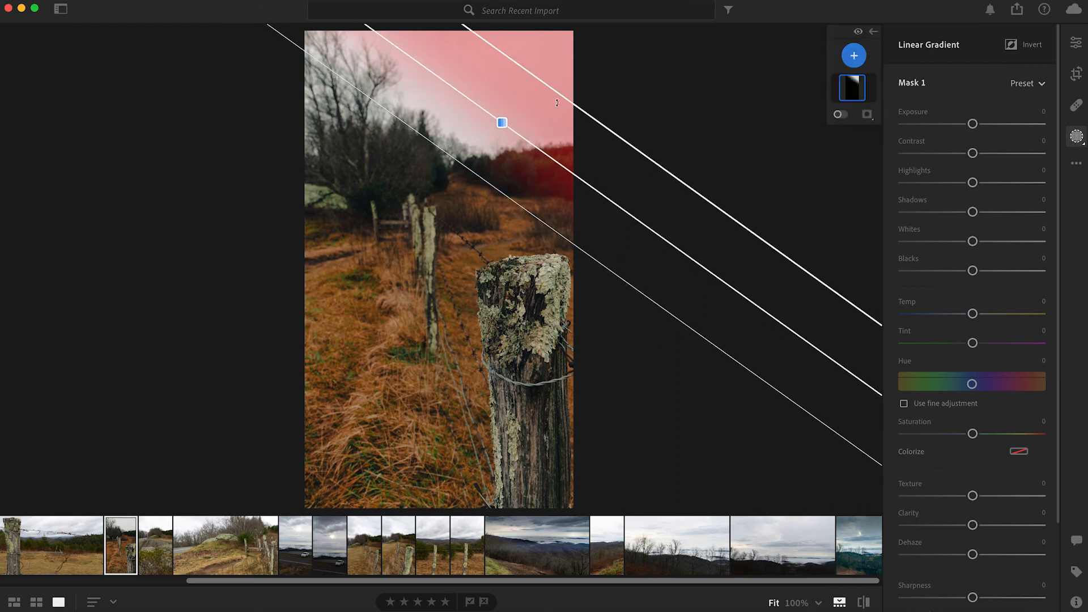
left_click_drag(546, 84, 578, 49)
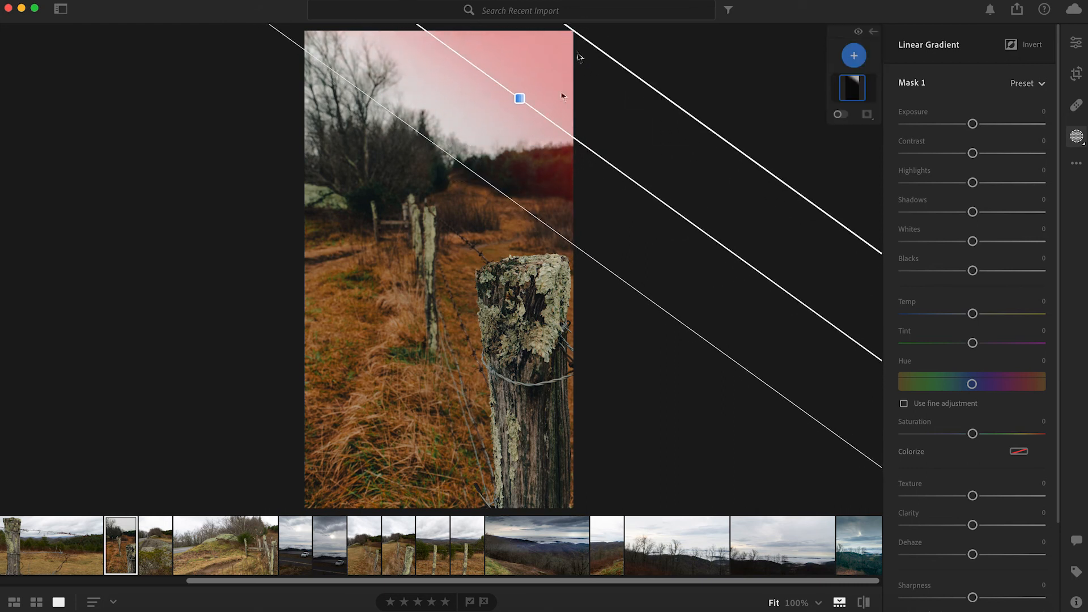
left_click_drag(451, 157, 441, 169)
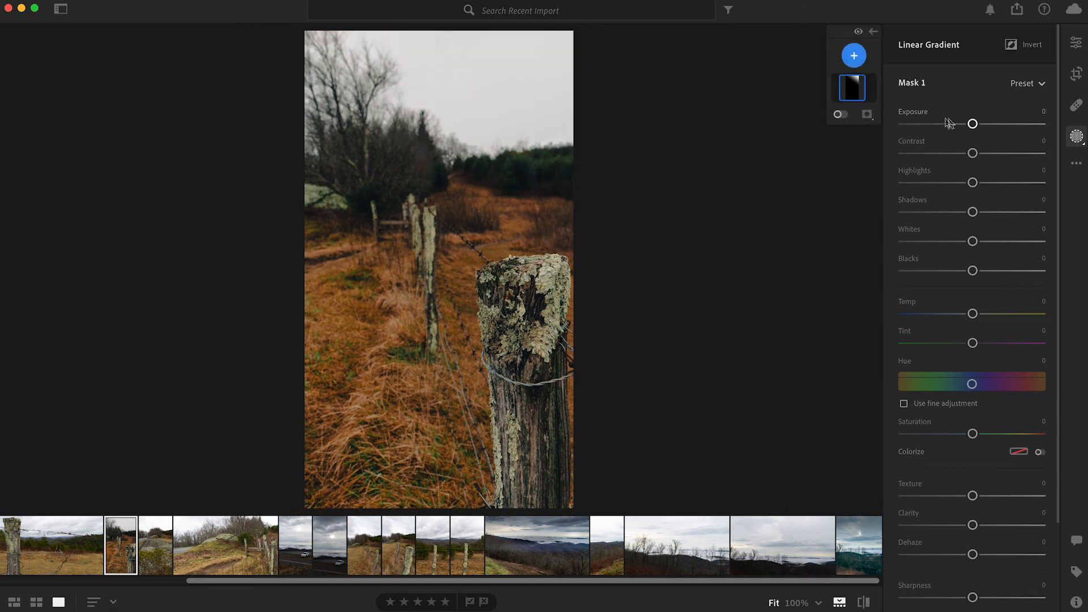
Set Mask 1's Exposure to −2.48 and widen the gradient's transition toward the fence line
left_click_drag(973, 125, 932, 126)
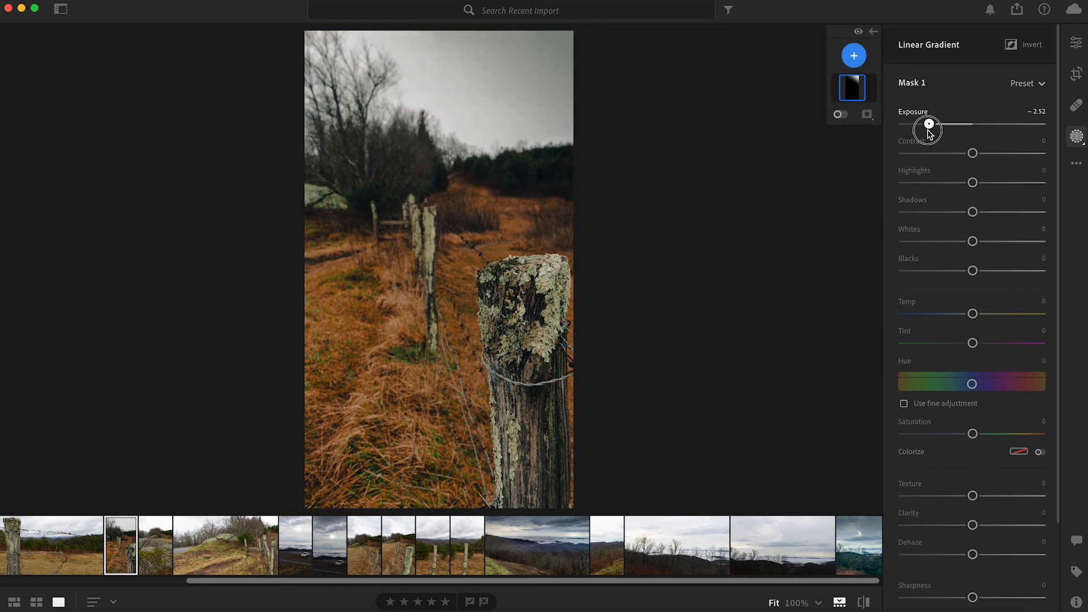
left_click_drag(433, 166, 418, 173)
mouse_move(940, 125)
left_mouse_down()
mouse_move(911, 128)
mouse_move(927, 124)
left_mouse_up()
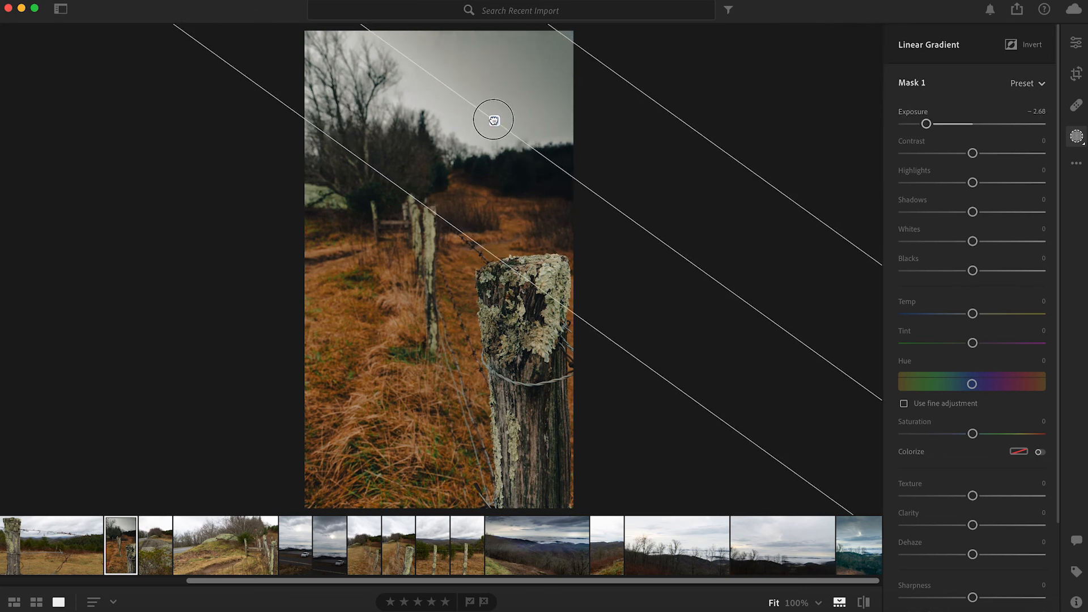
left_click_drag(566, 40, 581, 41)
left_click_drag(413, 193, 391, 207)
mouse_move(927, 124)
left_mouse_down()
mouse_move(915, 126)
mouse_move(930, 125)
left_mouse_up()
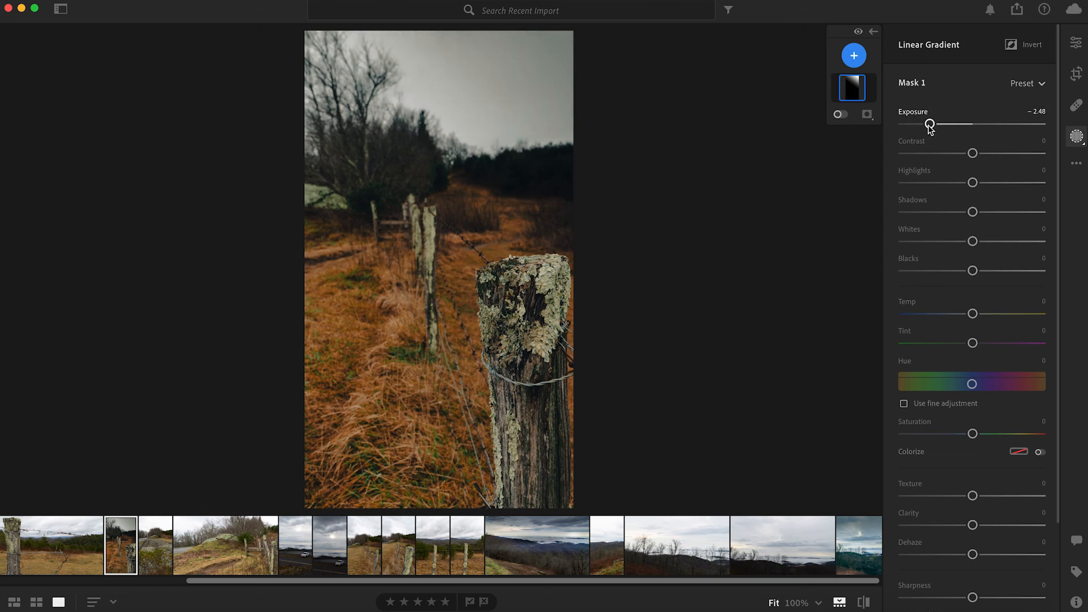
mouse_move(522, 198)
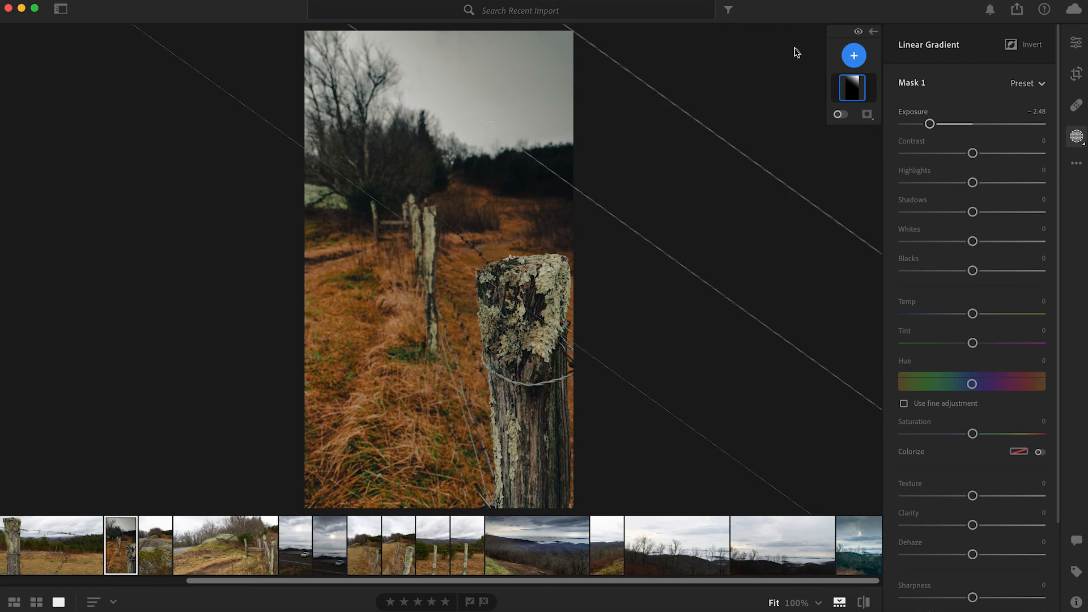
Create a brush mask with size 6.7 and paint over the large foreground fence post
left_click(855, 57)
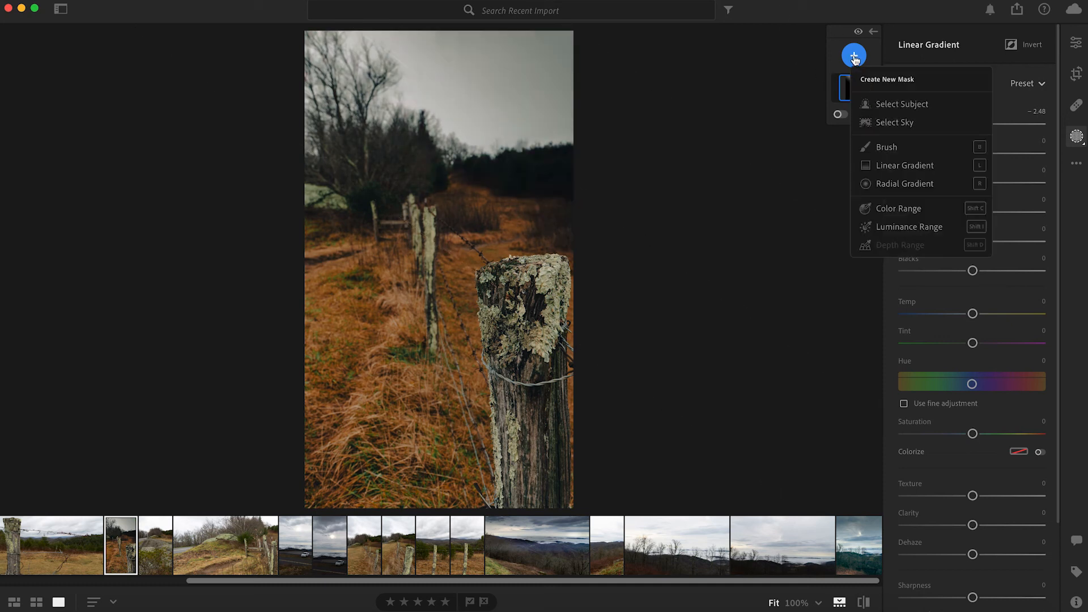
left_click(909, 149)
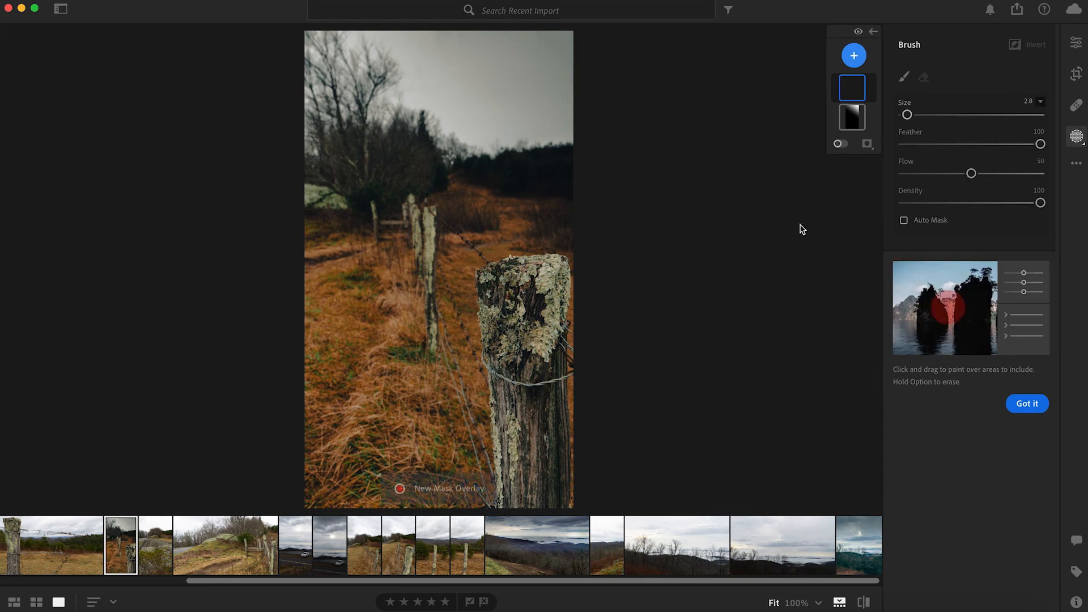
left_click_drag(907, 115, 914, 115)
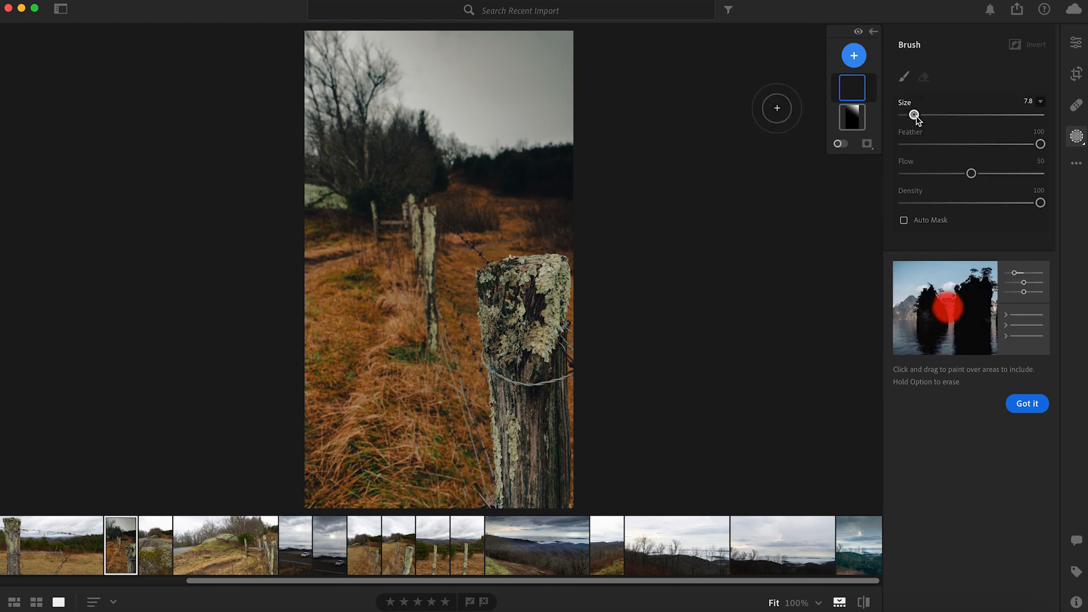
left_click_drag(914, 115, 912, 115)
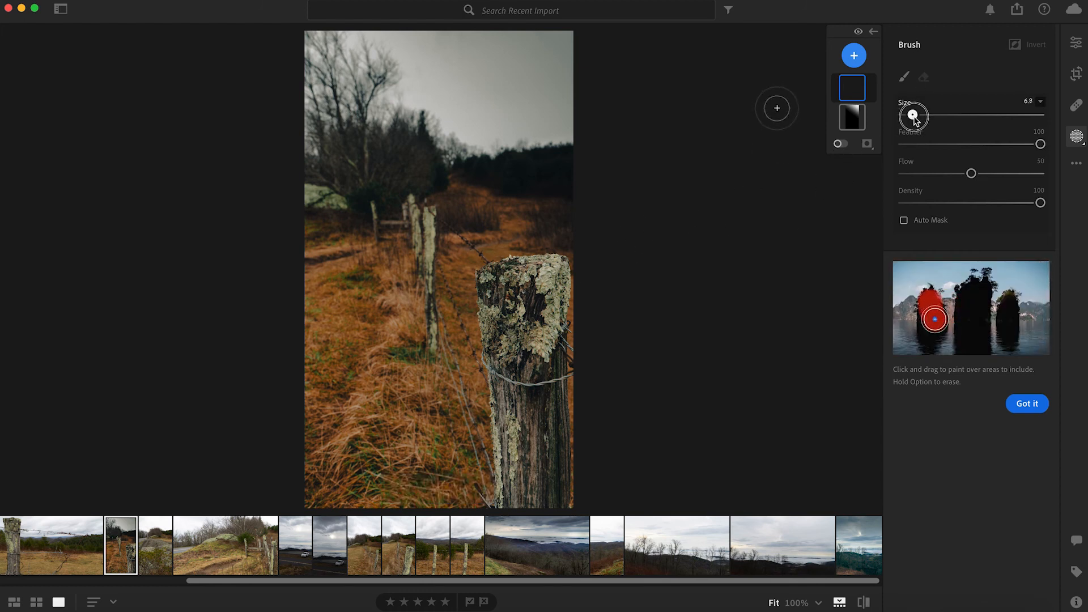
left_click(490, 273)
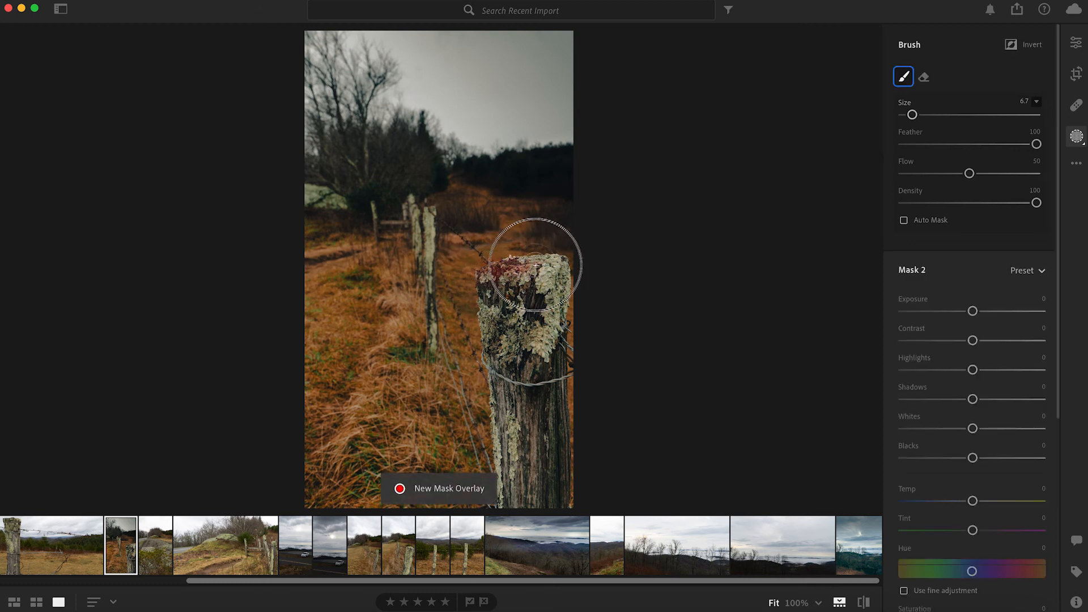
mouse_move(564, 272)
left_mouse_down()
mouse_move(522, 287)
mouse_move(486, 272)
mouse_move(520, 295)
mouse_move(539, 287)
mouse_move(559, 296)
mouse_move(557, 310)
mouse_move(504, 306)
mouse_move(494, 323)
mouse_move(546, 321)
mouse_move(551, 386)
mouse_move(498, 374)
mouse_move(521, 398)
mouse_move(551, 376)
mouse_move(547, 456)
mouse_move(559, 476)
mouse_move(559, 491)
mouse_move(537, 506)
mouse_move(503, 503)
mouse_move(534, 484)
mouse_move(509, 487)
mouse_move(505, 468)
mouse_move(504, 427)
mouse_move(519, 406)
mouse_move(522, 448)
mouse_move(533, 463)
mouse_move(546, 424)
mouse_move(559, 474)
left_mouse_up()
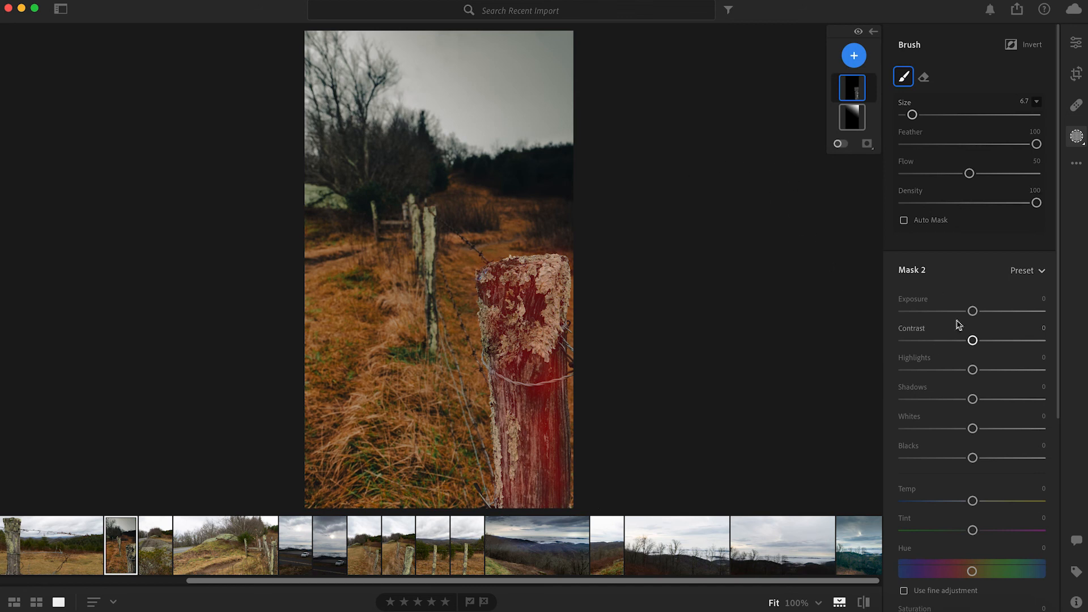
Set Mask 2's Exposure to +2.00, Contrast to +38, Highlights to +49, Whites to +4, Blacks to +5 and Temp to −57
left_click_drag(974, 311, 1010, 311)
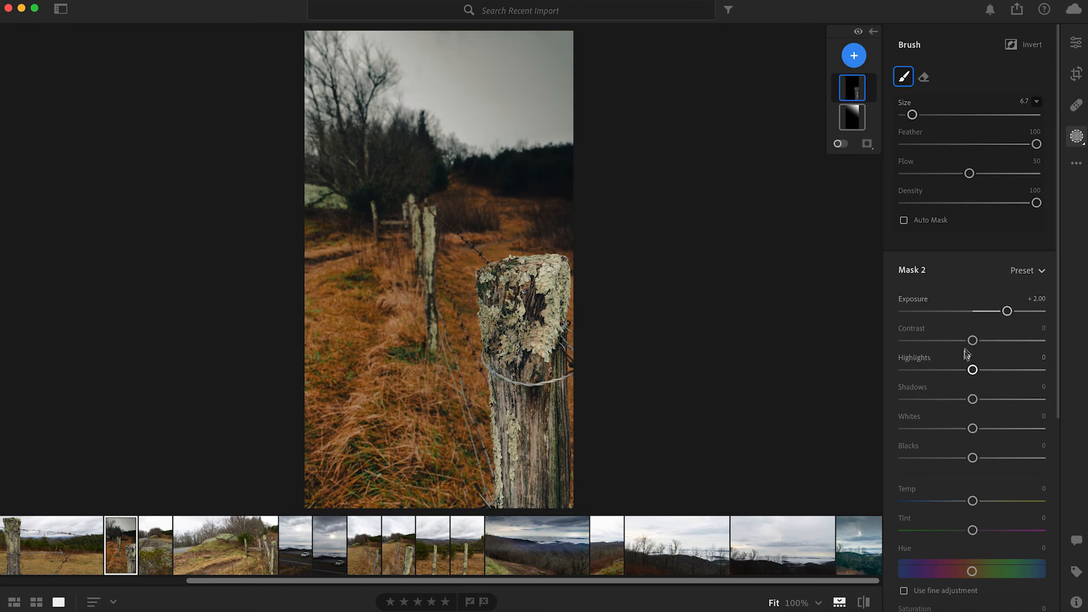
left_click_drag(972, 340, 973, 400)
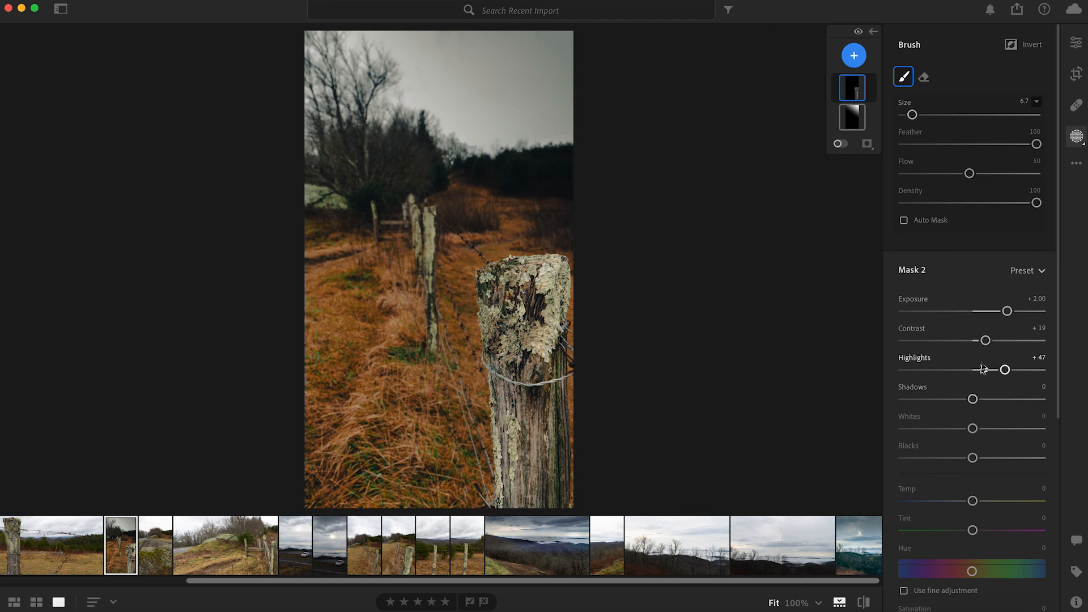
left_click_drag(986, 341, 1010, 375)
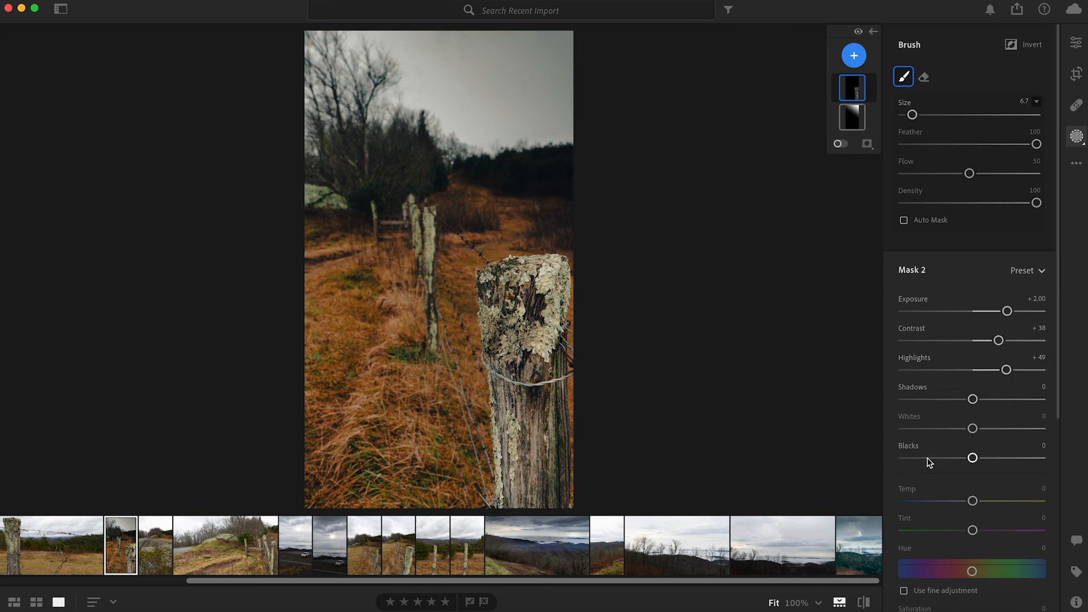
left_click_drag(973, 459, 976, 428)
mouse_move(974, 505)
left_mouse_down()
mouse_move(995, 502)
mouse_move(962, 511)
left_mouse_up()
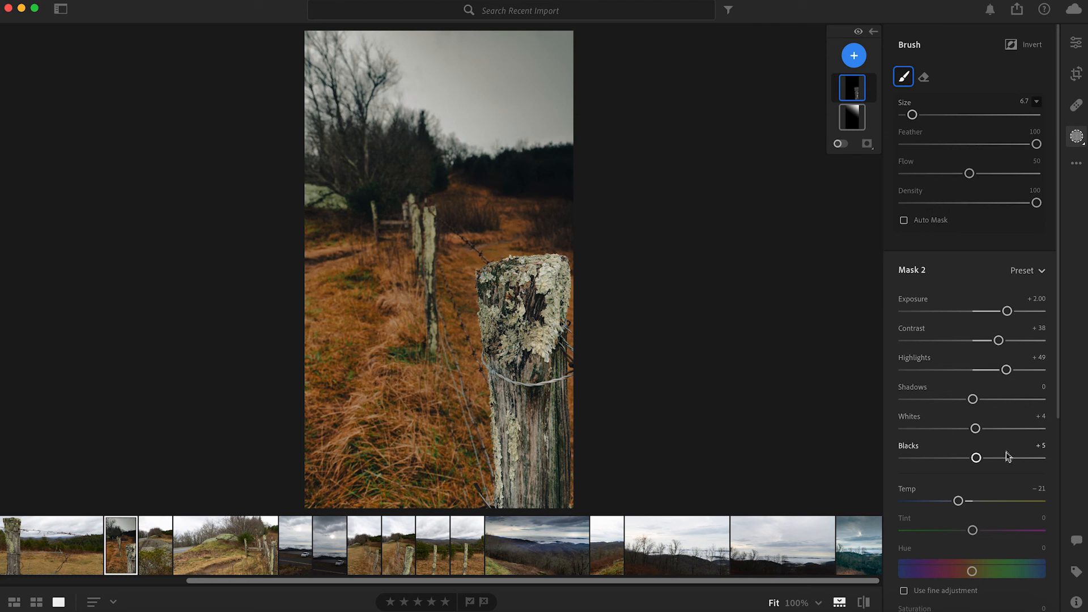
left_click_drag(960, 504, 935, 506)
Create another brush mask with size 4.6 and paint over the dark distant tree line below the sky
left_click(856, 57)
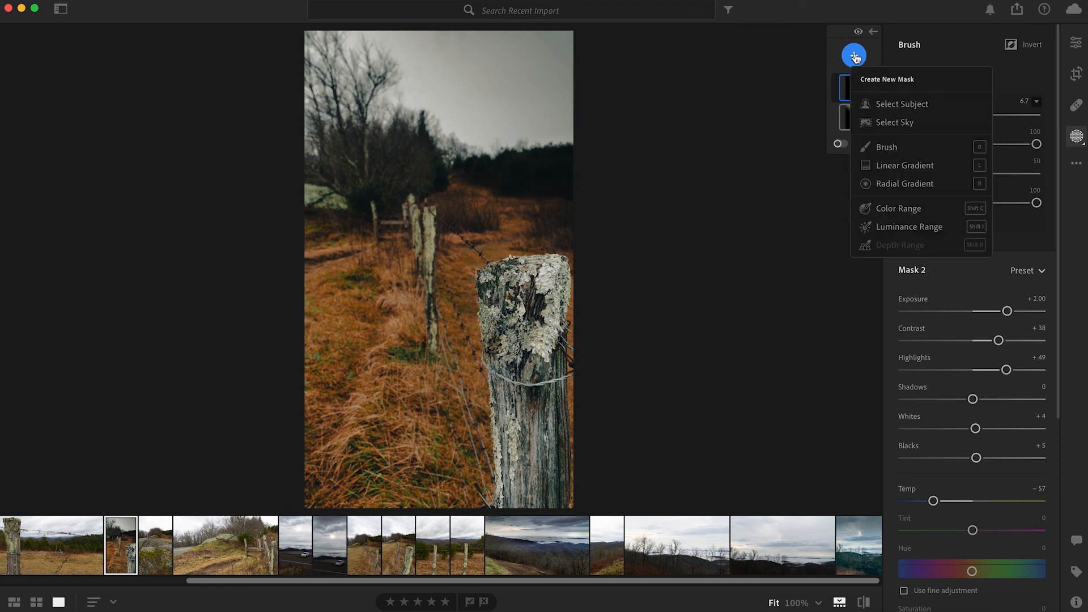
left_click(888, 149)
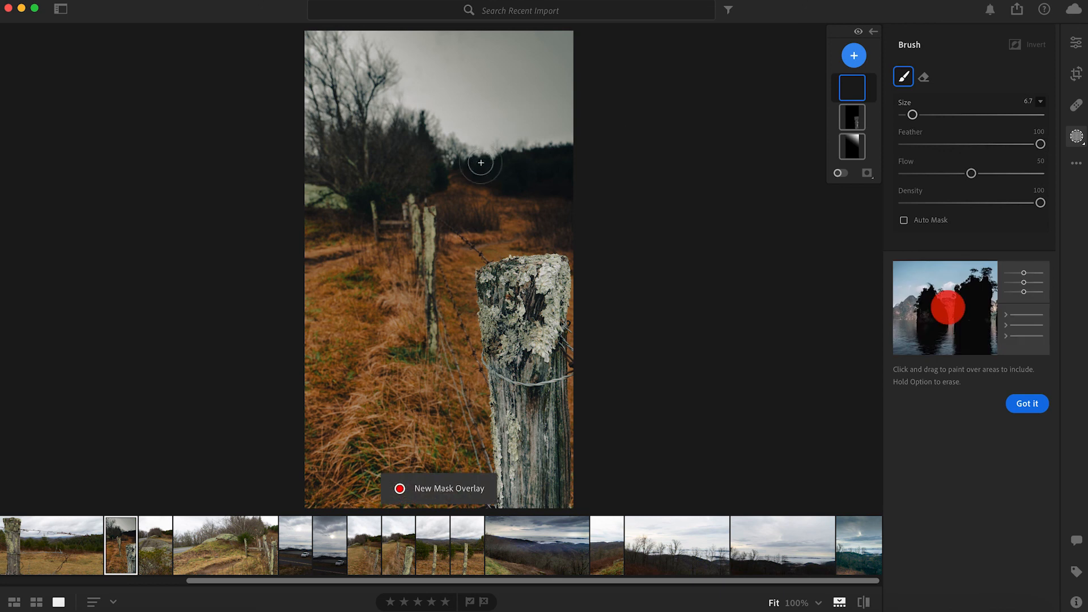
left_click_drag(912, 114, 909, 114)
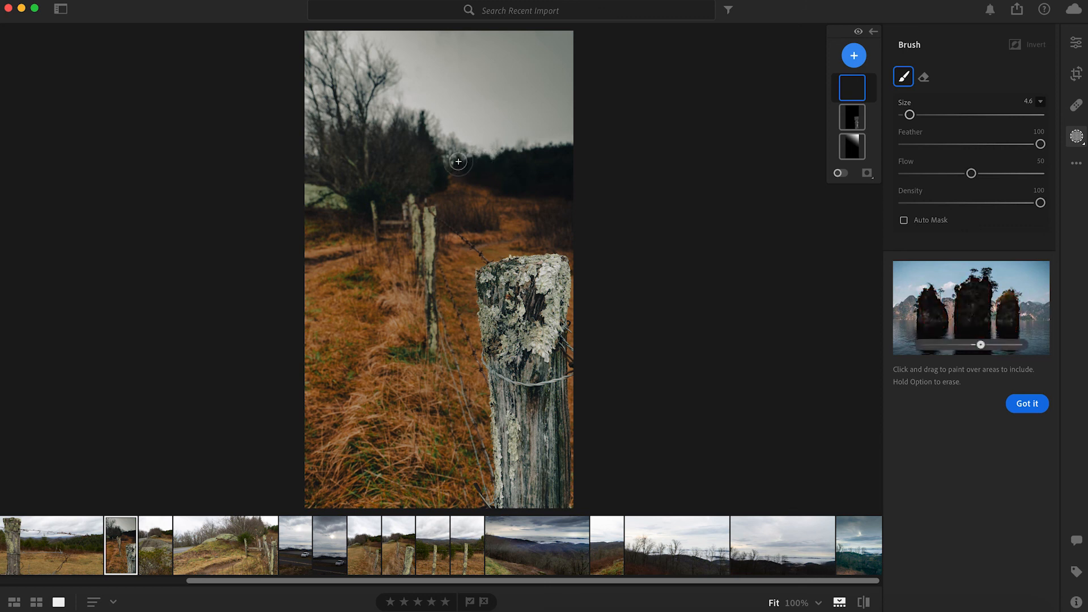
left_click(462, 163)
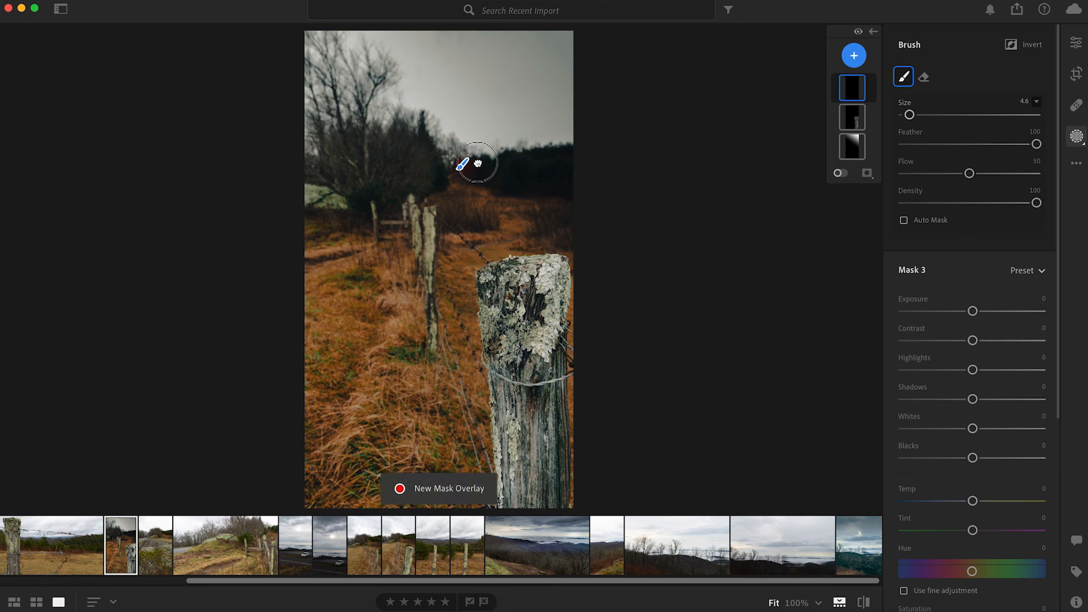
mouse_move(495, 164)
left_mouse_down()
mouse_move(567, 147)
mouse_move(572, 195)
mouse_move(556, 189)
left_mouse_up()
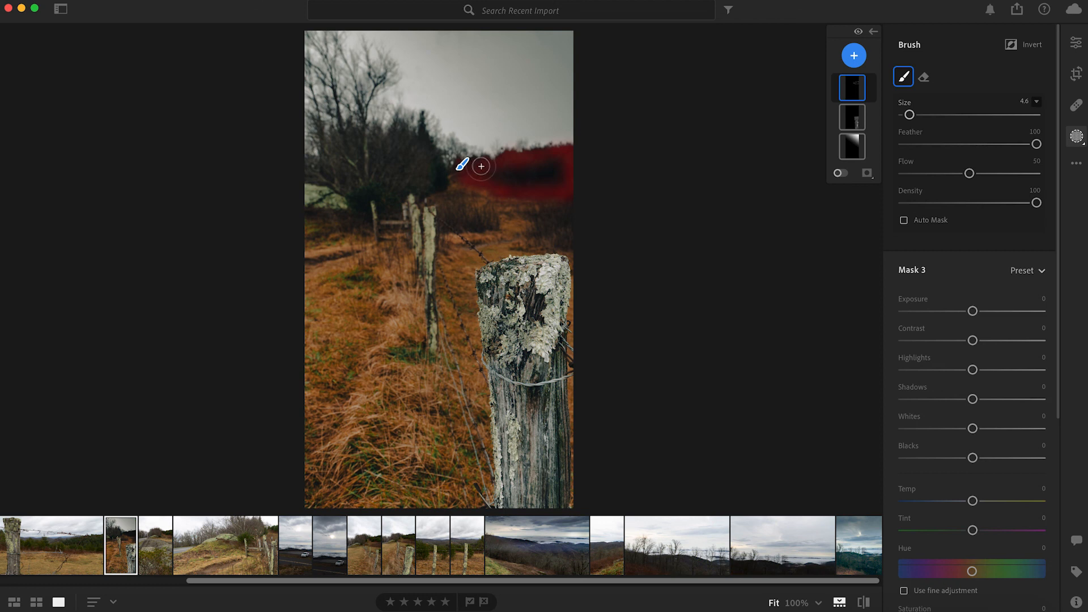
mouse_move(485, 170)
left_mouse_down()
mouse_move(562, 173)
mouse_move(512, 179)
mouse_move(549, 158)
mouse_move(556, 191)
mouse_move(519, 189)
mouse_move(500, 180)
mouse_move(548, 149)
mouse_move(491, 159)
left_mouse_up()
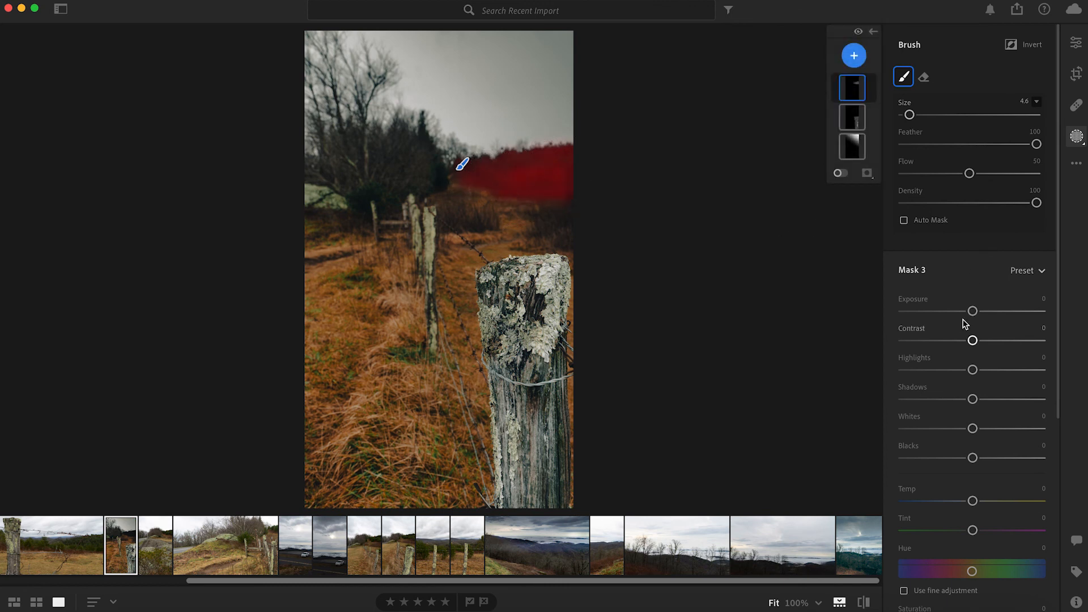
Extend Mask 3's painting along the distant tree line and set its Exposure to +1.96
left_click_drag(973, 313, 1038, 311)
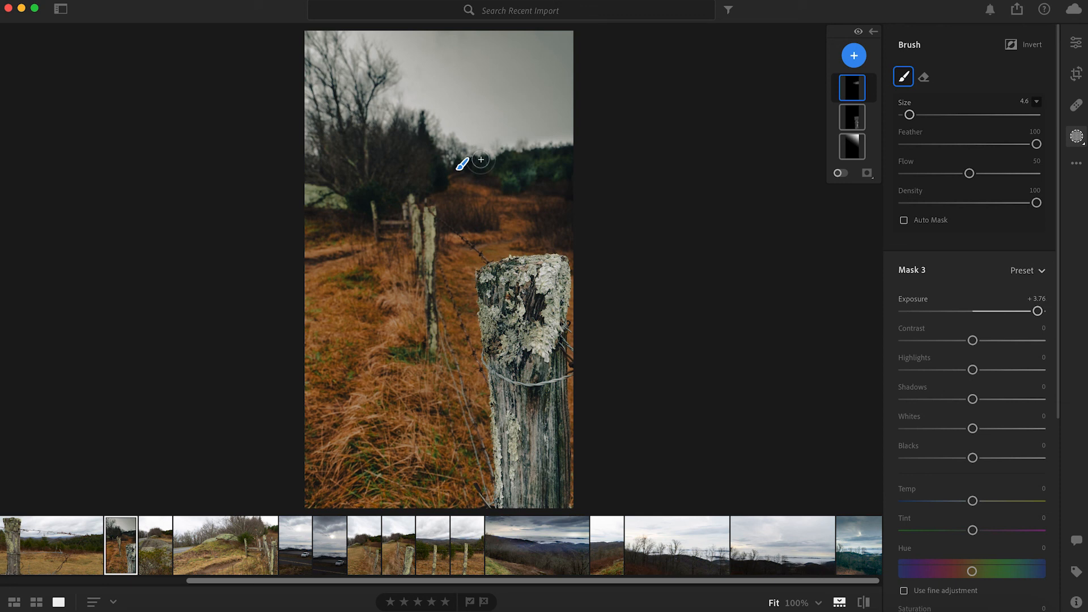
mouse_move(461, 161)
left_click_drag(461, 158, 463, 155)
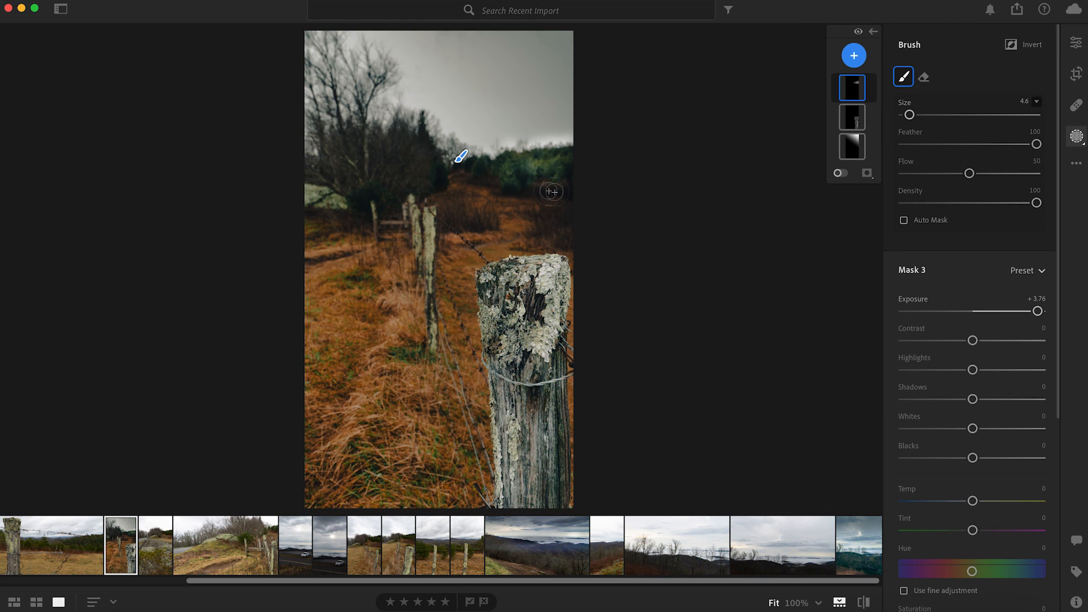
left_click_drag(1038, 315, 1031, 316)
mouse_move(567, 177)
left_mouse_down()
mouse_move(568, 153)
mouse_move(507, 155)
mouse_move(479, 169)
mouse_move(484, 160)
mouse_move(491, 176)
mouse_move(527, 152)
mouse_move(525, 177)
mouse_move(508, 175)
mouse_move(549, 178)
mouse_move(573, 160)
mouse_move(567, 153)
mouse_move(486, 165)
mouse_move(559, 178)
mouse_move(488, 182)
mouse_move(460, 168)
mouse_move(468, 160)
mouse_move(467, 170)
left_mouse_up()
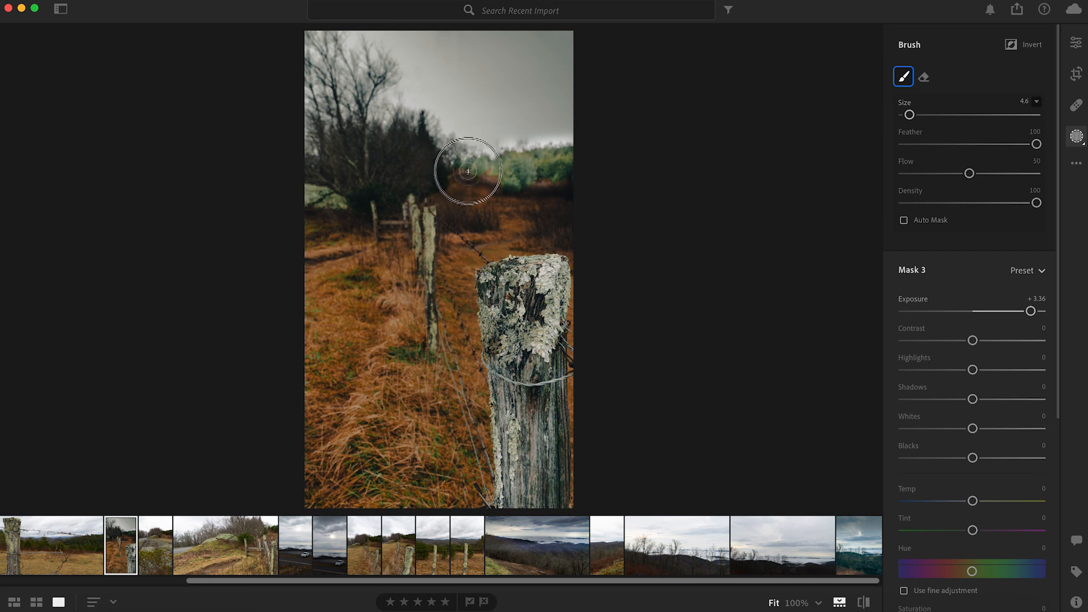
left_click_drag(1031, 311, 1006, 312)
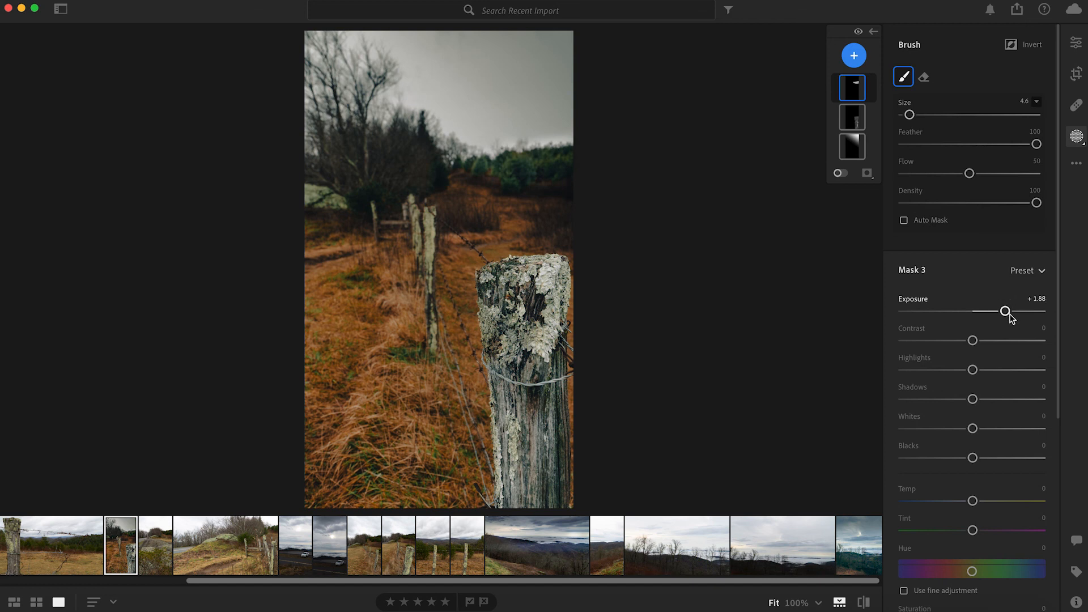
left_click_drag(1006, 312, 1010, 311)
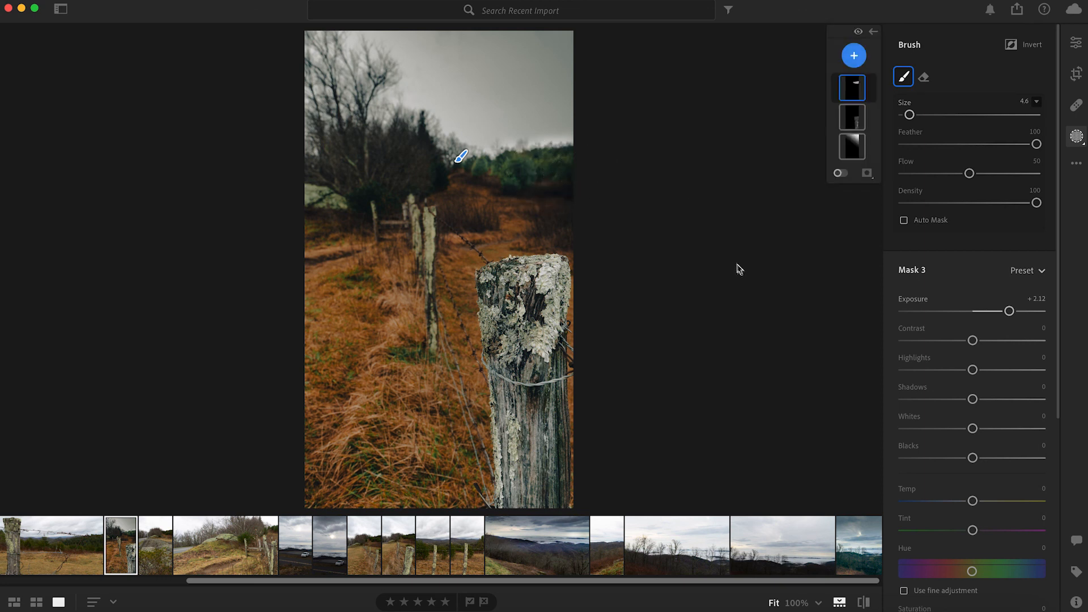
left_click_drag(1009, 311, 1007, 313)
Set Mask 3's Contrast to −10, Highlights to +8 and Blacks to −2, keeping Whites at 0
left_click_drag(973, 341, 978, 370)
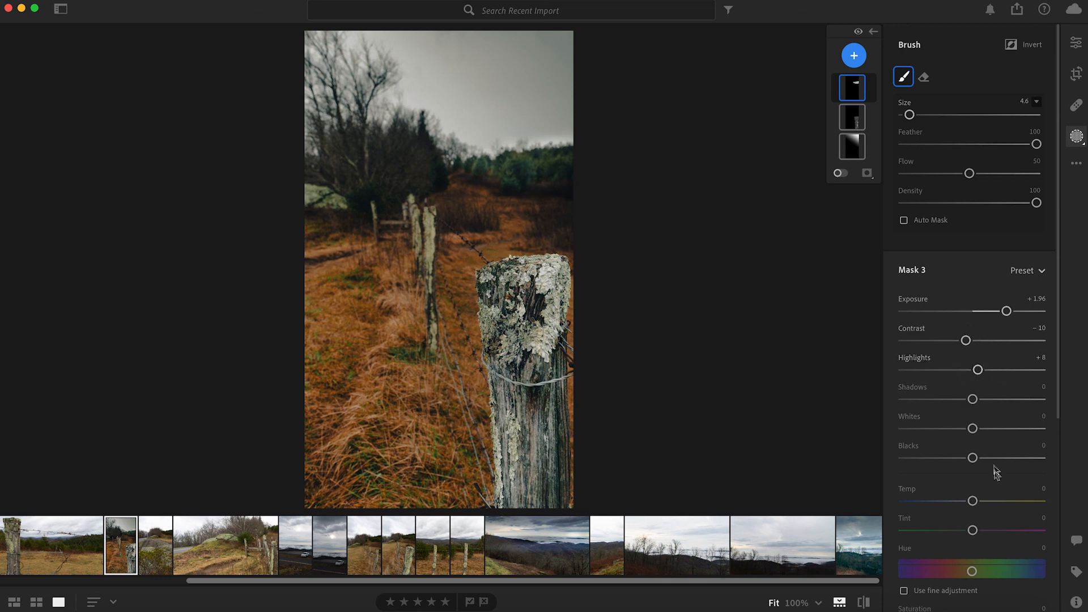
left_click_drag(973, 429, 973, 459)
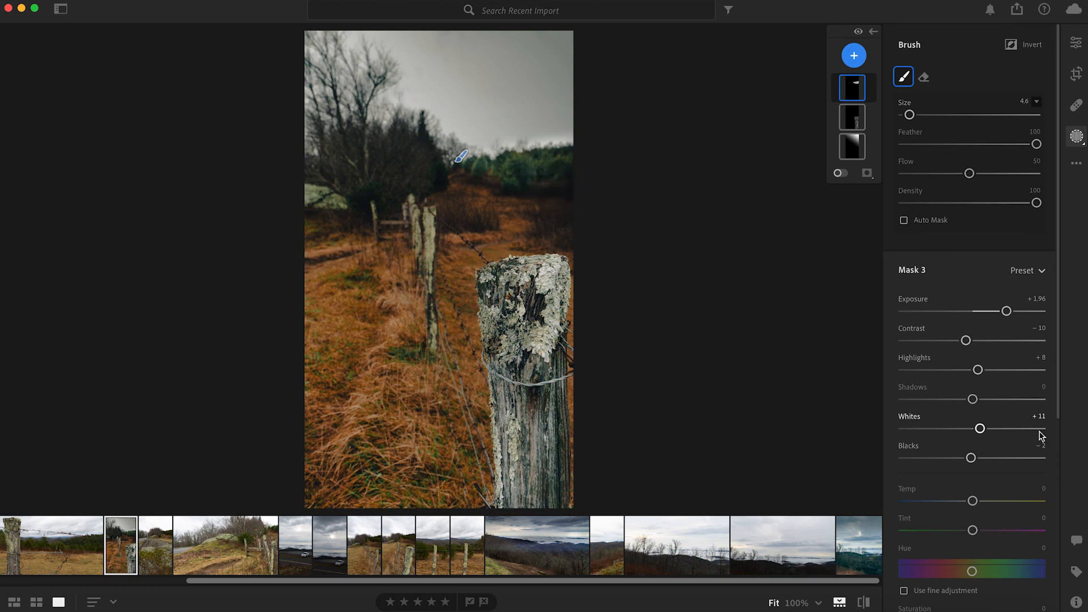
left_click_drag(980, 428, 974, 433)
Try a cooler Temp of −17 and a greener Tint on Mask 3 and reset both
mouse_move(976, 503)
left_mouse_down()
mouse_move(995, 501)
mouse_move(956, 501)
mouse_move(1000, 501)
mouse_move(942, 502)
mouse_move(961, 503)
left_mouse_up()
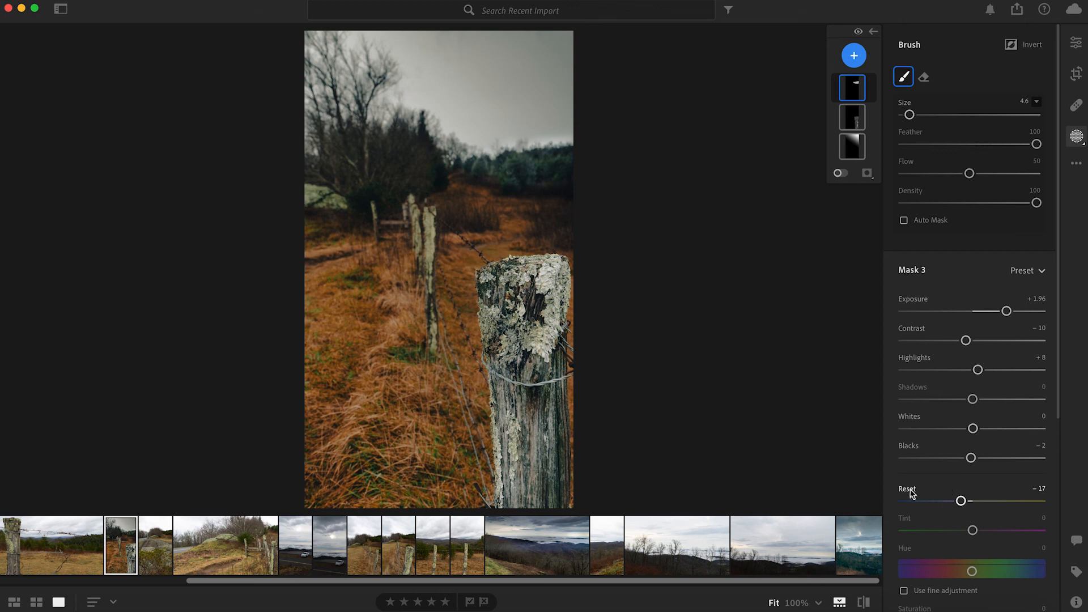
mouse_move(973, 530)
left_mouse_down()
mouse_move(958, 530)
mouse_move(1005, 529)
mouse_move(958, 532)
left_mouse_up()
double_click(905, 519)
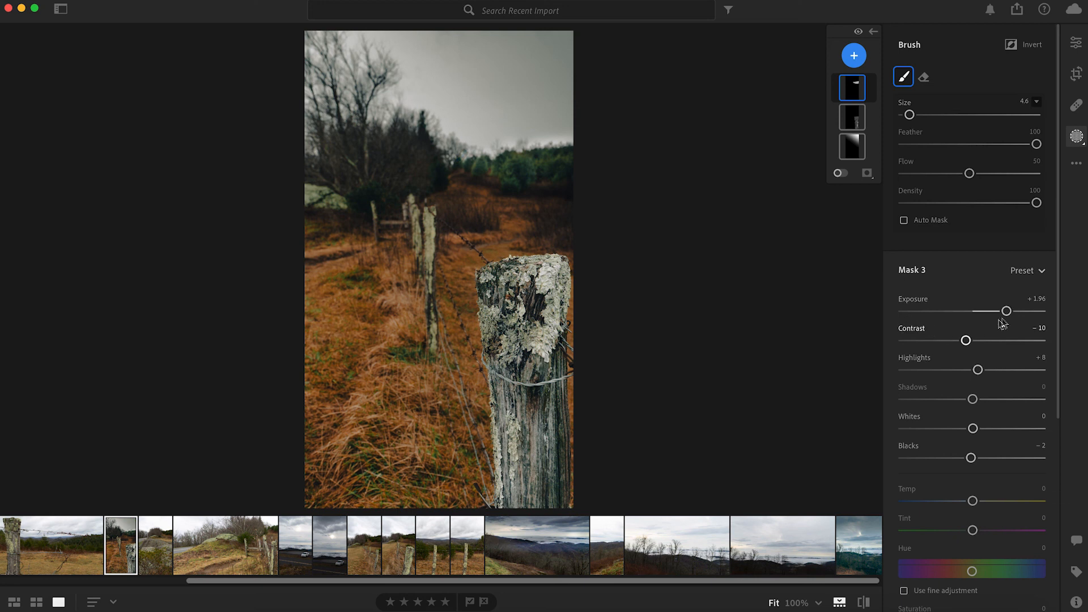
Lower Mask 3's Exposure slightly to +1.80 to tone down the brightened distant tree line
left_click_drag(1007, 311, 1005, 311)
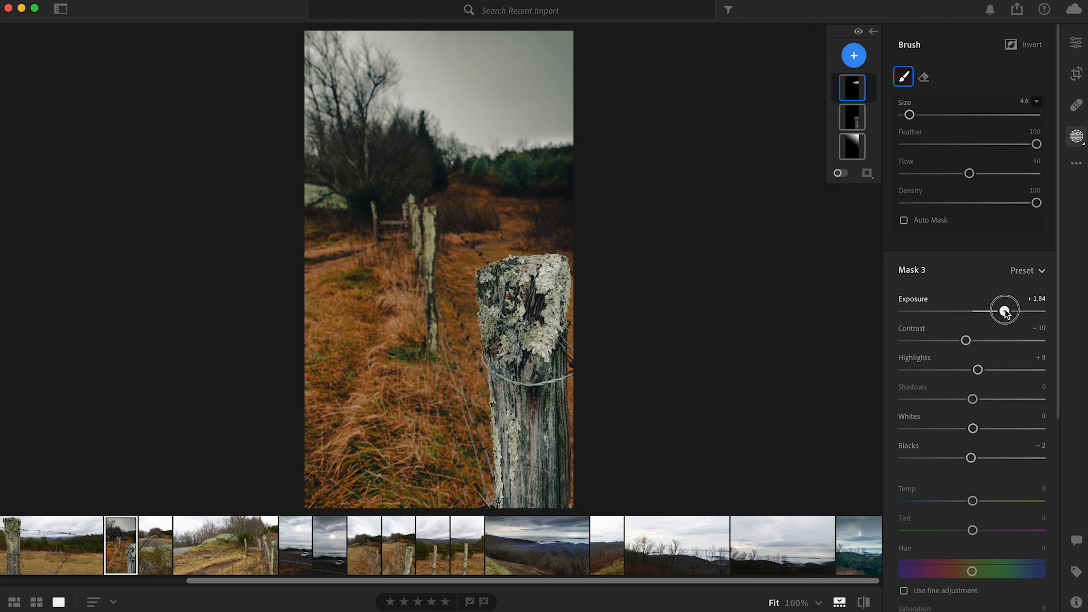
left_click_drag(1006, 312, 1004, 316)
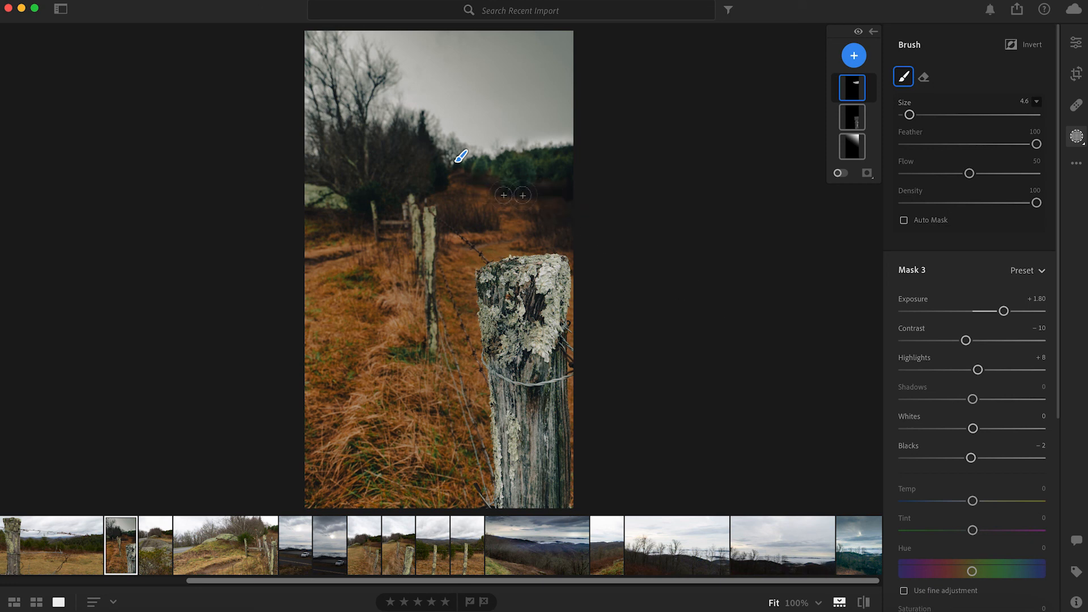
Try raising Texture and Clarity on Mask 3 and reset both
scroll(975, 483, "down", 8)
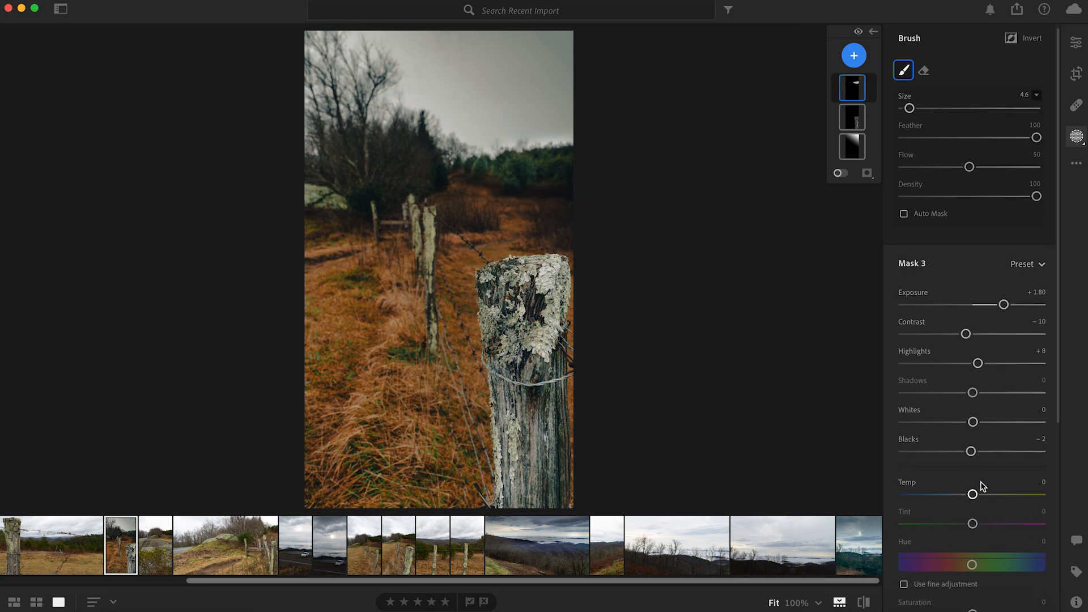
left_click_drag(973, 453, 984, 482)
double_click(910, 471)
double_click(910, 443)
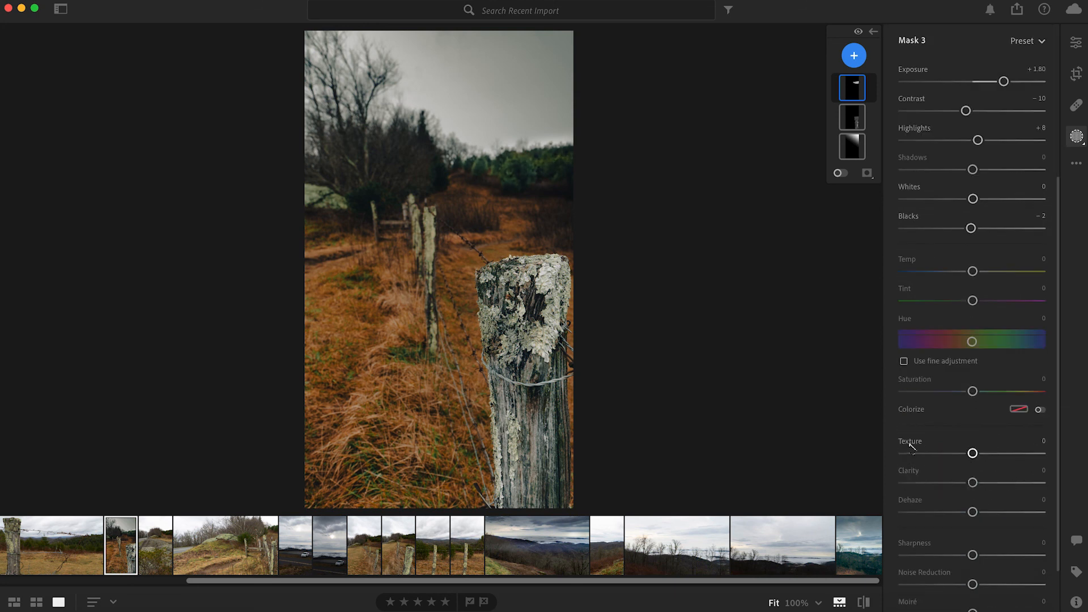
Set Mask 3's Sharpness to +11 for the distant tree line
scroll(930, 499, "down", 2)
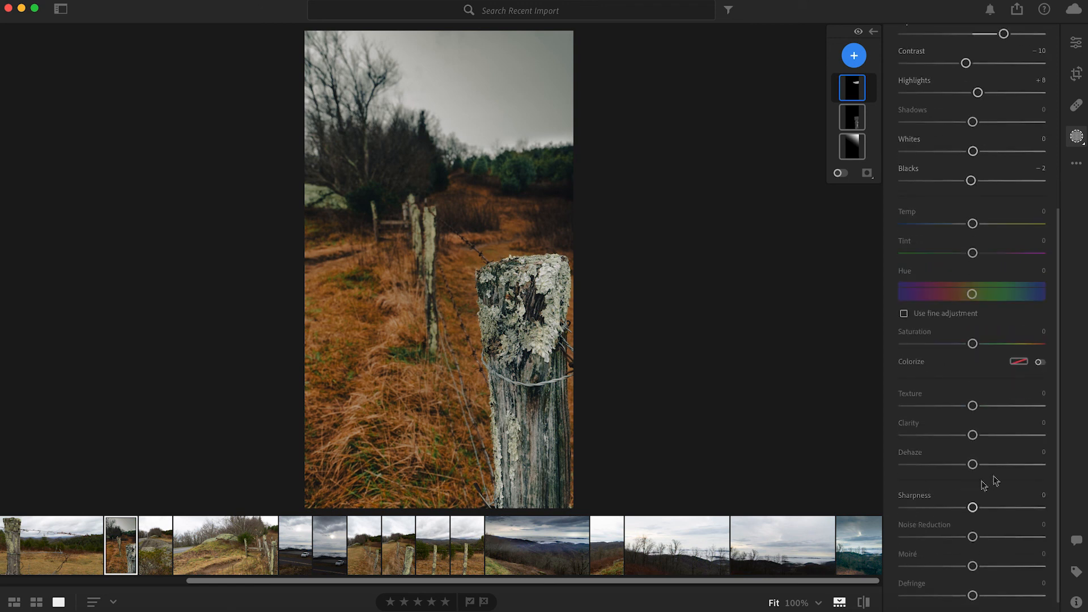
mouse_move(973, 510)
left_mouse_down()
mouse_move(960, 508)
mouse_move(983, 509)
mouse_move(955, 509)
mouse_move(994, 505)
mouse_move(980, 507)
left_mouse_up()
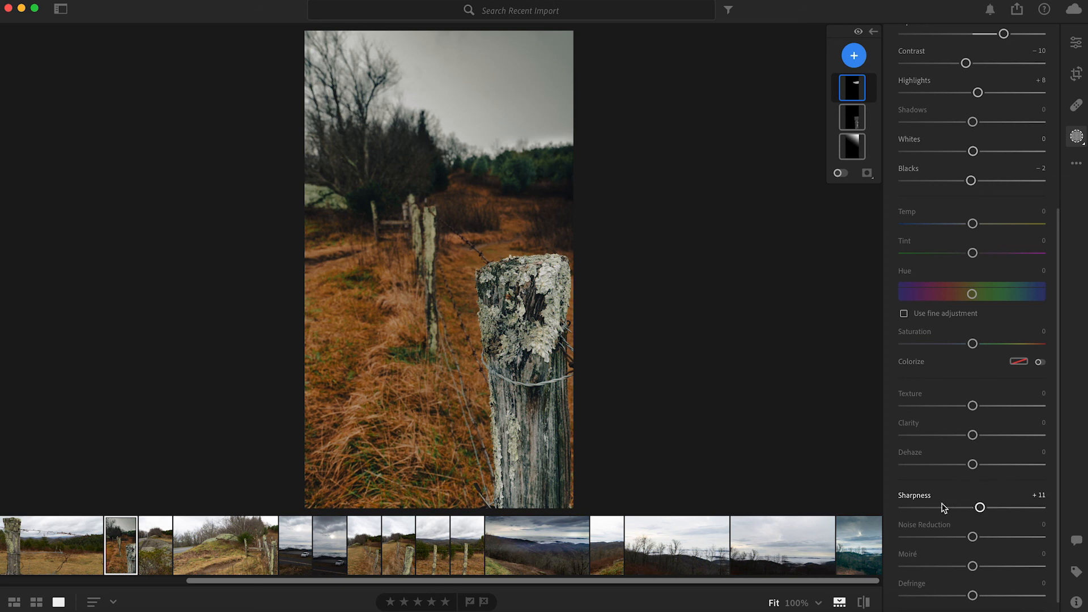